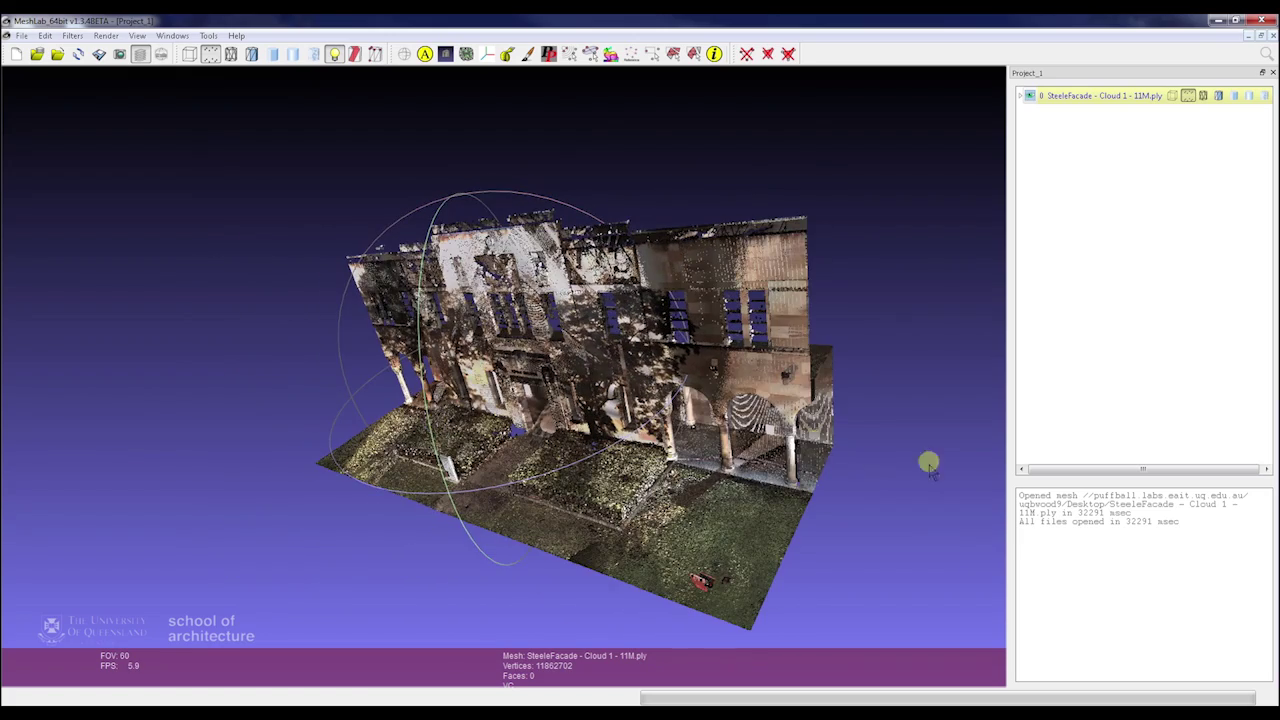
left_click_drag(740, 434, 683, 435)
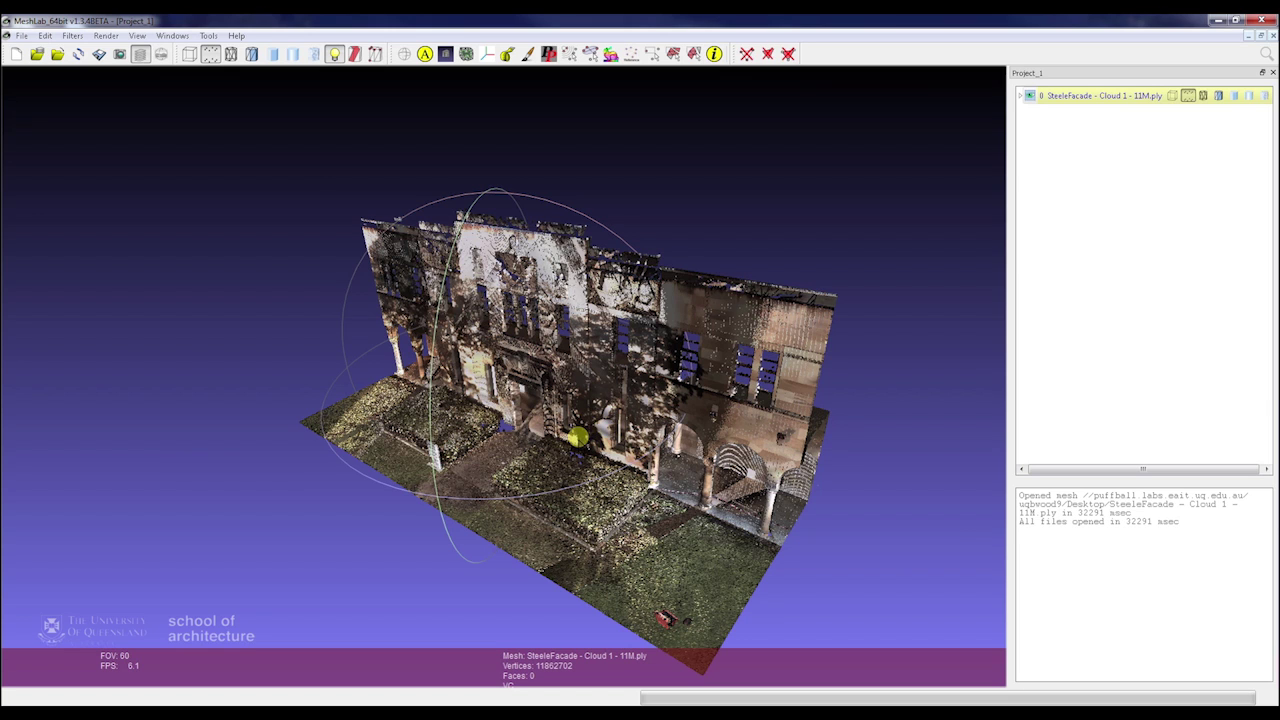
left_click(580, 410)
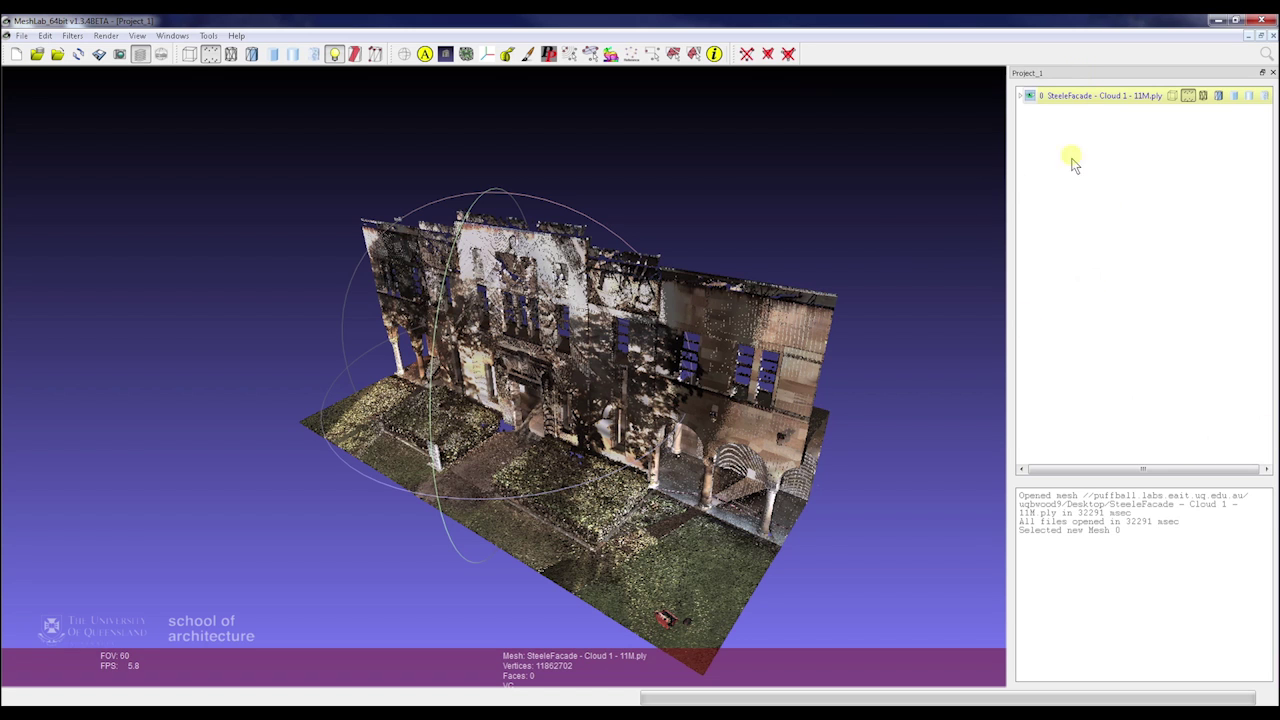
left_click_drag(752, 468, 800, 506)
left_click_drag(726, 594, 591, 491)
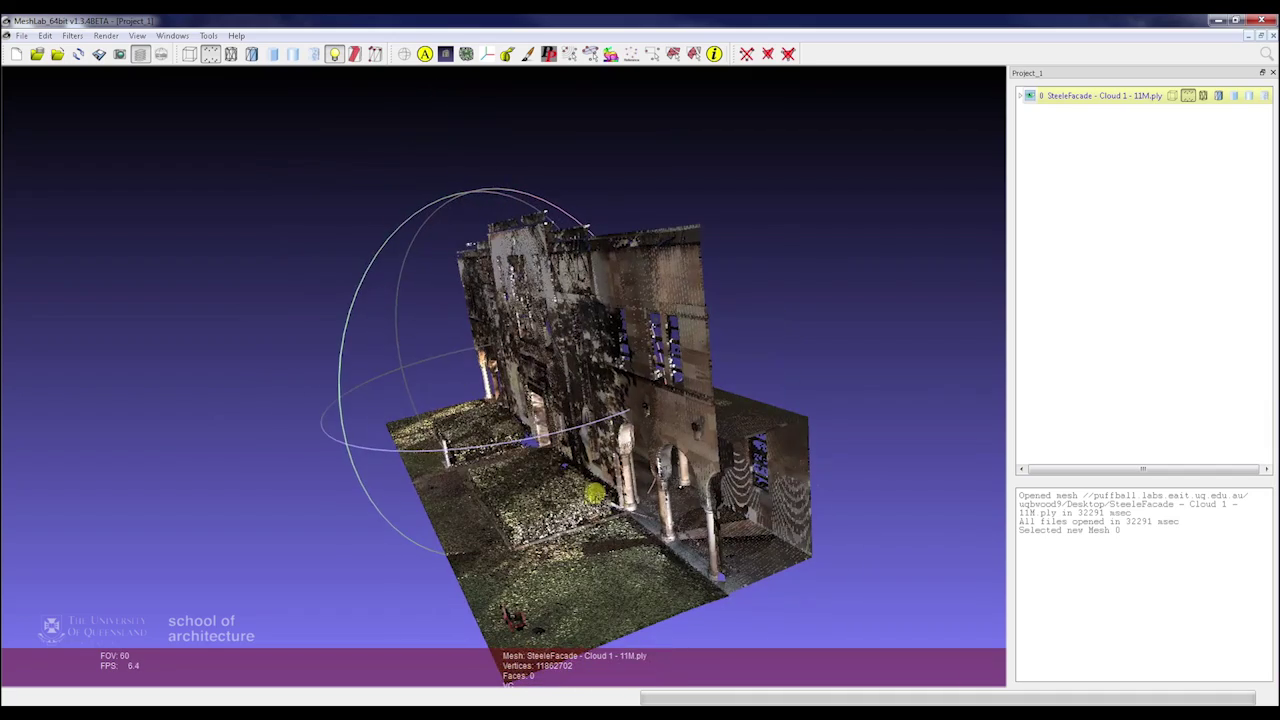
left_click_drag(540, 410, 627, 451)
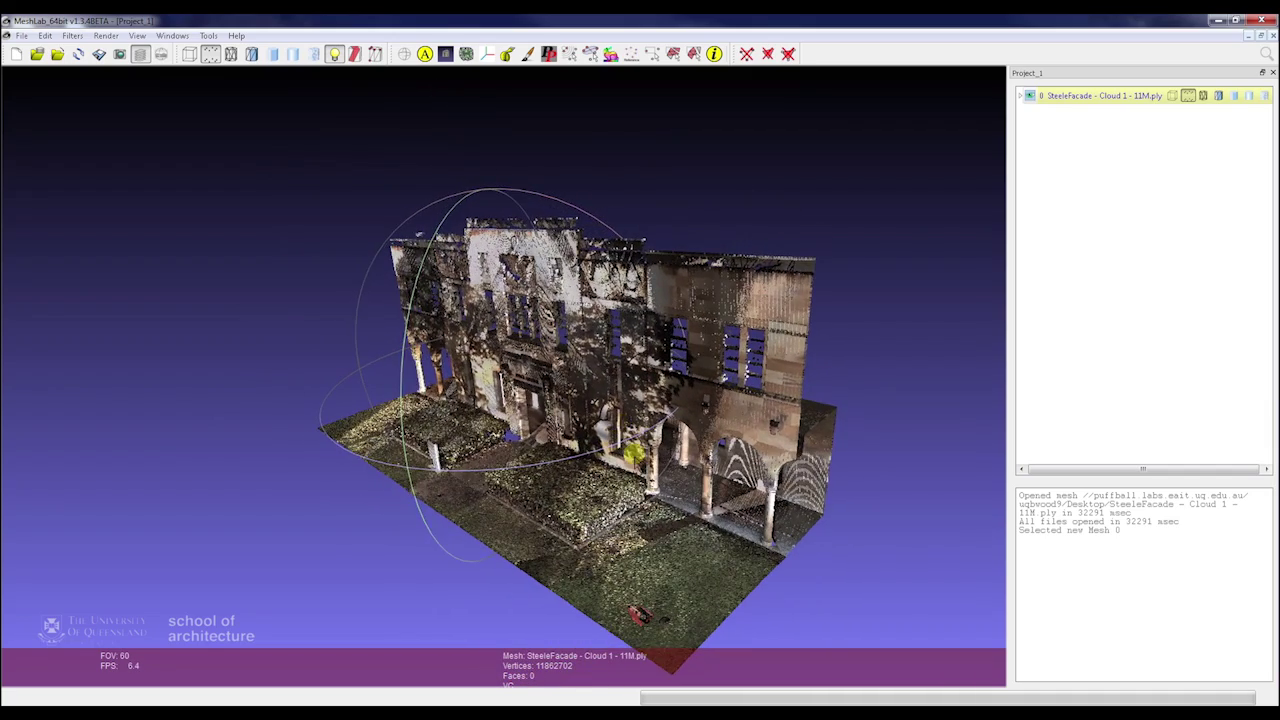
Step: Compute normals for the facade point cloud using 15 neighbours and 0 smoothing iterations
left_click(62, 40)
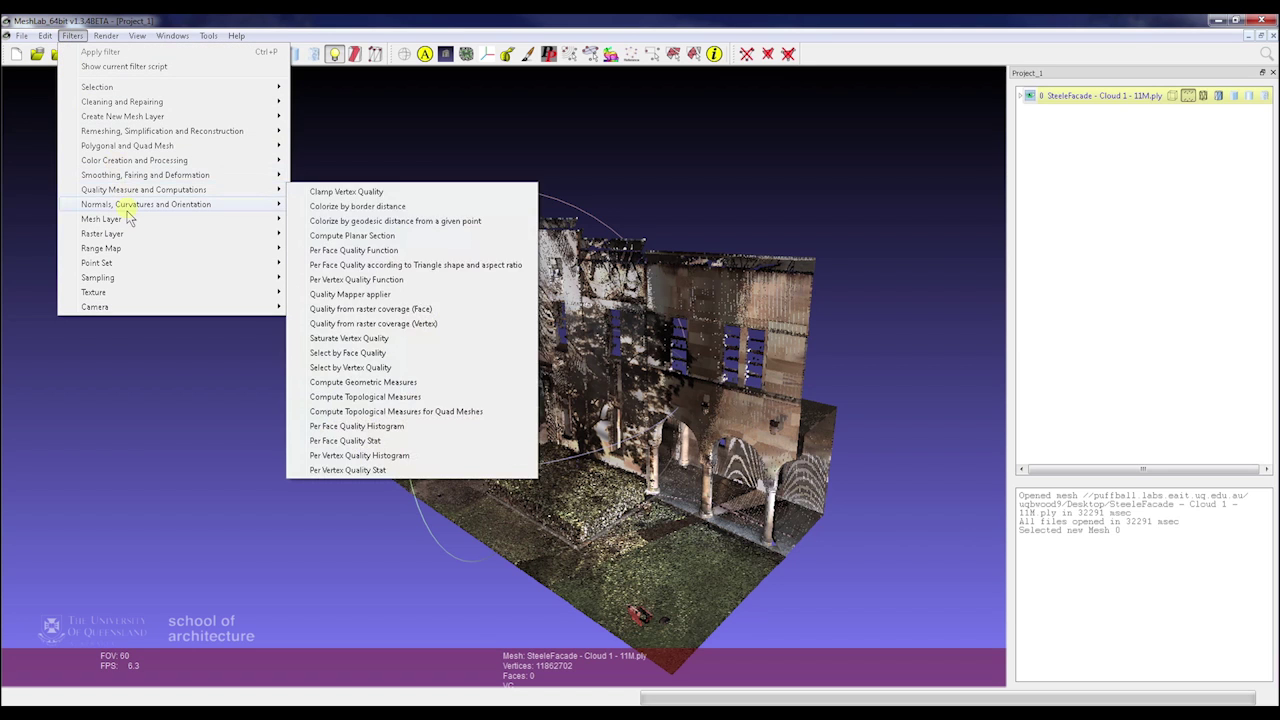
mouse_move(150, 205)
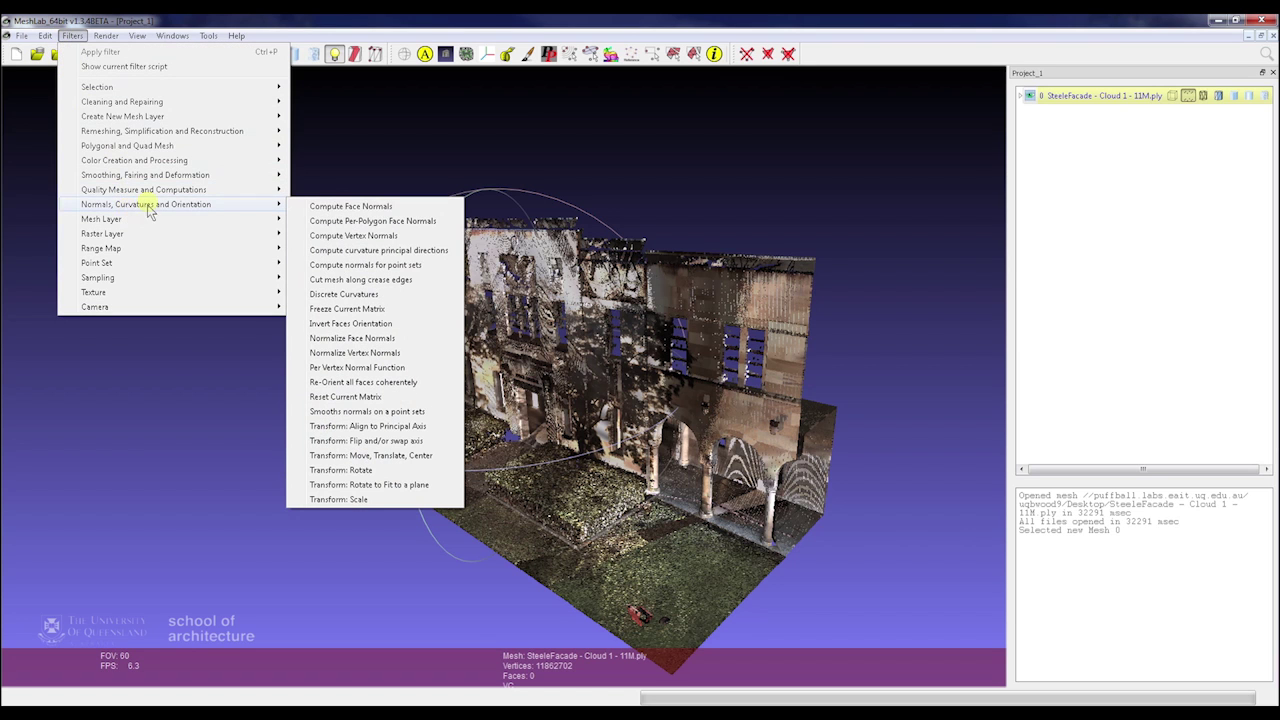
left_click(420, 266)
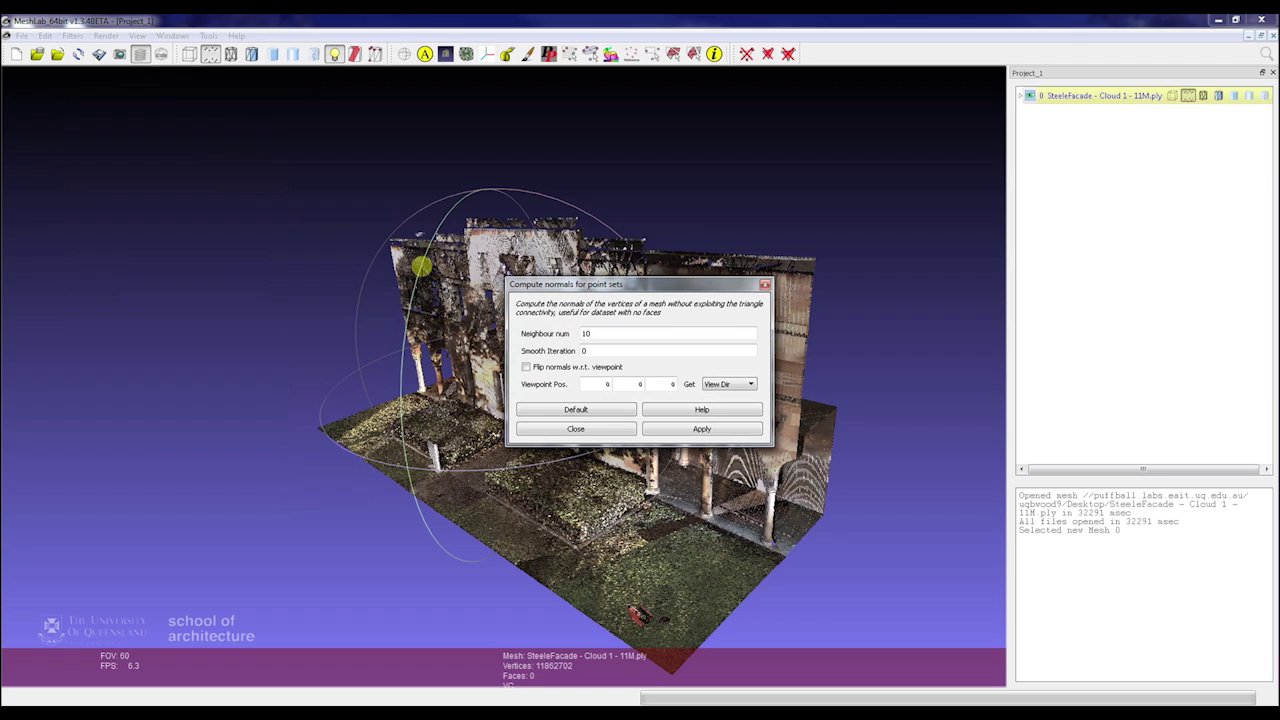
double_click(621, 338)
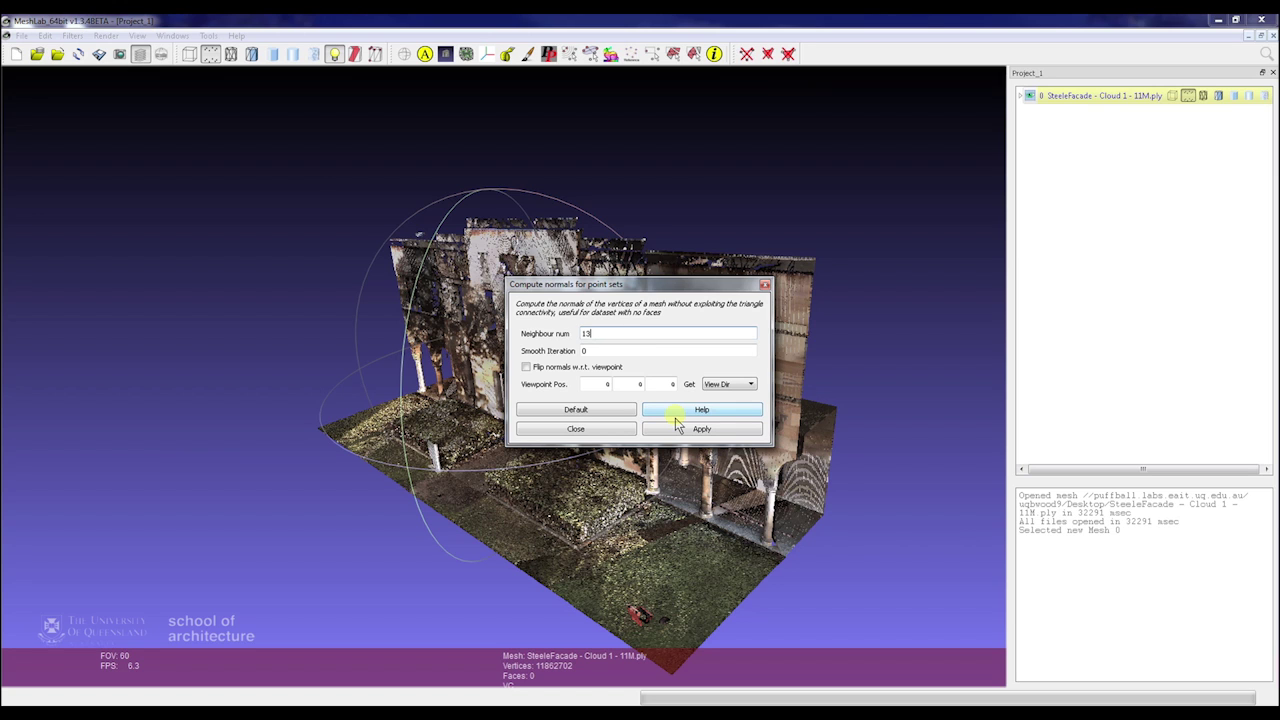
left_click(676, 412)
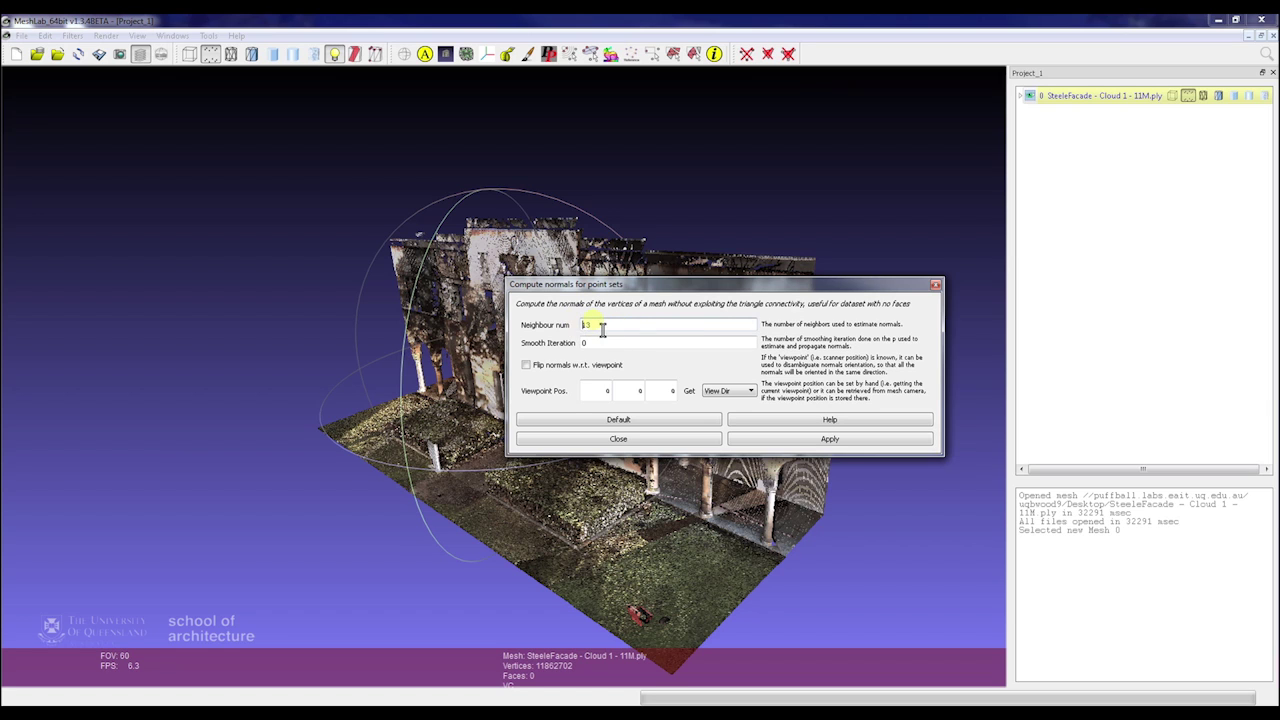
left_click_drag(614, 335, 558, 333)
left_click(812, 440)
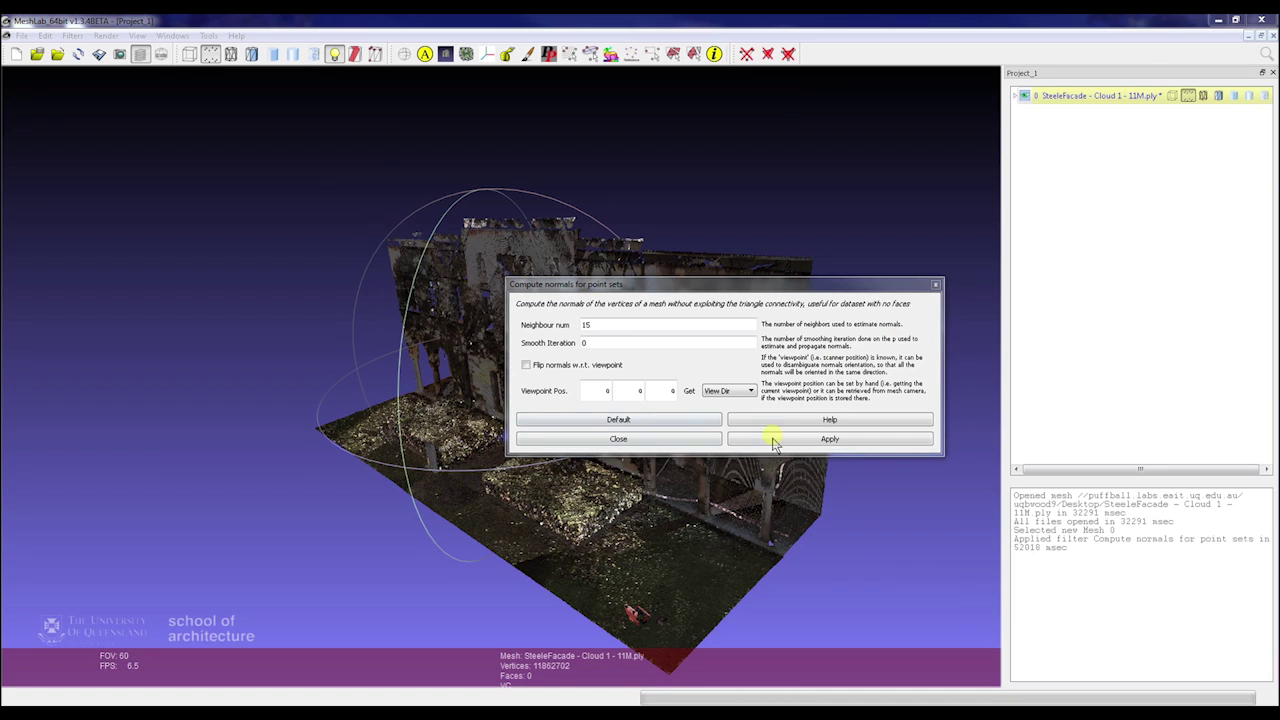
left_click(648, 441)
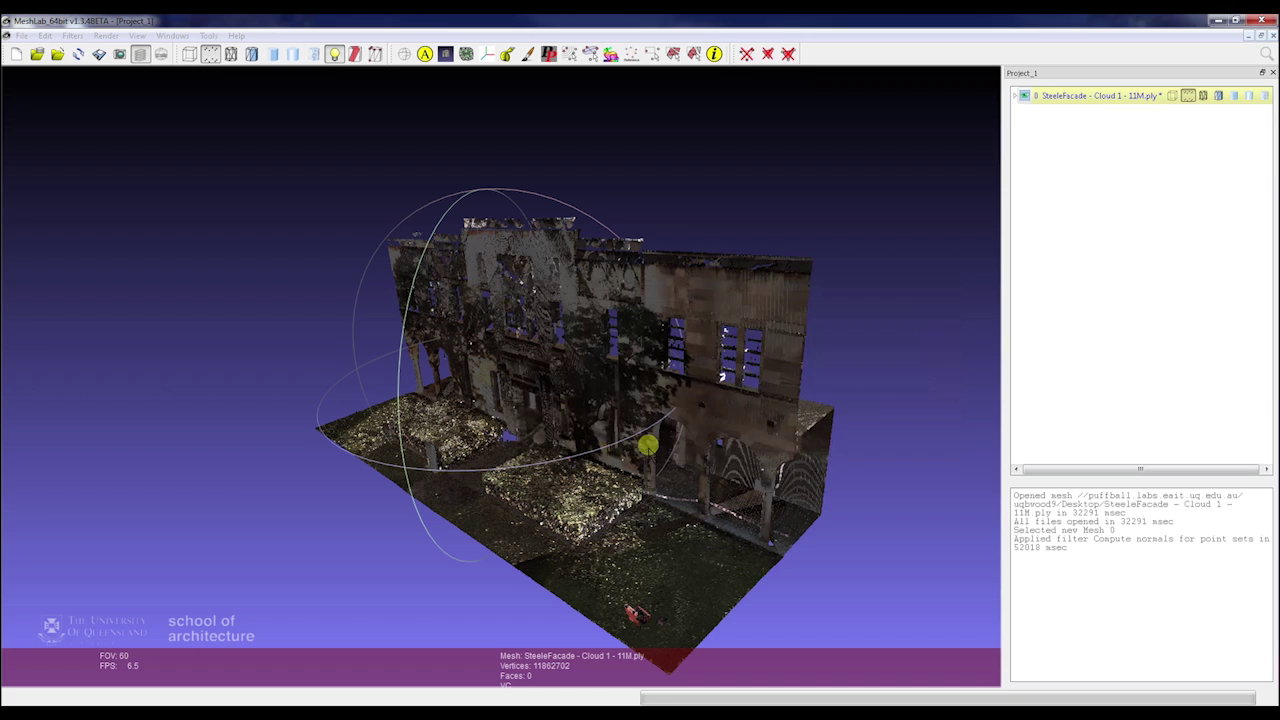
Step: Build a surface from the point cloud with Poisson reconstruction, using octree depth 11, solver divide 8, samples per node 1 and surface offsetting 1
left_click(74, 36)
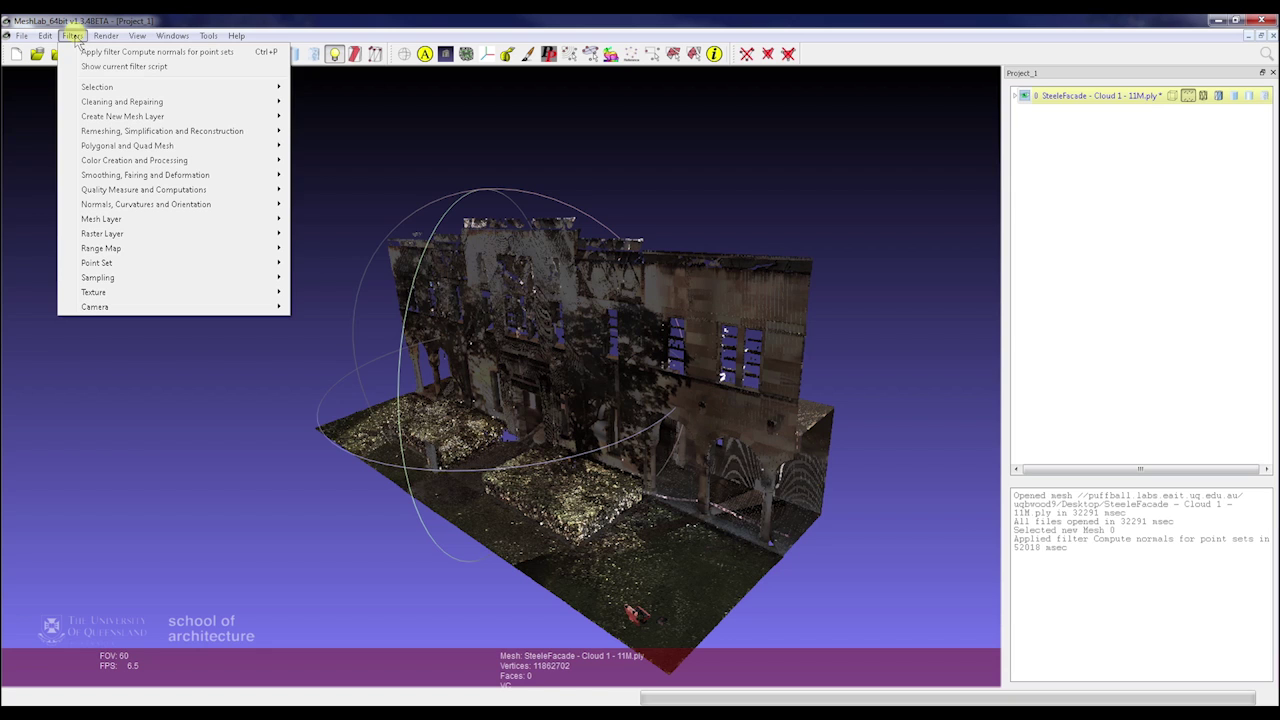
mouse_move(120, 133)
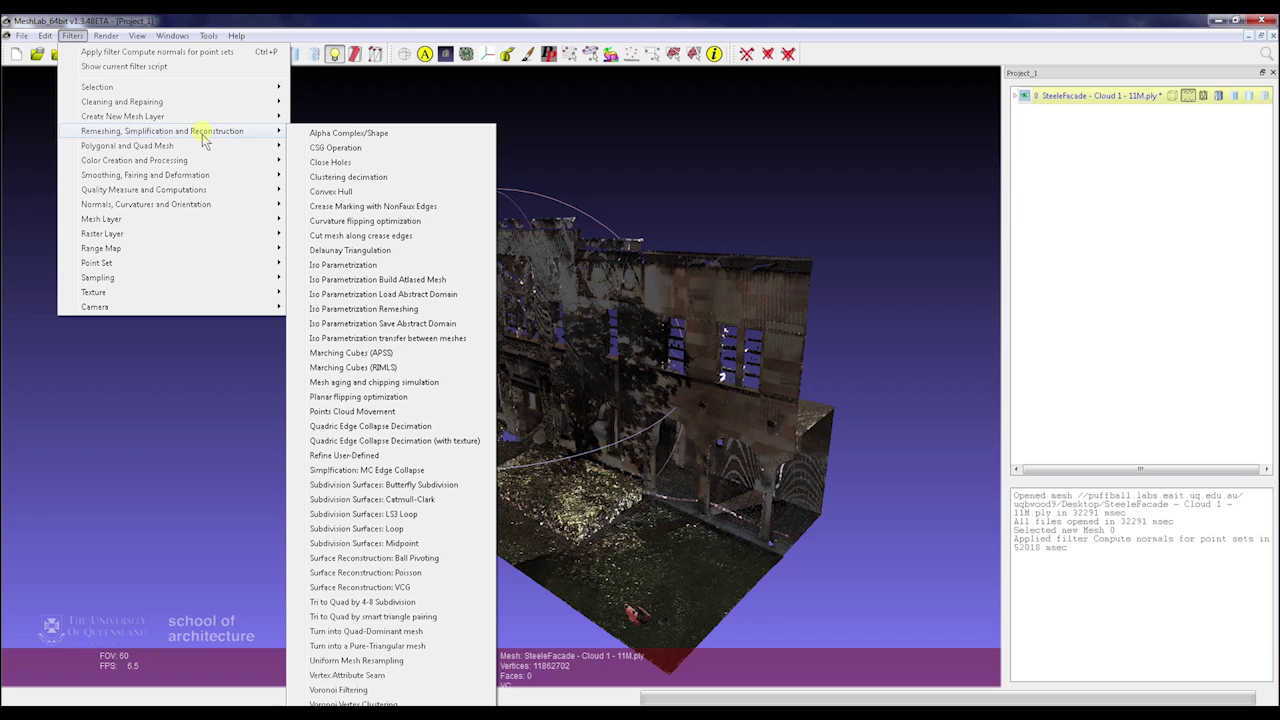
mouse_move(270, 220)
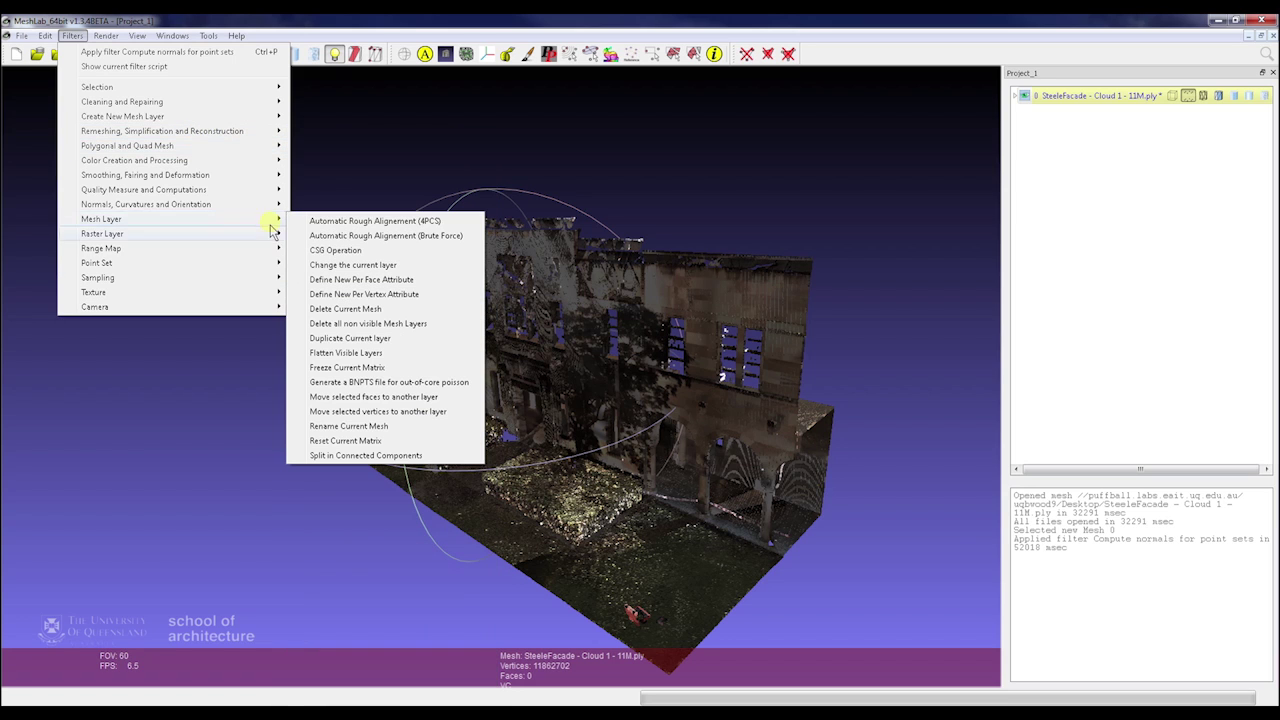
mouse_move(172, 145)
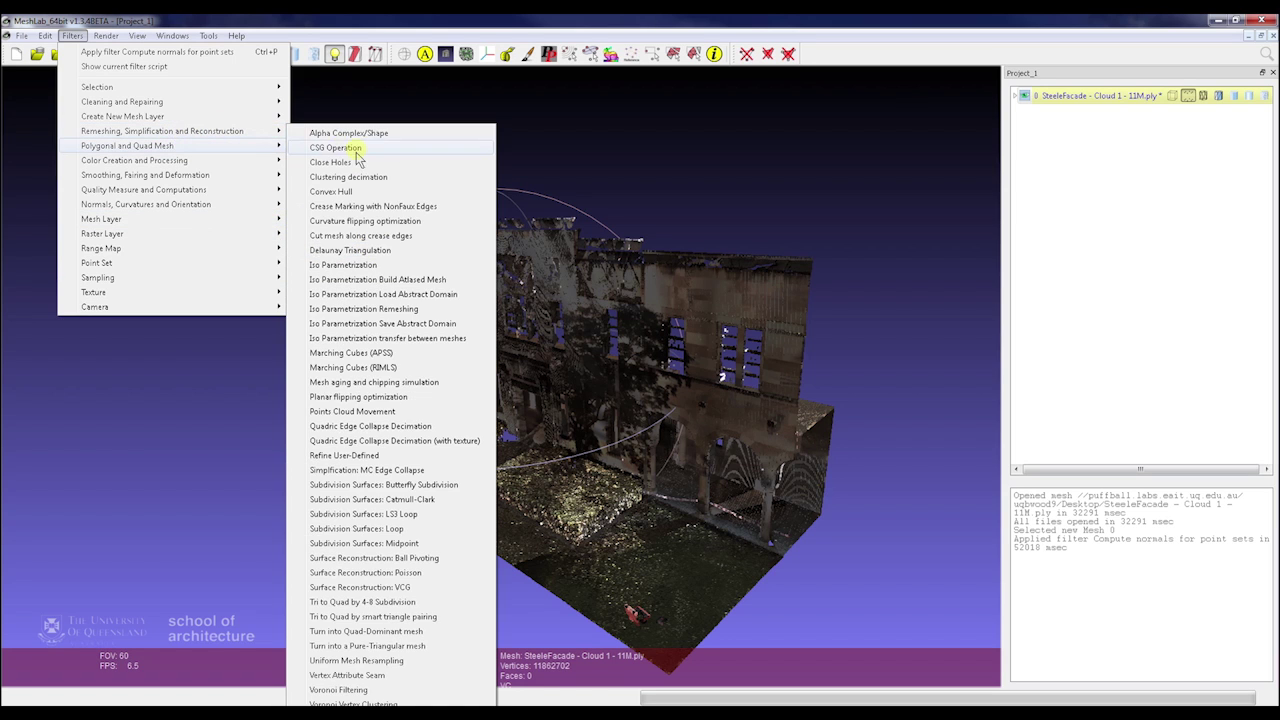
mouse_move(260, 138)
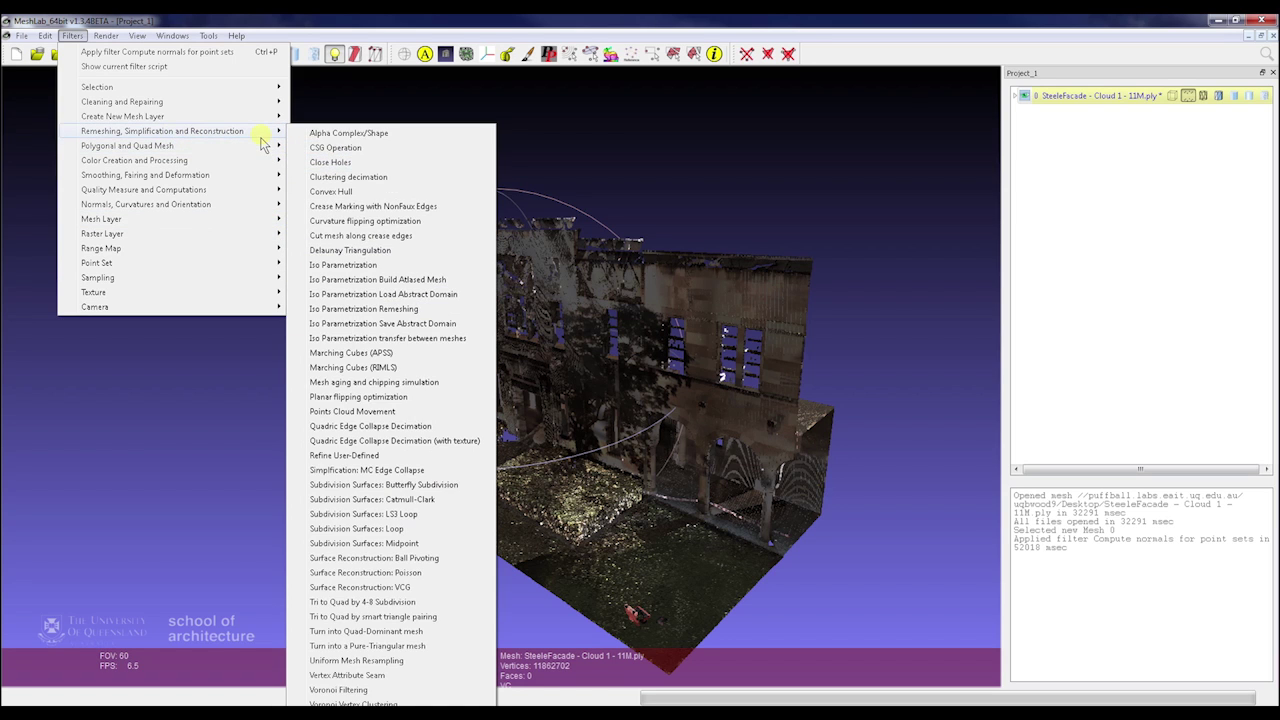
left_click(400, 572)
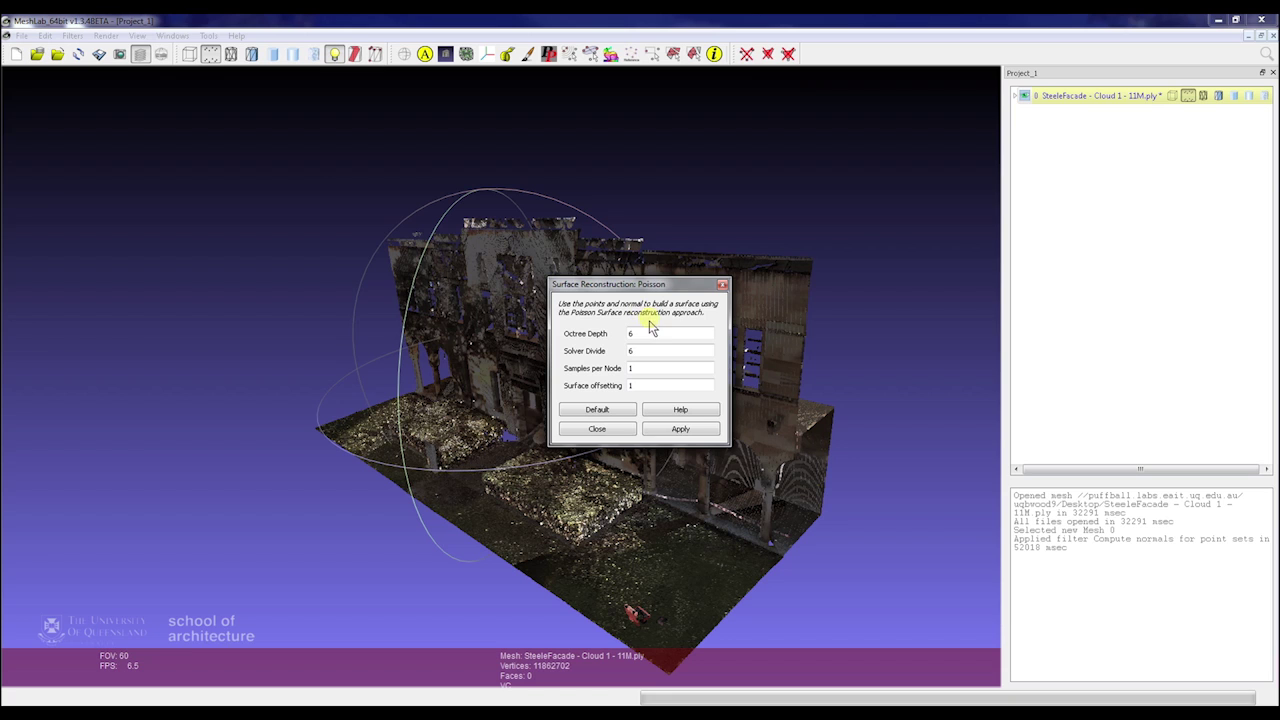
left_click(695, 410)
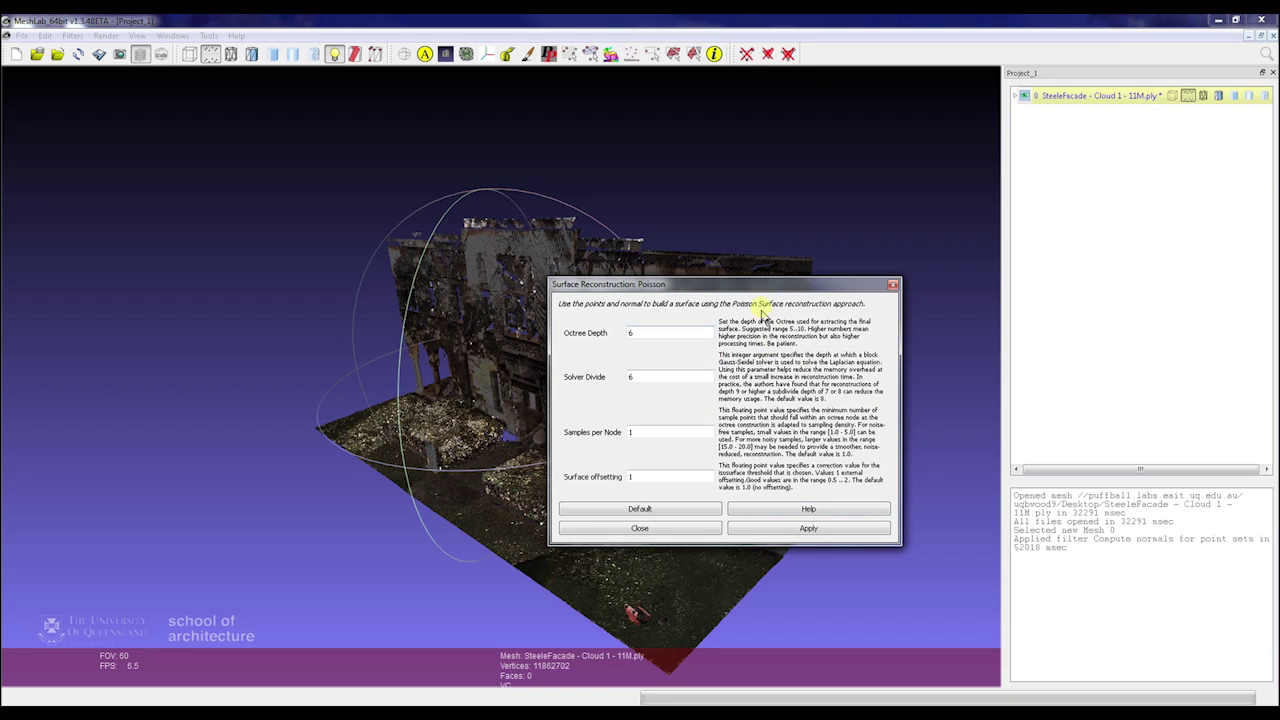
double_click(689, 333)
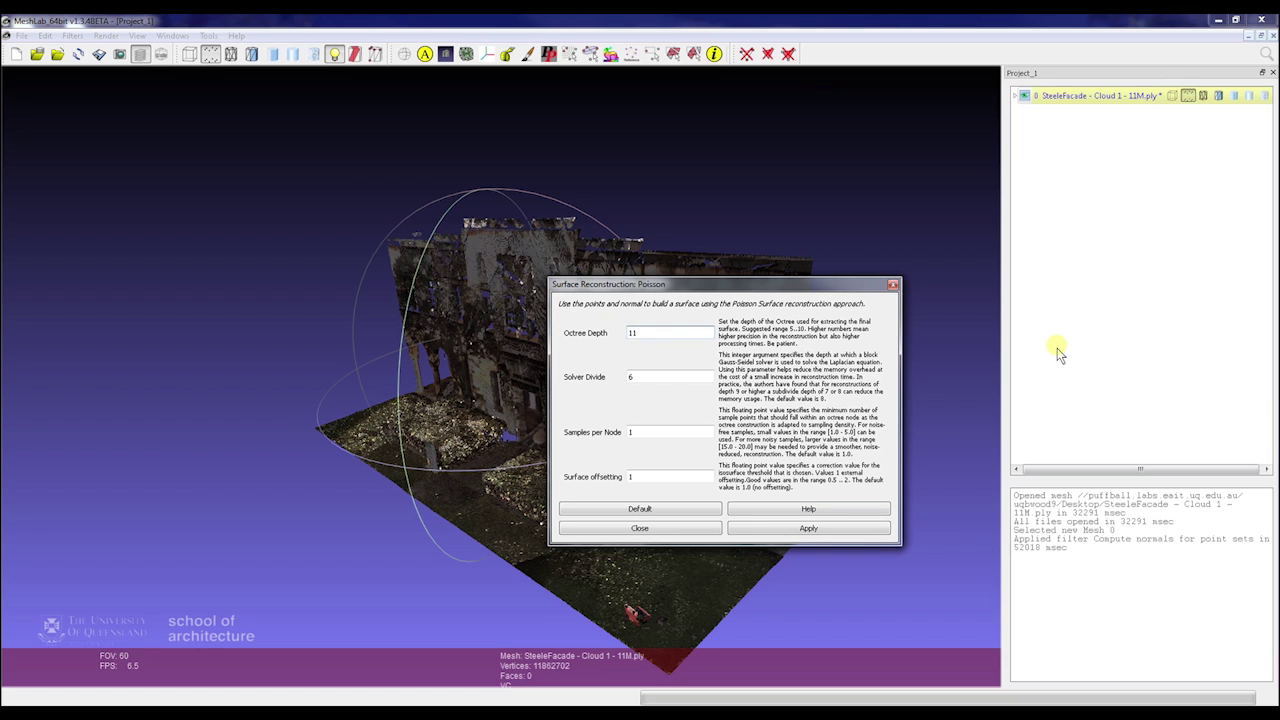
left_click_drag(674, 378, 624, 380)
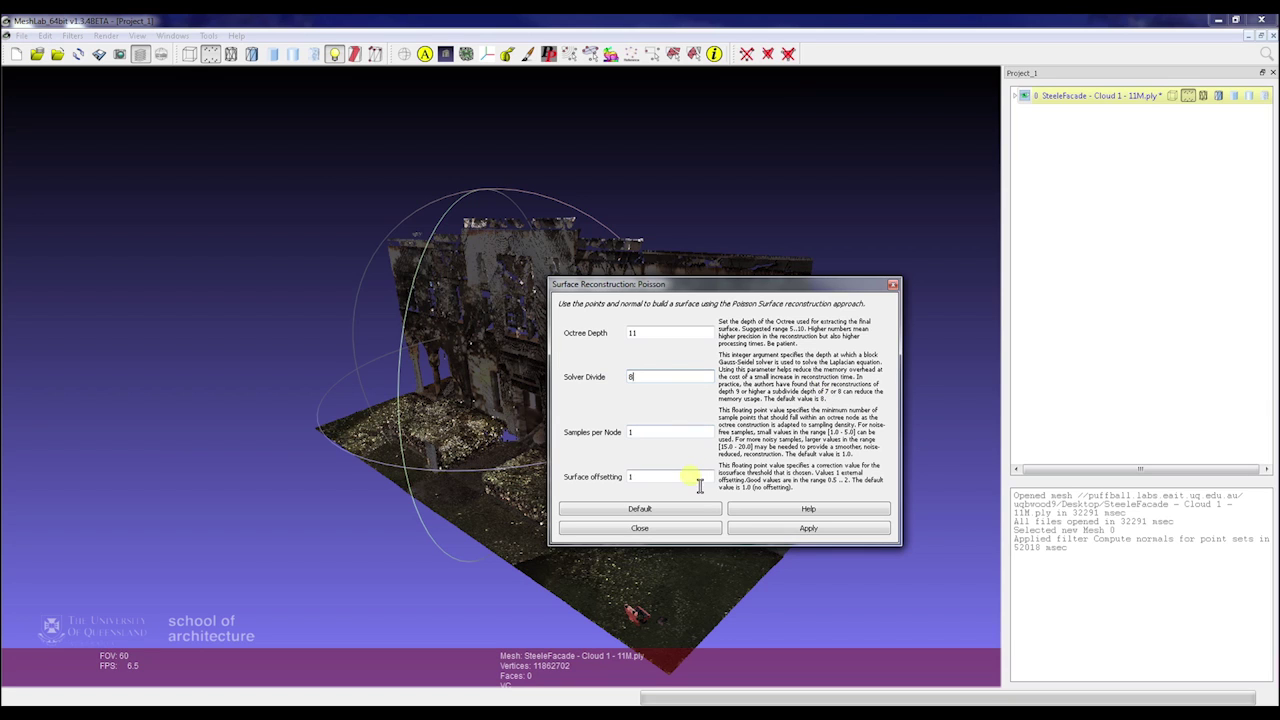
left_click(770, 532)
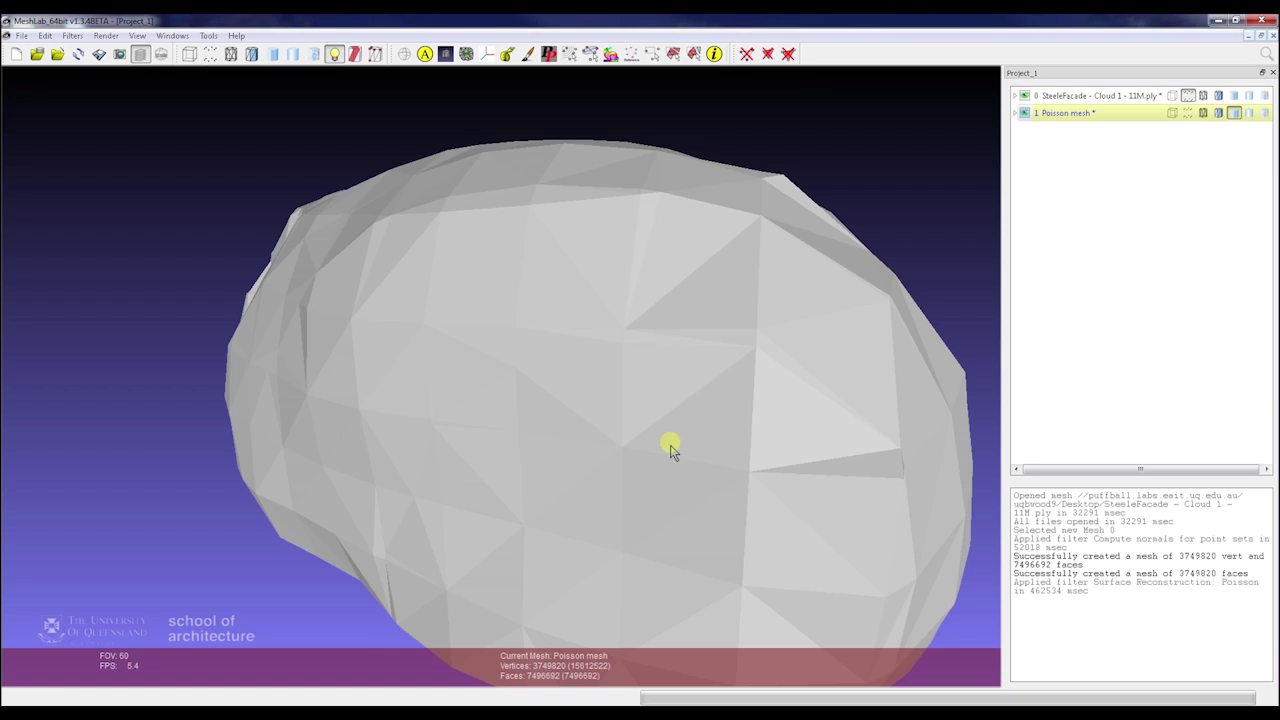
Step: Select the Poisson mesh faces with edges longer than 0.156473 and delete them
left_click_drag(663, 451, 648, 370)
scroll(648, 368, "up", 5)
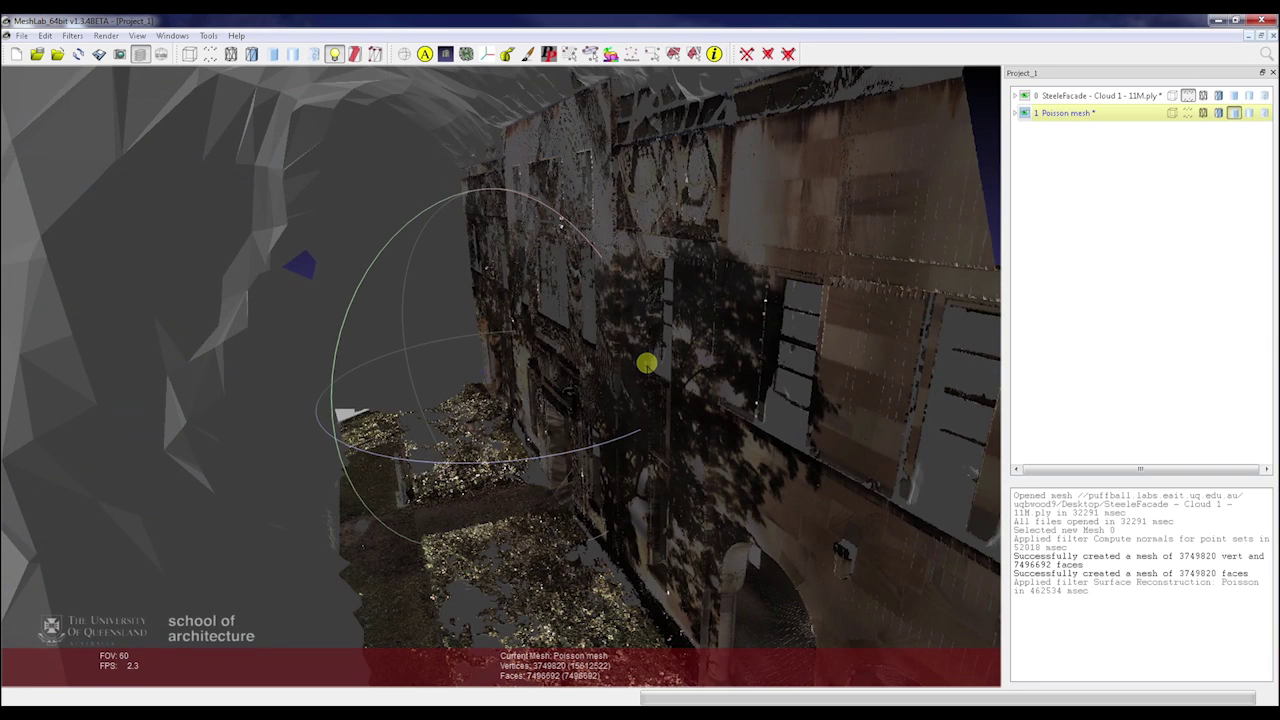
scroll(648, 363, "down", 8)
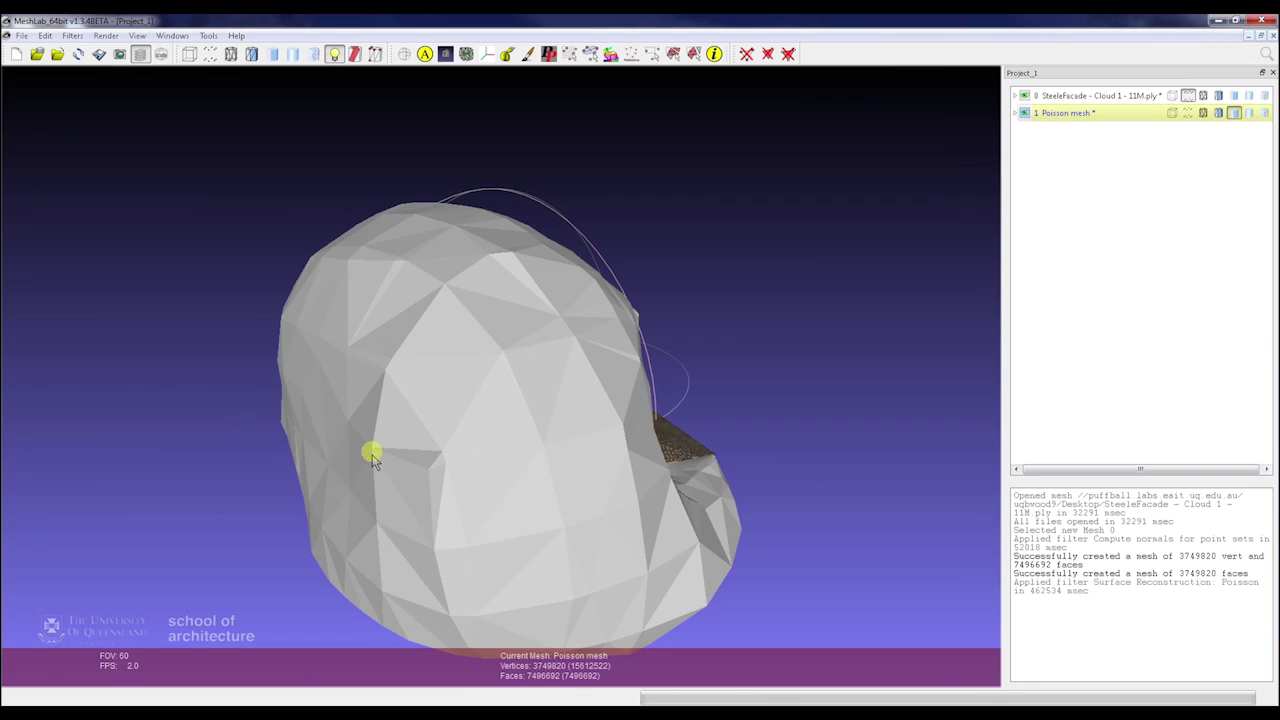
left_click_drag(414, 437, 134, 89)
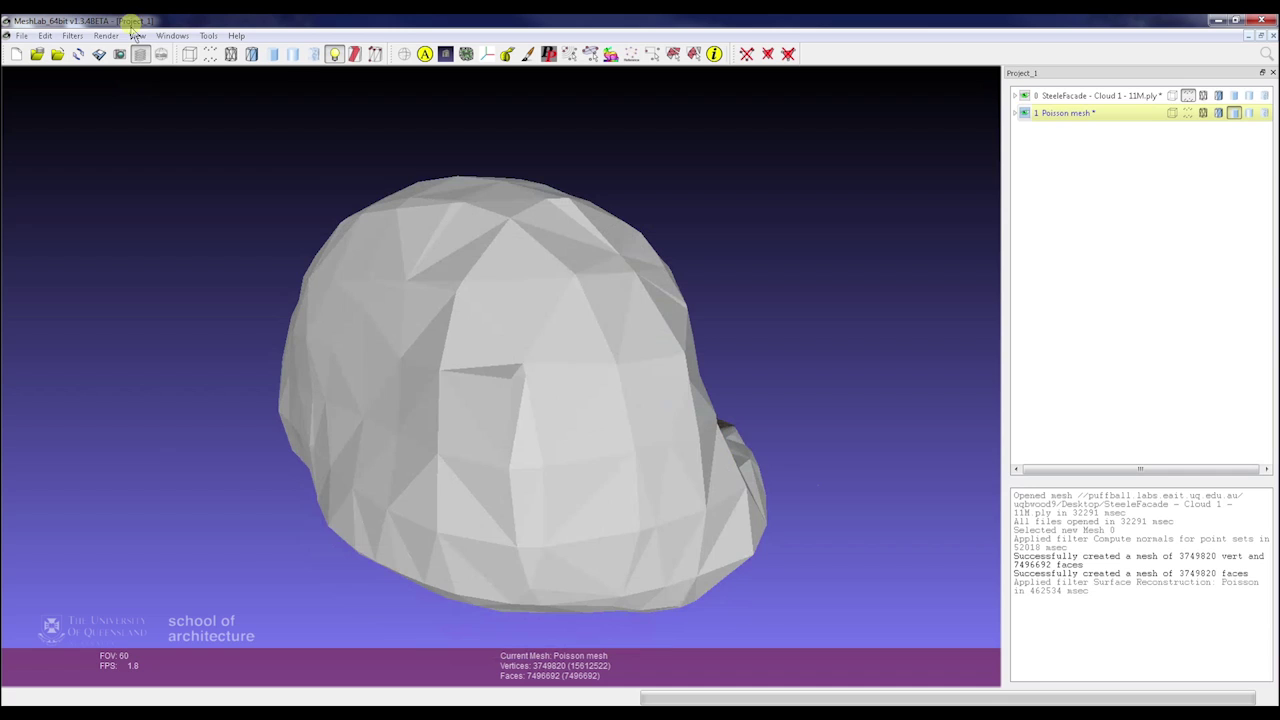
left_click(72, 38)
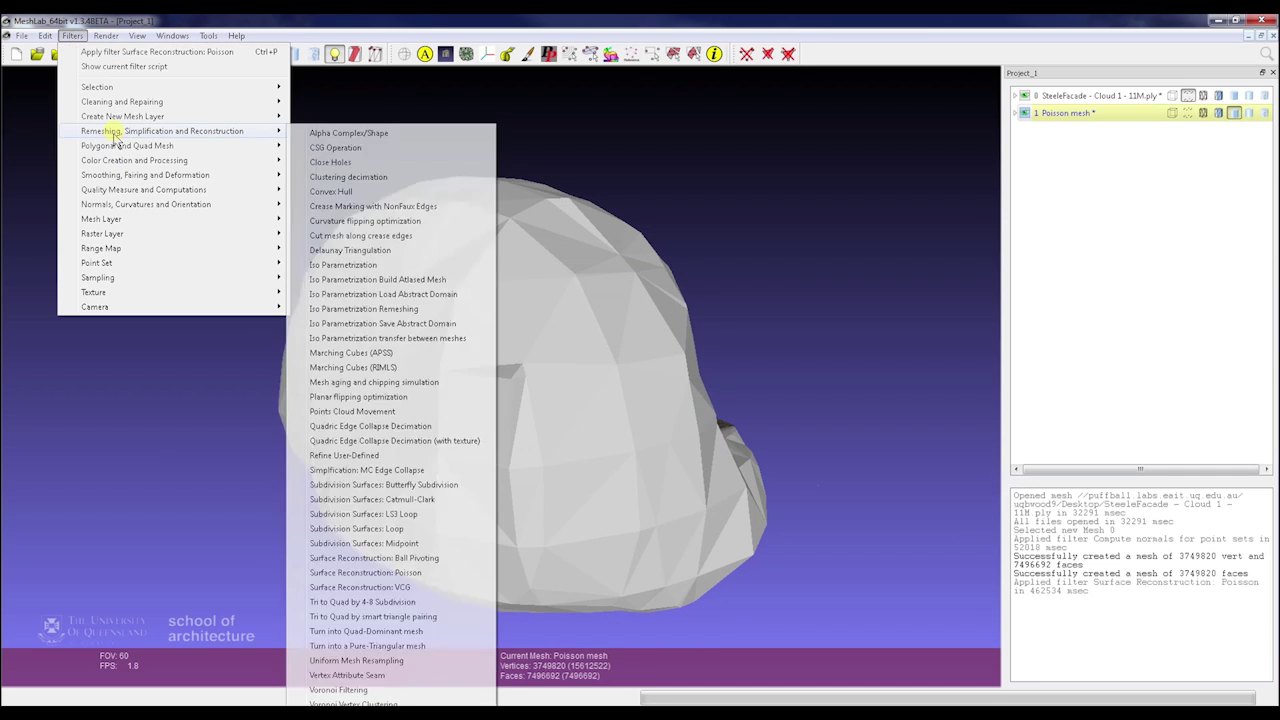
mouse_move(100, 87)
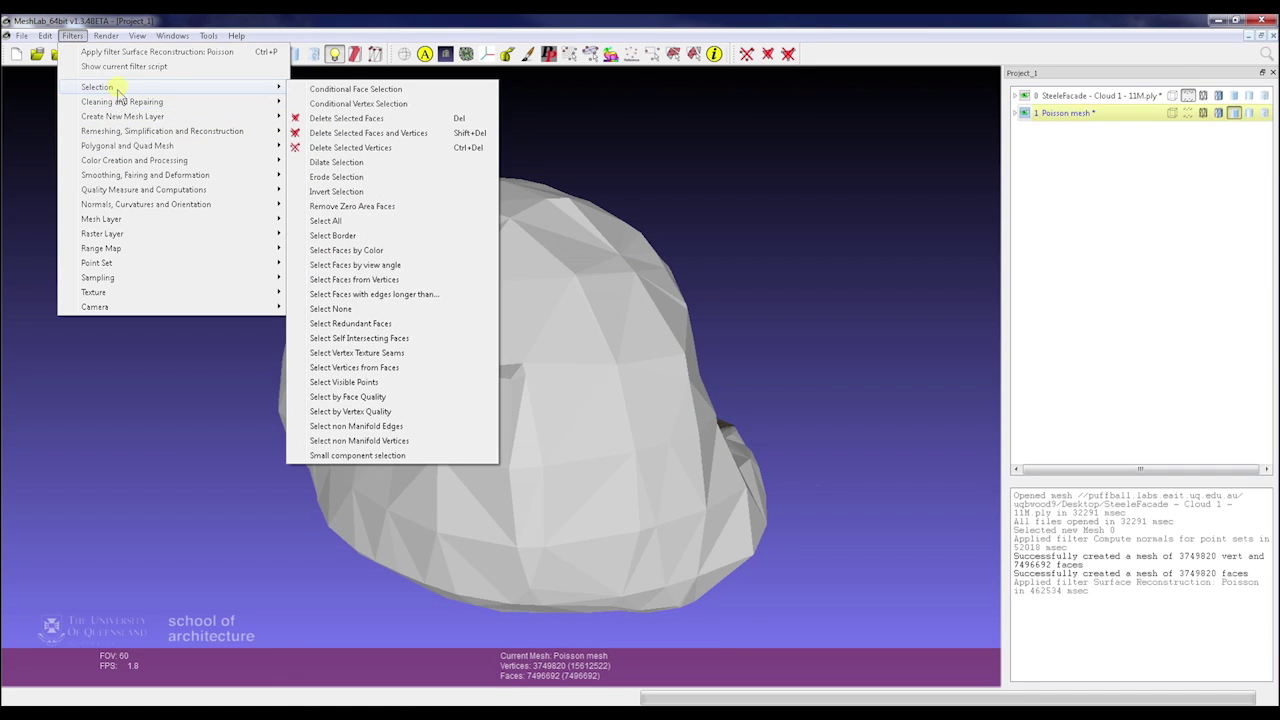
left_click(400, 294)
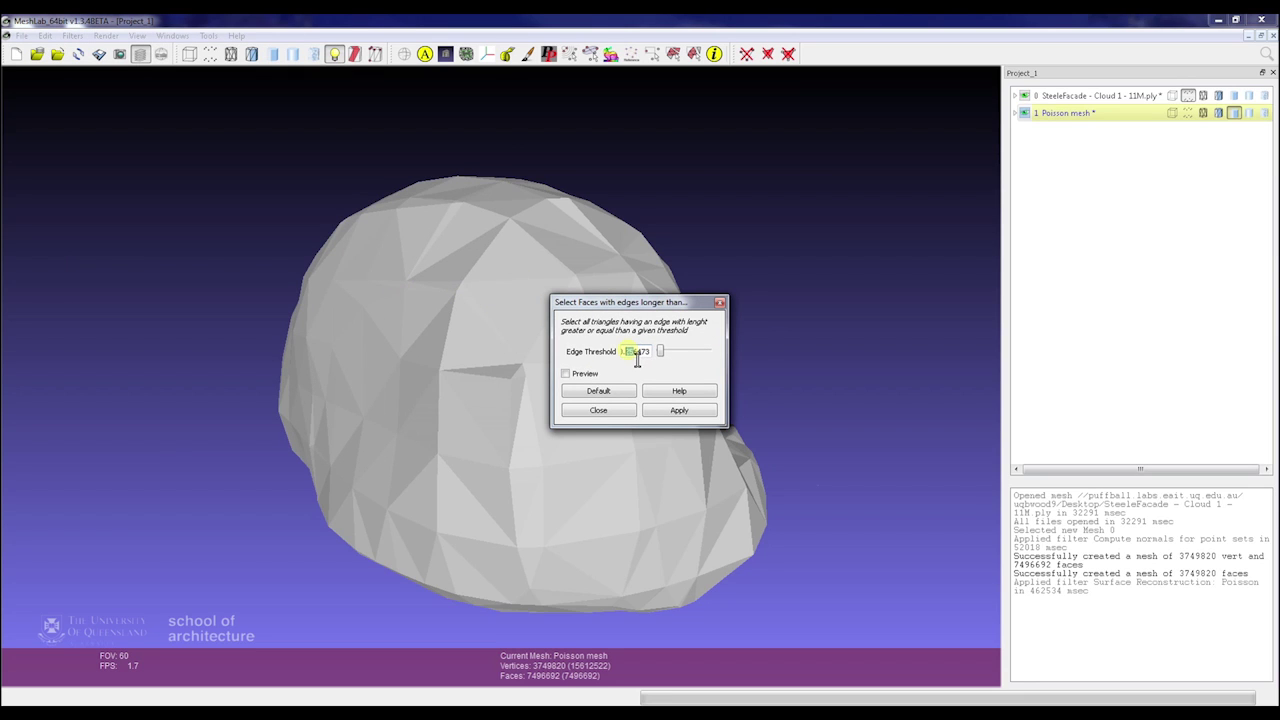
left_click_drag(637, 360, 647, 360)
left_click(689, 412)
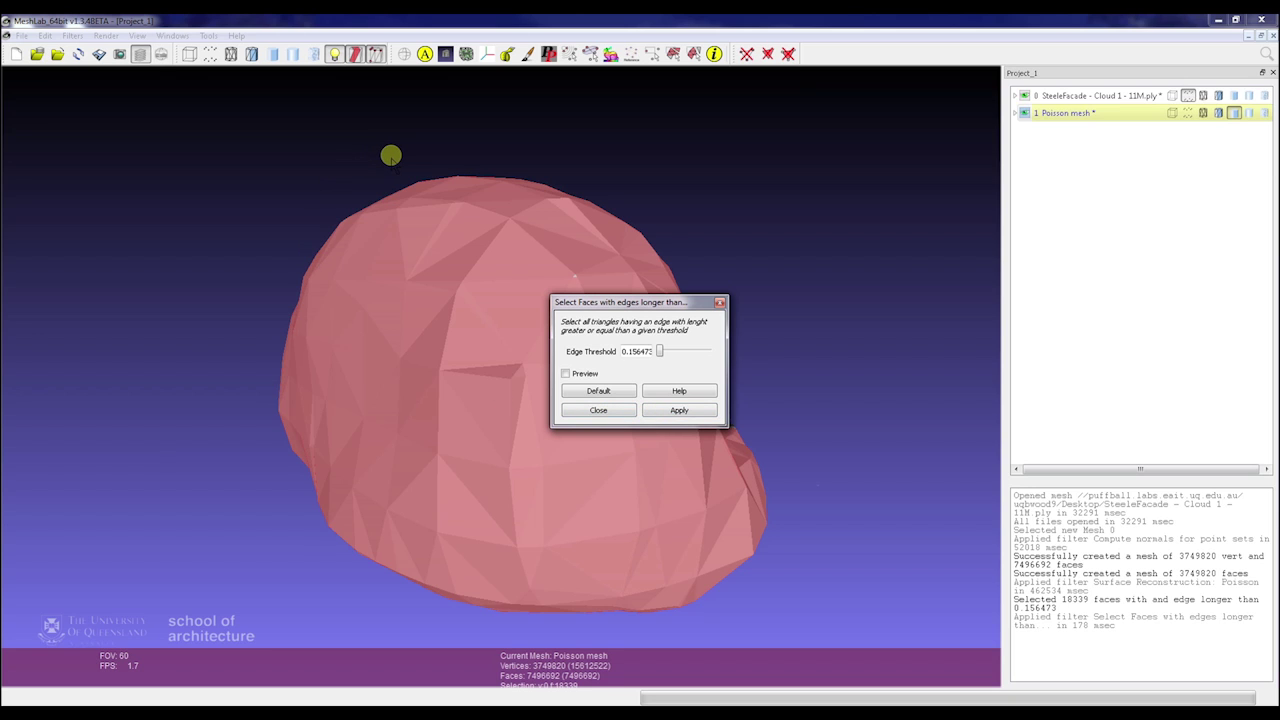
key("ctrl+Delete")
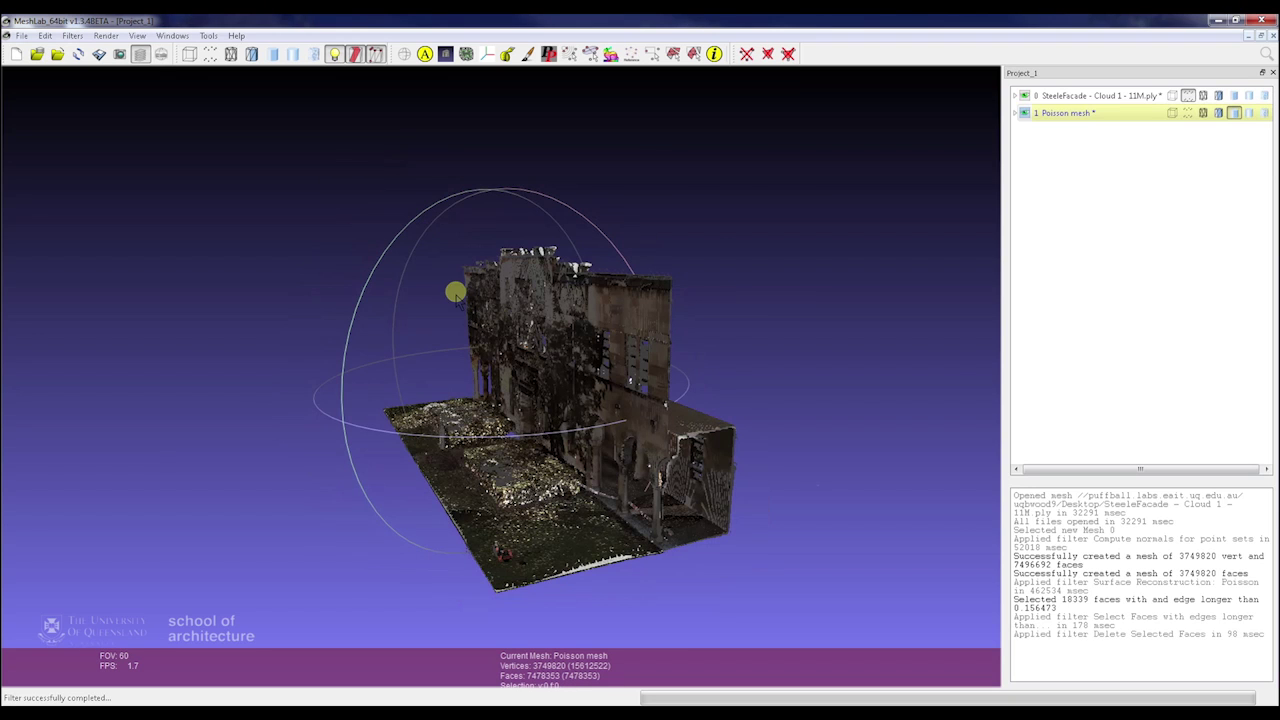
Step: Hide the original SteeleFacade point cloud layer to leave only the Poisson mesh displayed
left_click_drag(468, 325, 618, 293)
left_click(1024, 96)
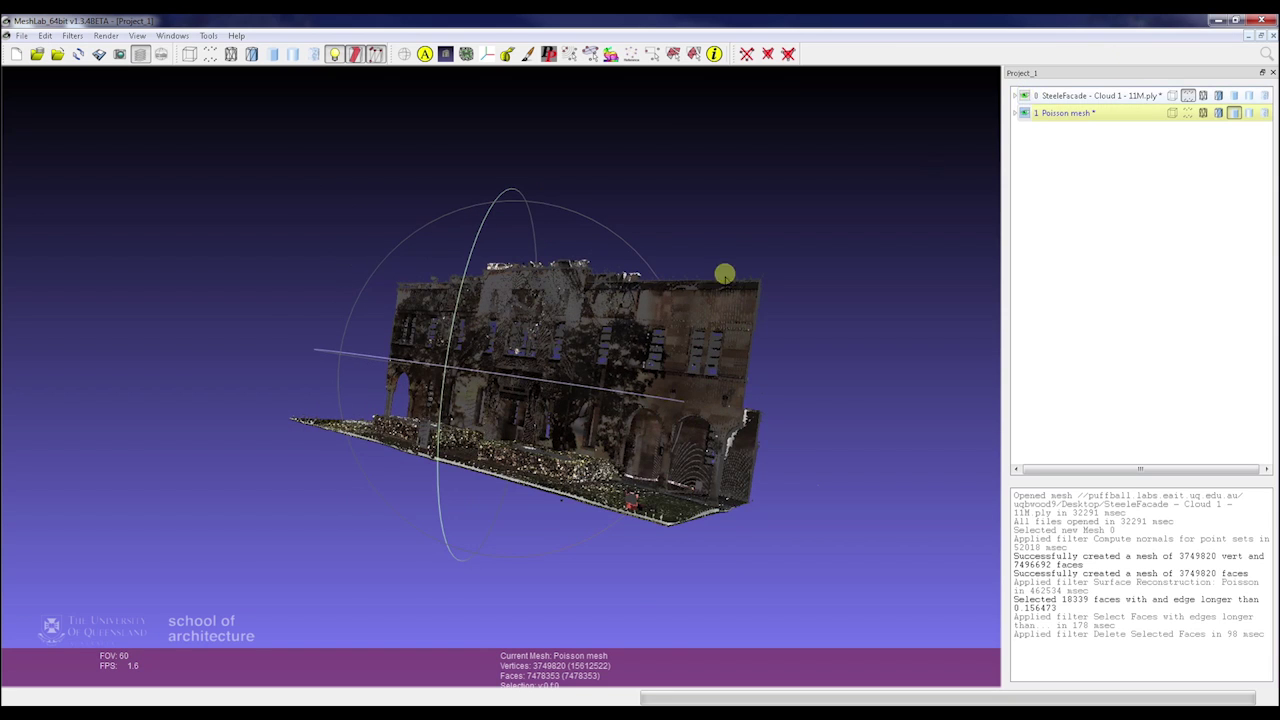
left_click_drag(410, 353, 591, 497)
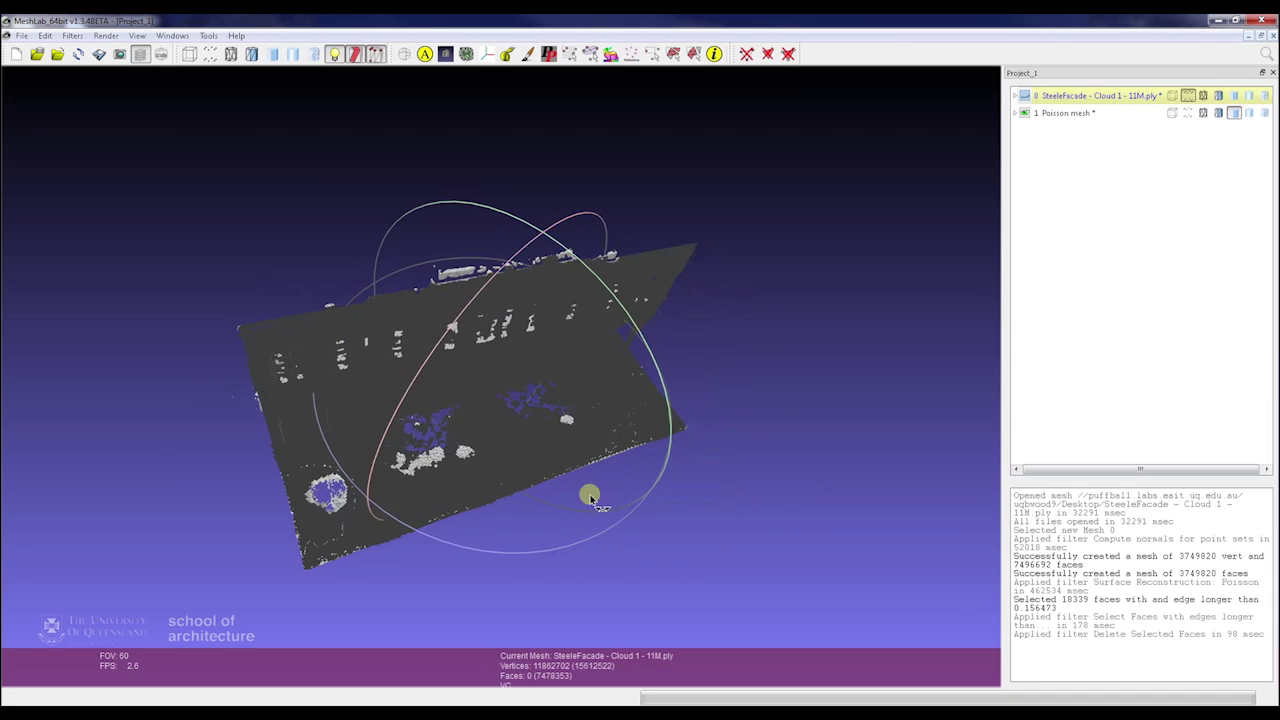
Step: Turn on double-sided lighting for the display and view the reconstructed facade from the front
left_click(106, 36)
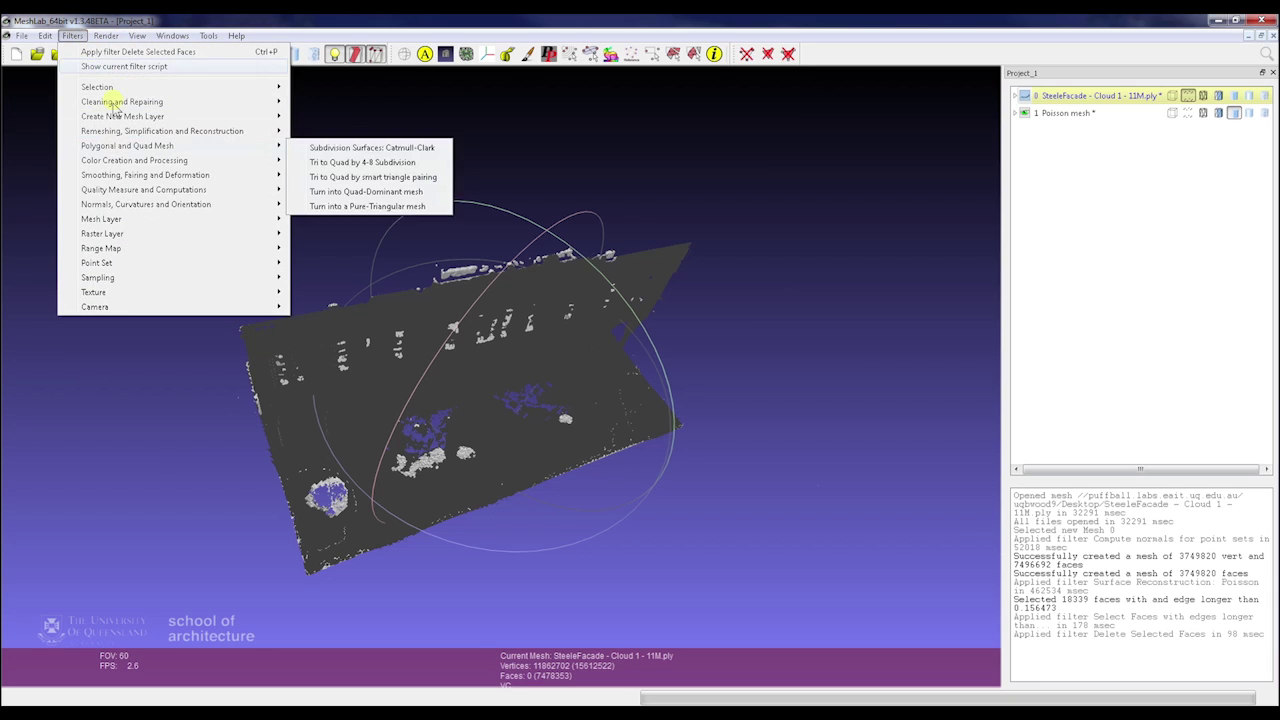
left_click(138, 36)
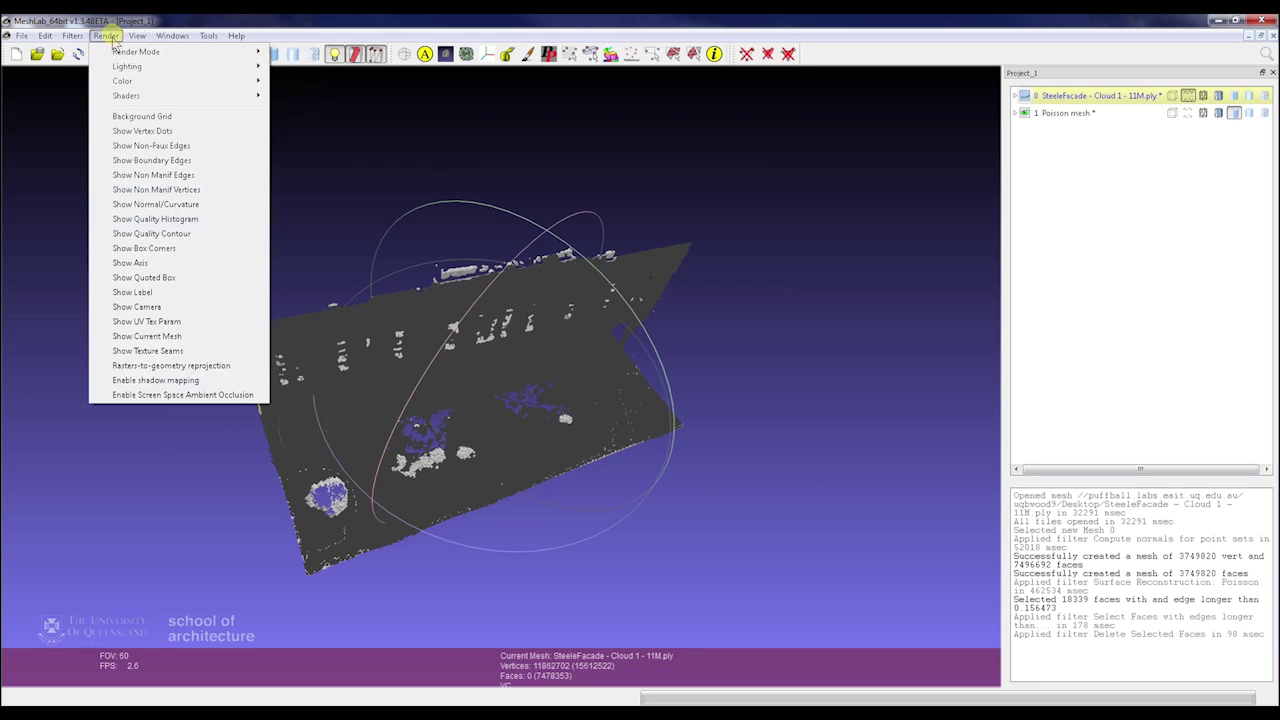
mouse_move(118, 67)
left_click(326, 83)
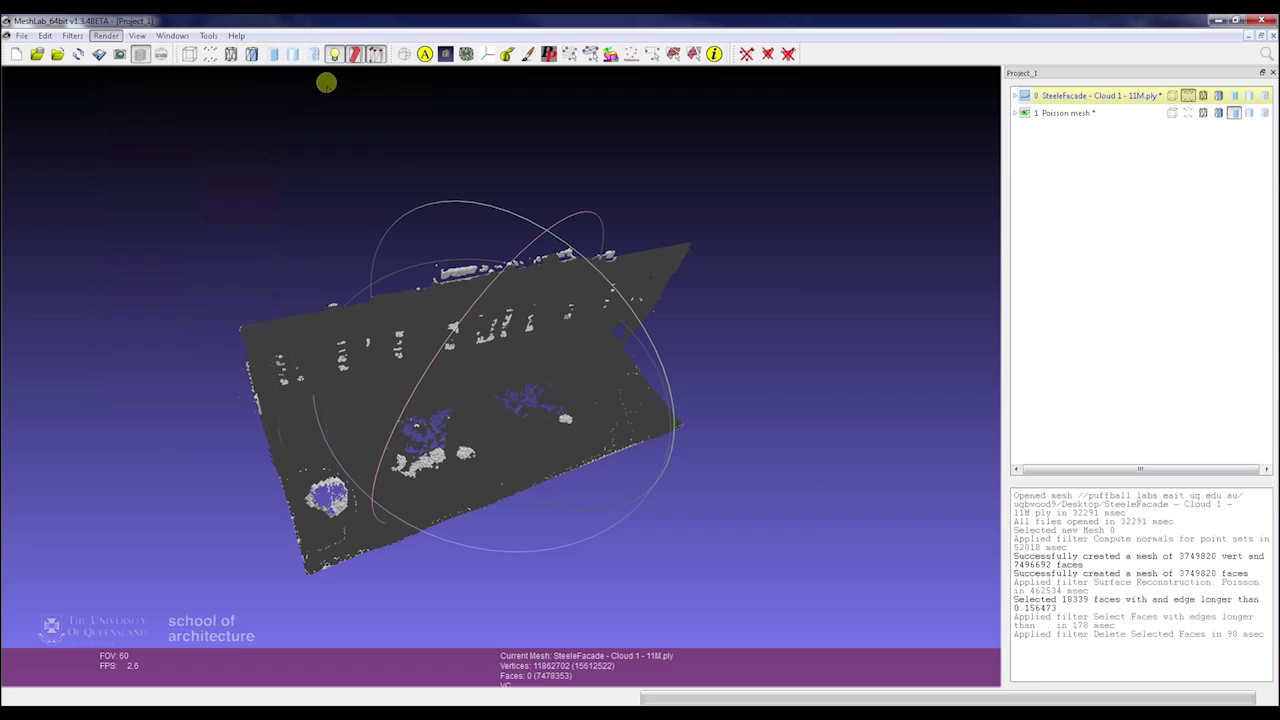
left_click_drag(652, 457, 497, 352)
scroll(503, 291, "down", 5)
scroll(497, 352, "up", 10)
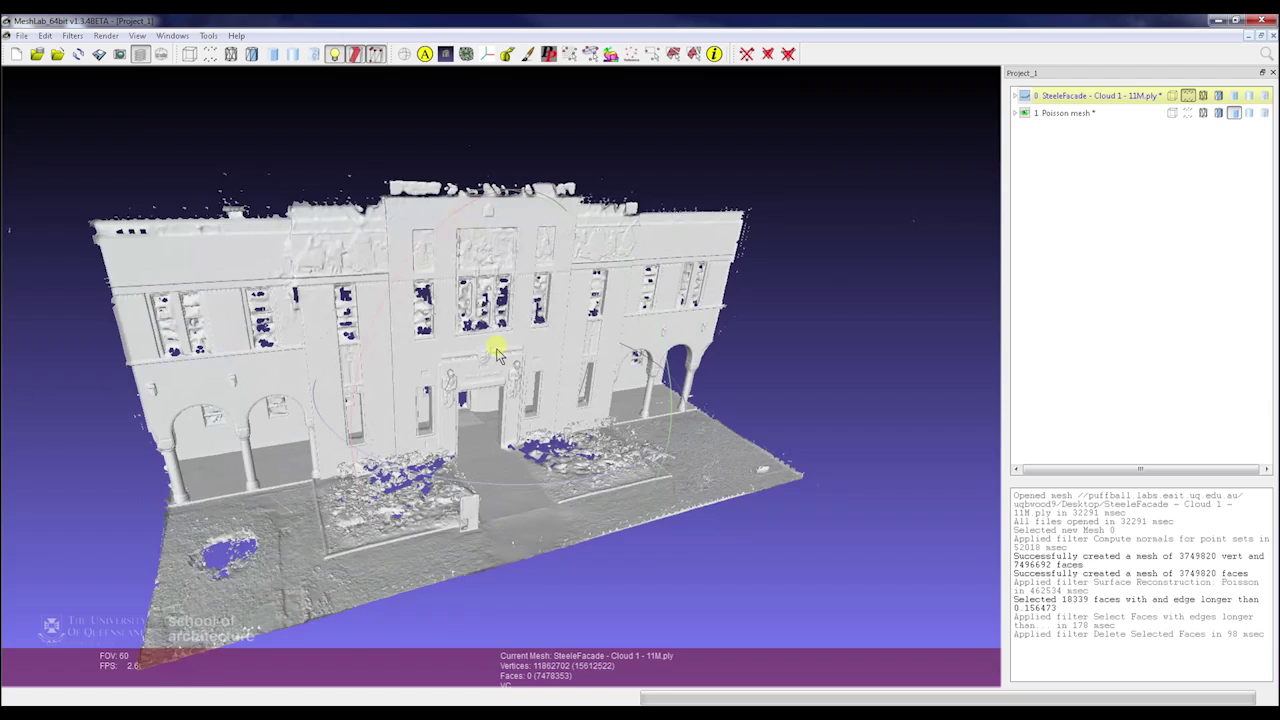
scroll(445, 380, "up", 5)
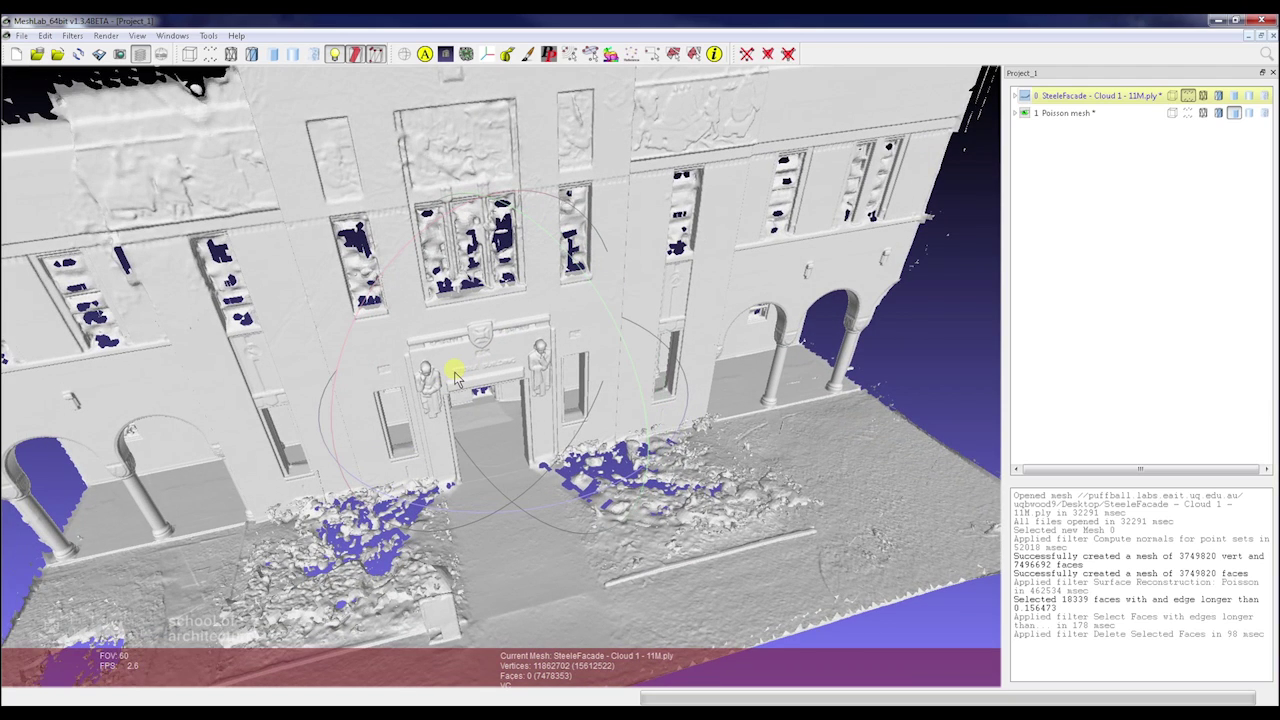
scroll(455, 378, "up", 2)
scroll(455, 378, "down", 10)
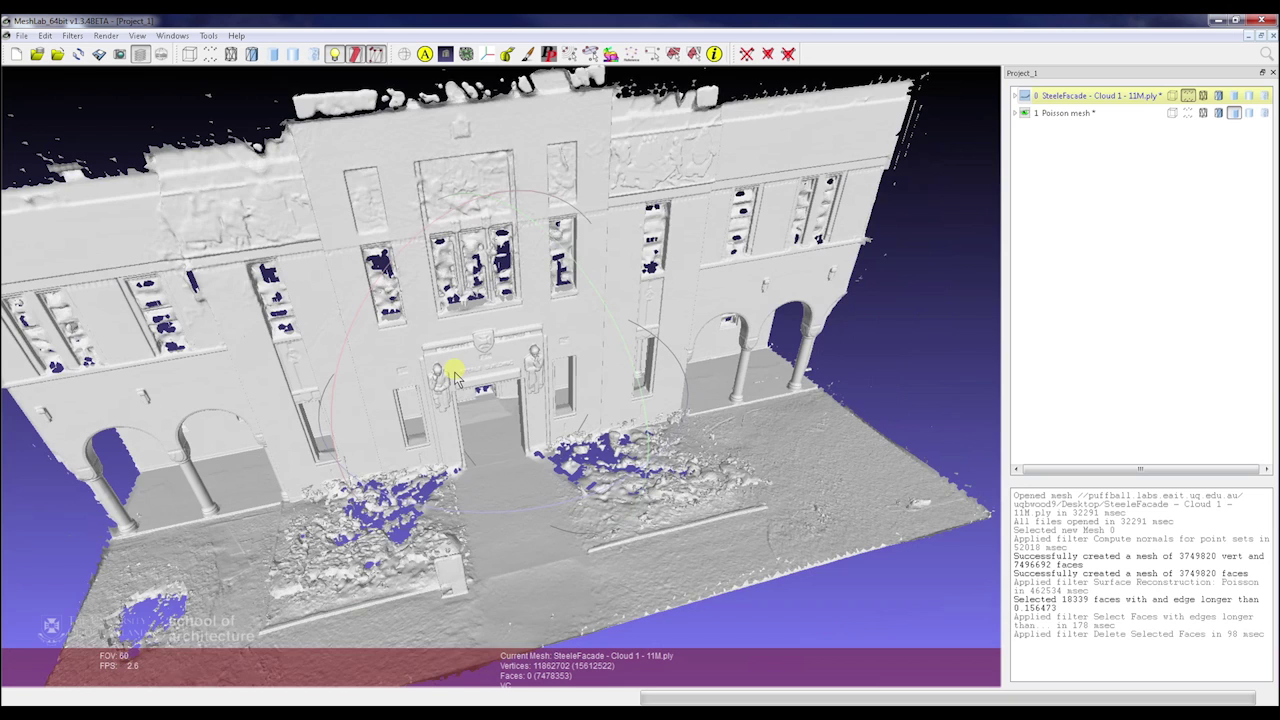
mouse_move(425, 360)
left_mouse_down()
mouse_move(426, 346)
mouse_move(500, 450)
mouse_move(569, 451)
mouse_move(613, 538)
mouse_move(491, 394)
mouse_move(434, 366)
mouse_move(440, 312)
mouse_move(371, 309)
mouse_move(366, 320)
mouse_move(406, 349)
mouse_move(436, 338)
left_mouse_up()
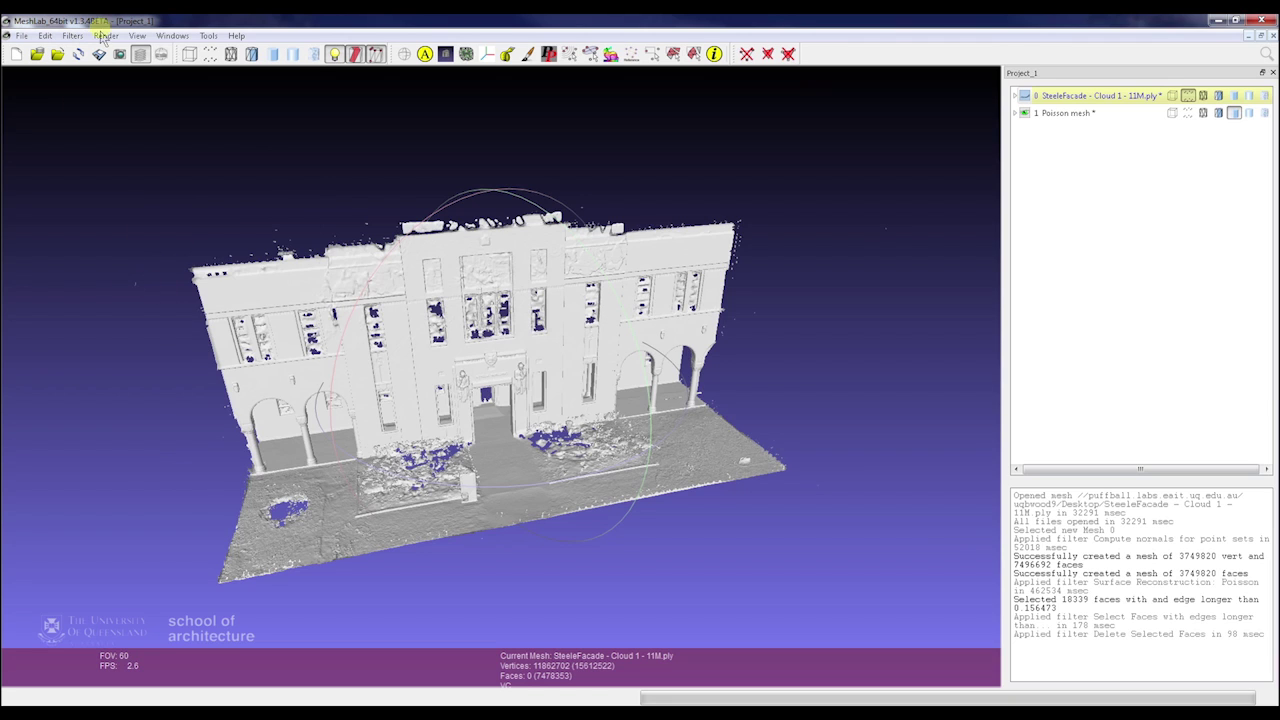
Step: Switch the facade display to the standard Left view so its outline edges appear straight on
left_click(137, 36)
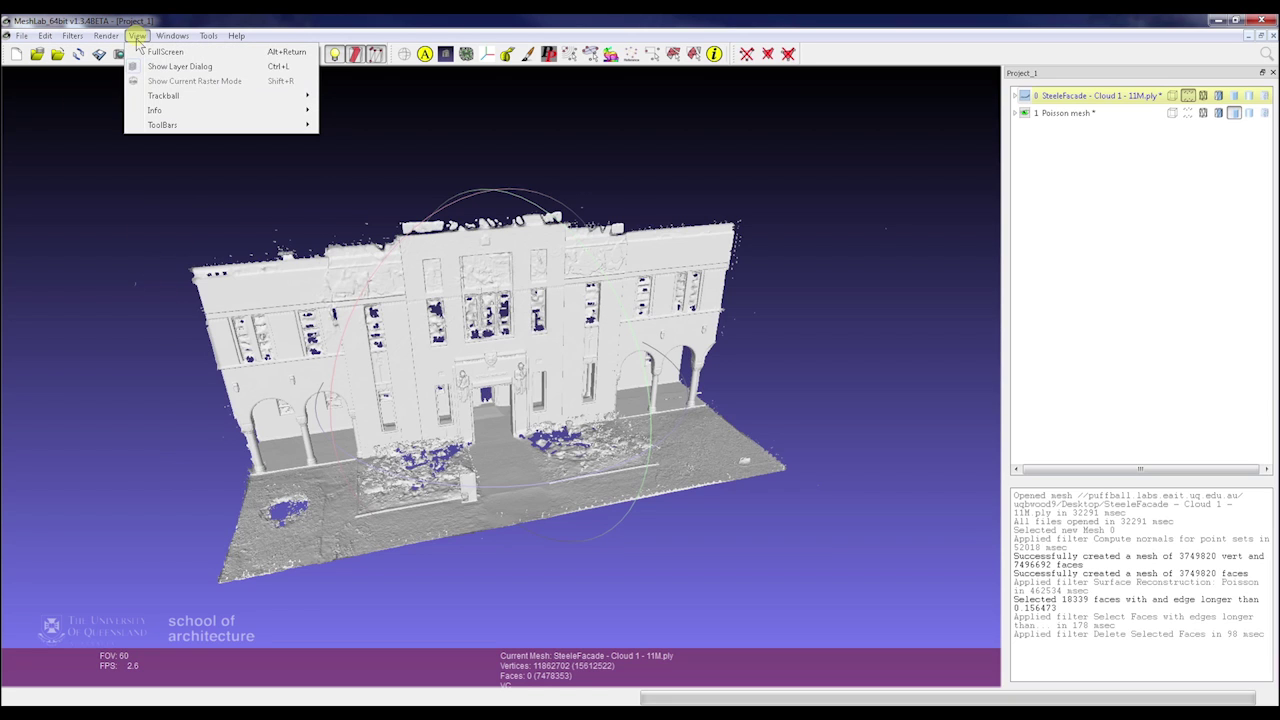
mouse_move(157, 40)
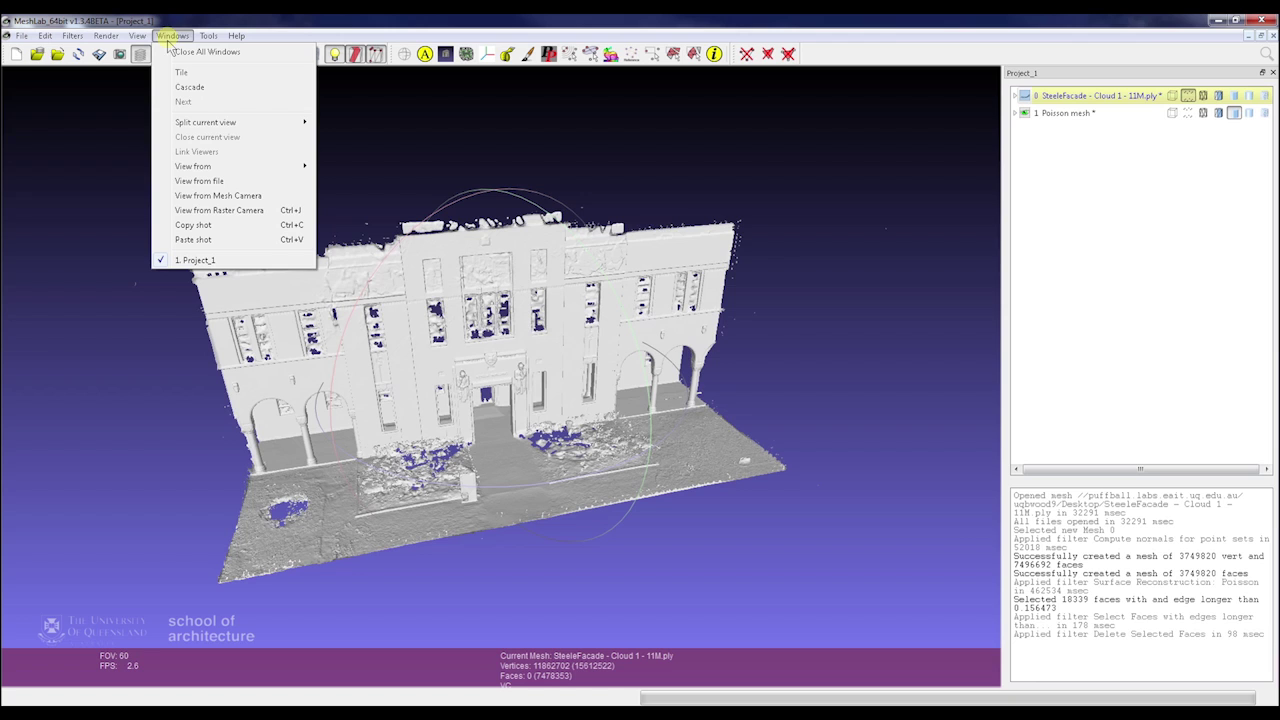
left_click(350, 166)
left_click(137, 36)
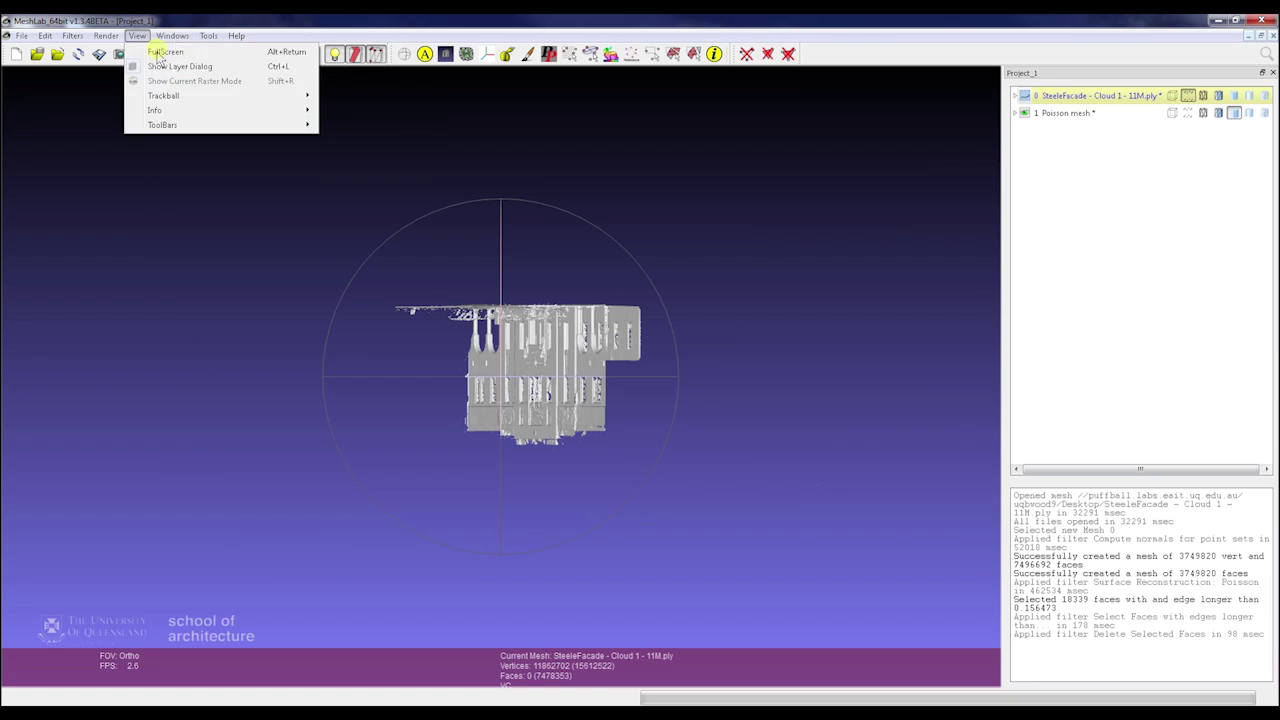
left_click(175, 36)
left_click(175, 36)
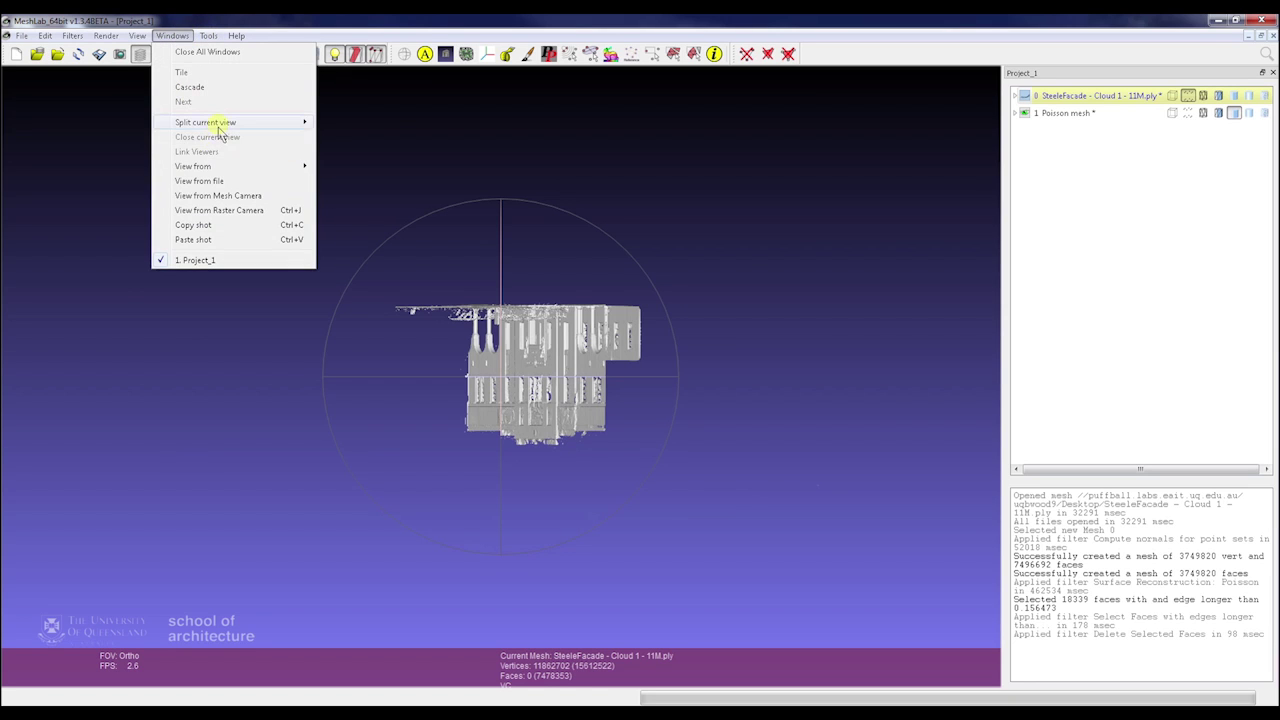
mouse_move(240, 166)
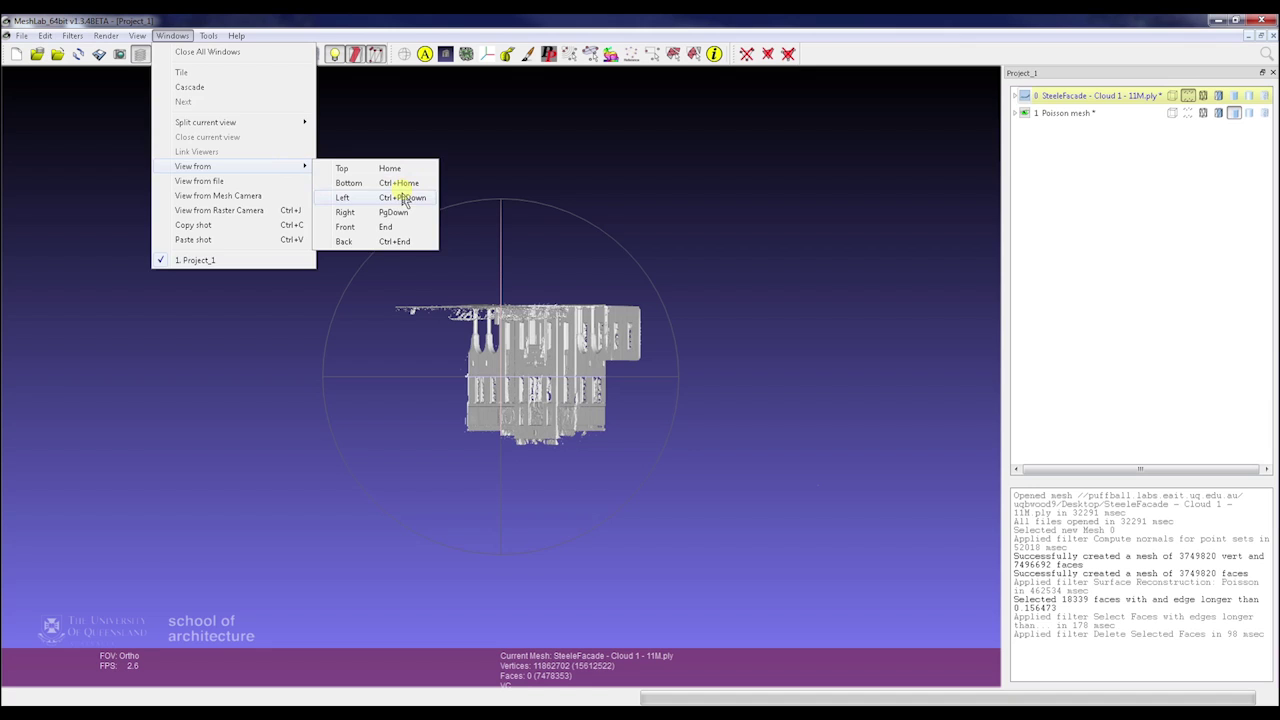
left_click(401, 199)
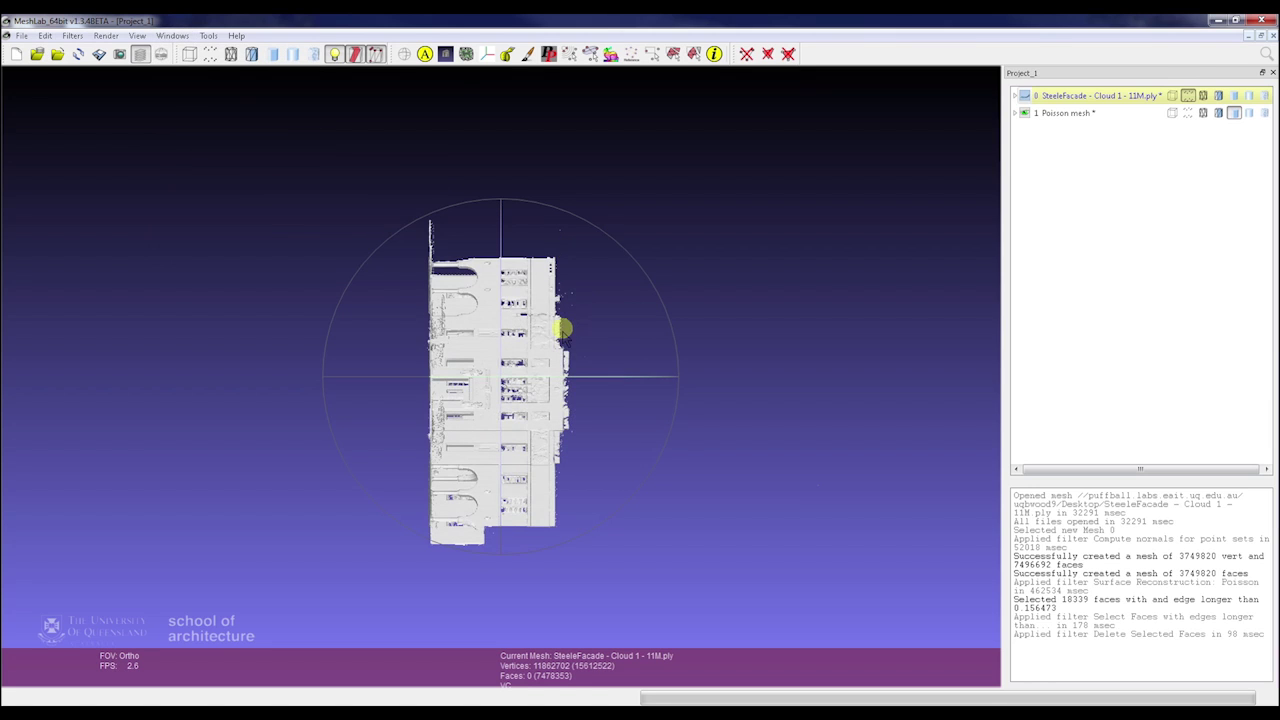
Step: On the Poisson mesh layer, select the stray faces above one wing's roofline with a rectangular region and delete them
scroll(560, 310, "up", 2)
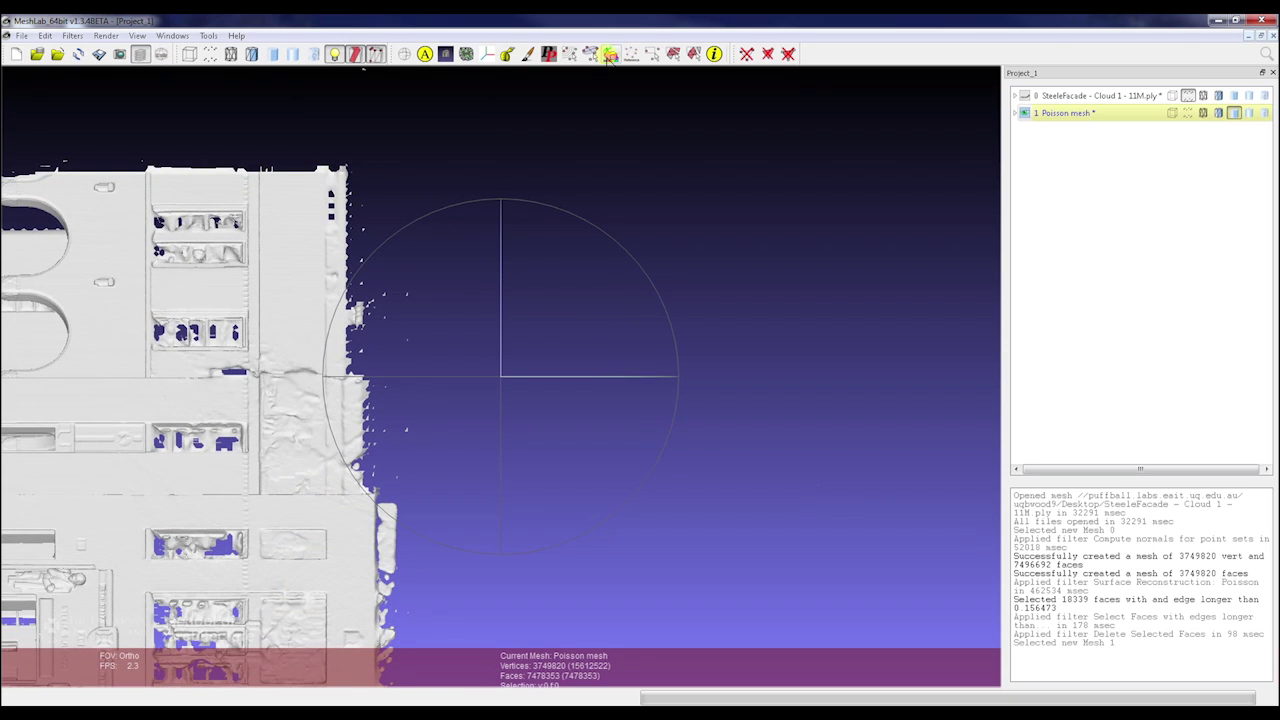
left_click(673, 55)
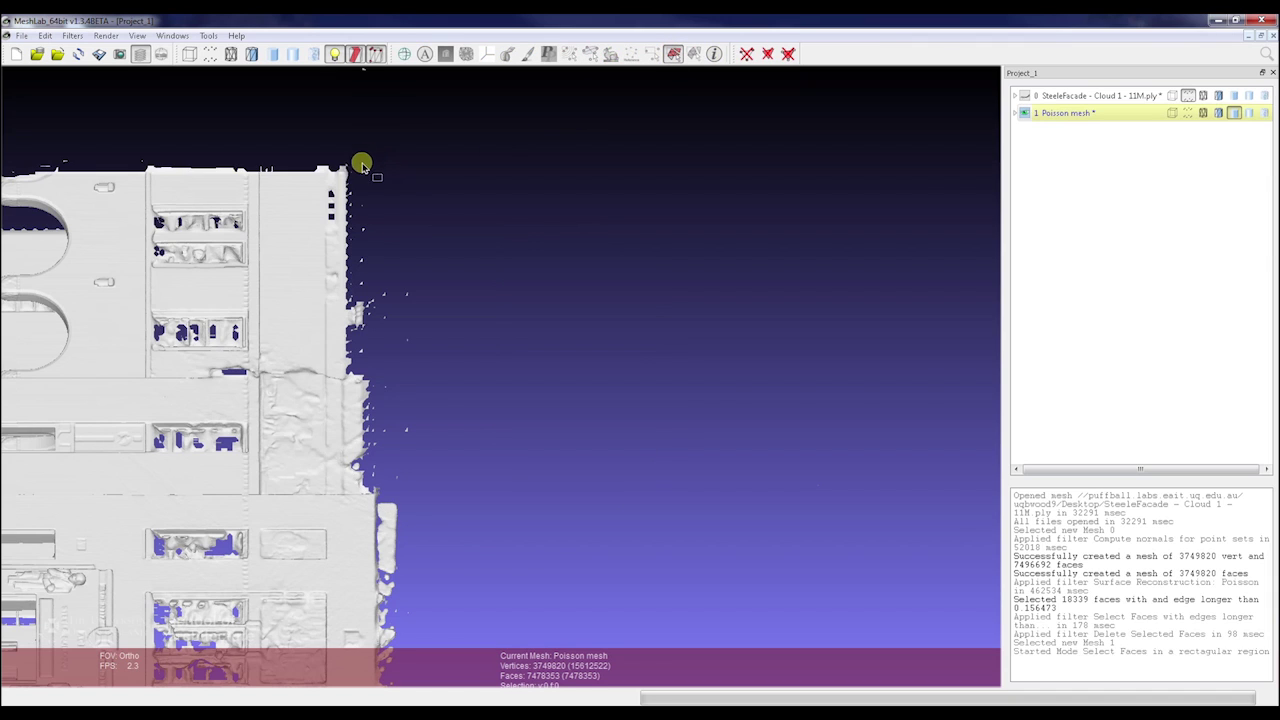
left_click_drag(349, 166, 437, 492)
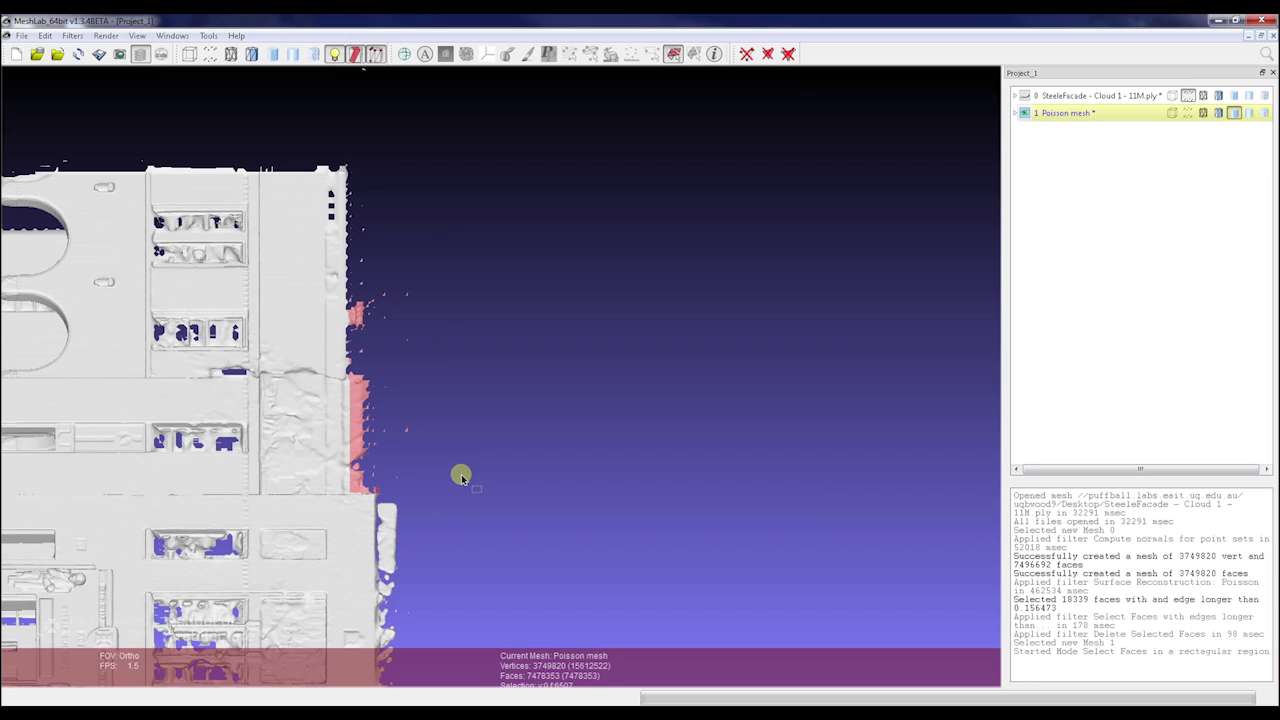
key("Delete")
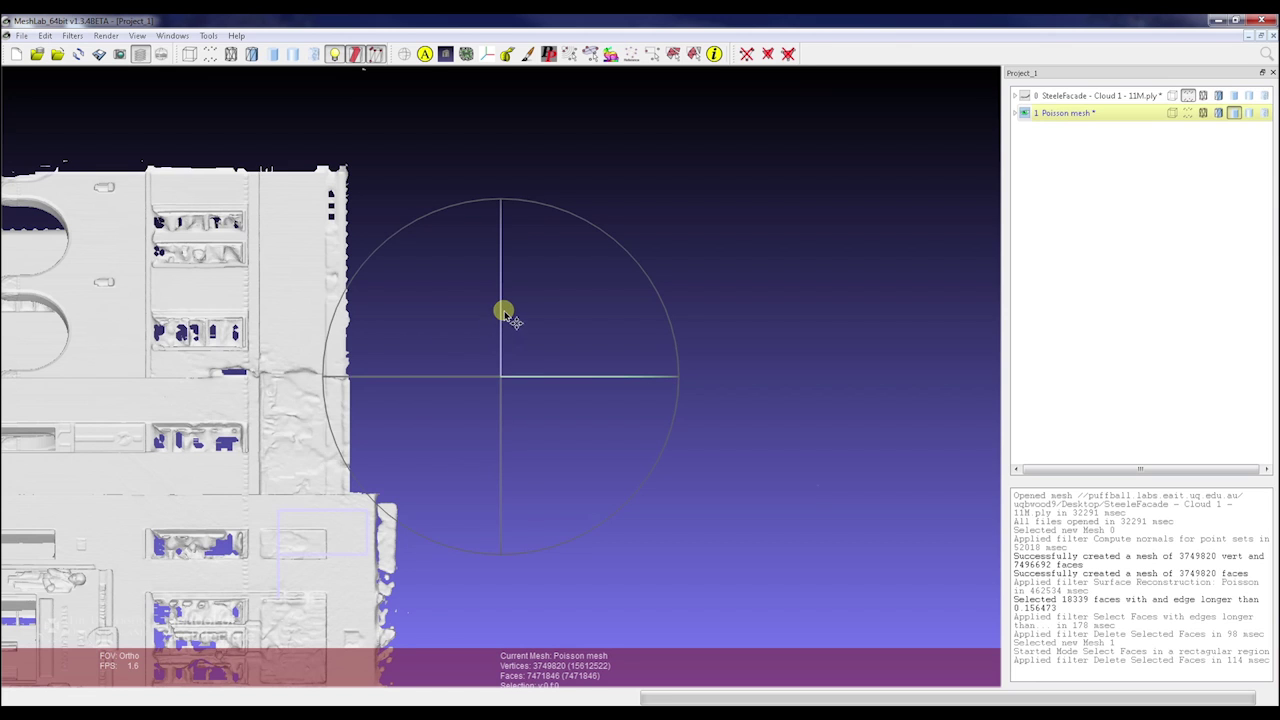
Step: Select the ragged faces protruding above the central block's roofline with a rectangular region and delete them
mouse_move(505, 314)
left_mouse_down()
mouse_move(506, 289)
mouse_move(506, 326)
left_mouse_up()
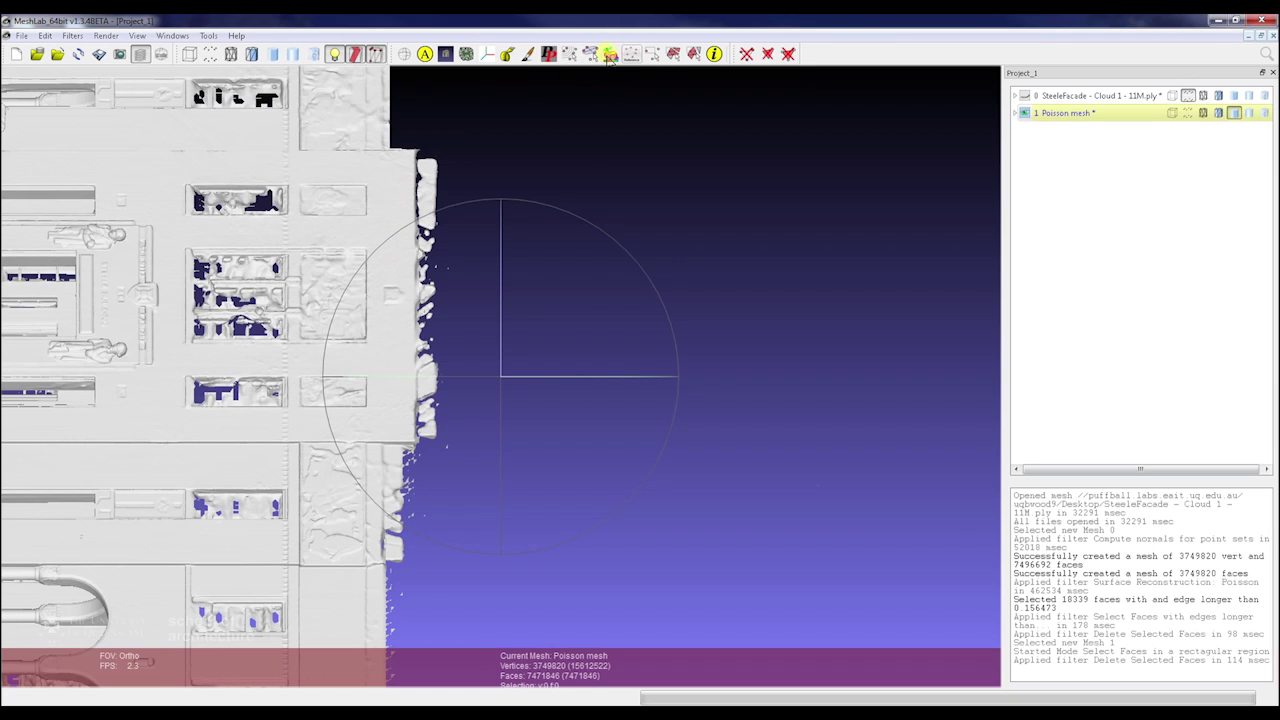
left_click(672, 55)
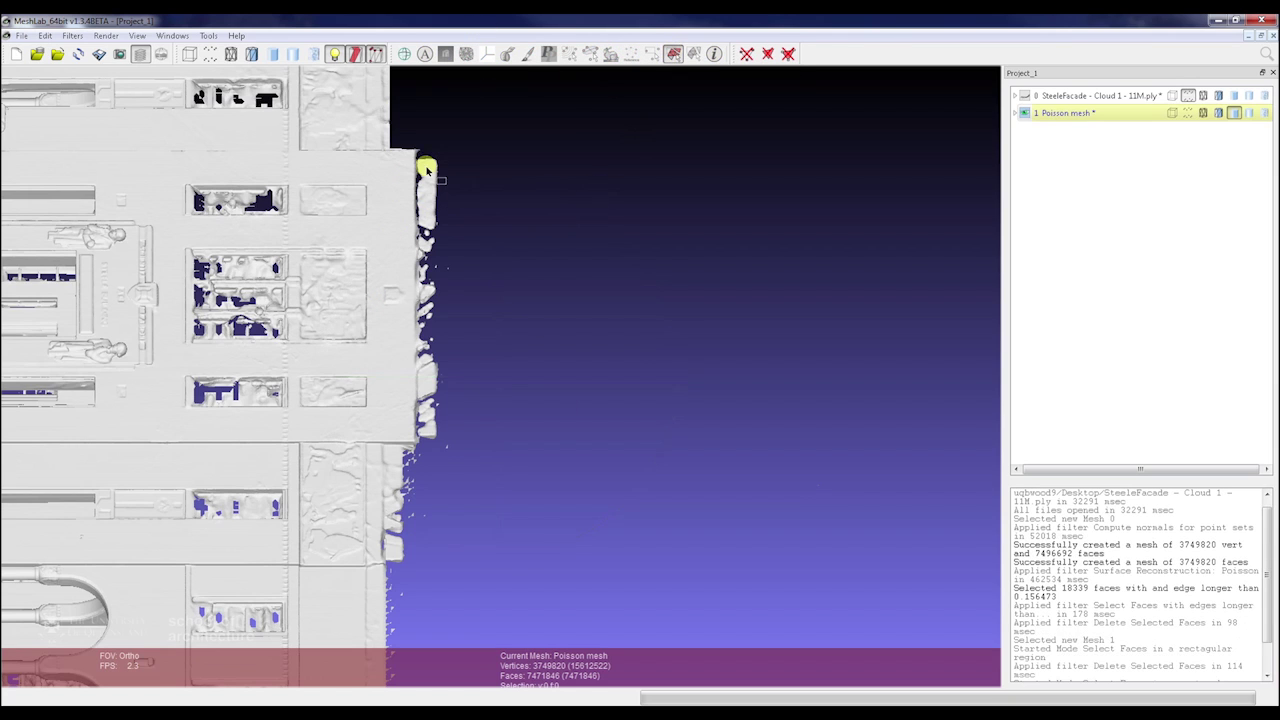
left_click_drag(422, 190, 463, 461)
key("Escape")
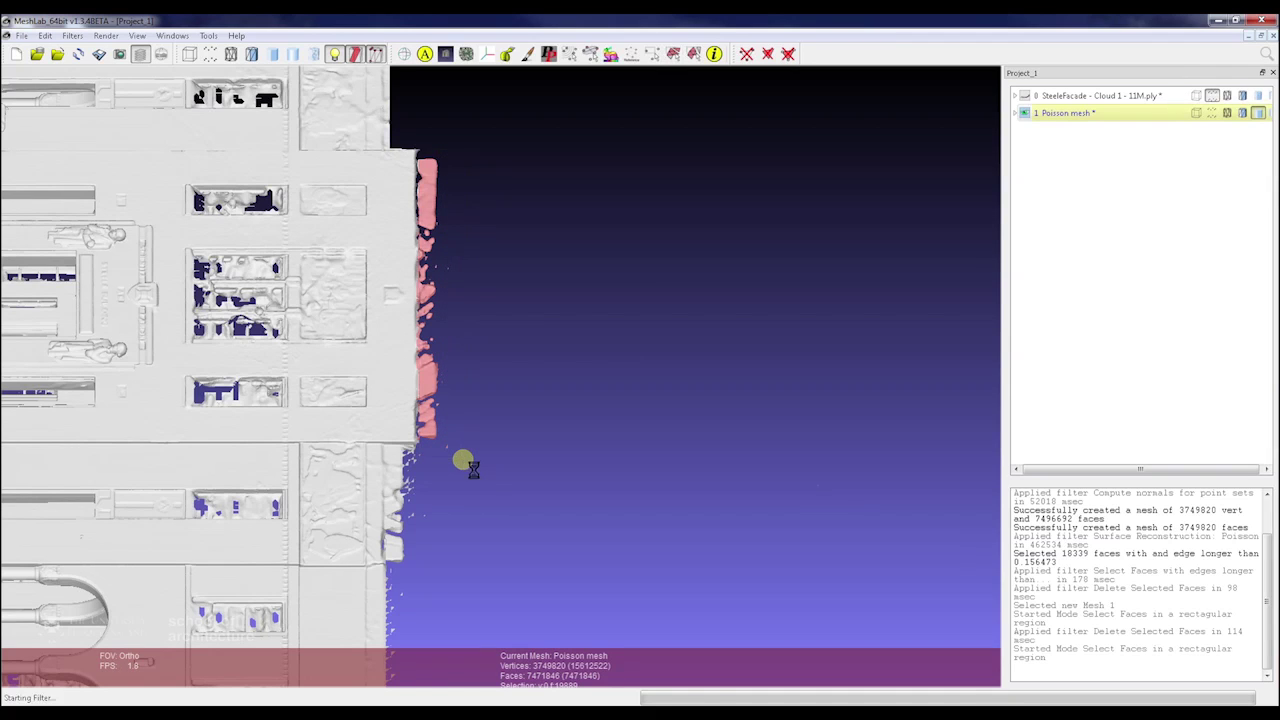
key("Delete")
Step: Select the jagged faces along the opposite wing's roof edge with a rectangular region and delete them
left_click_drag(451, 451, 396, 158)
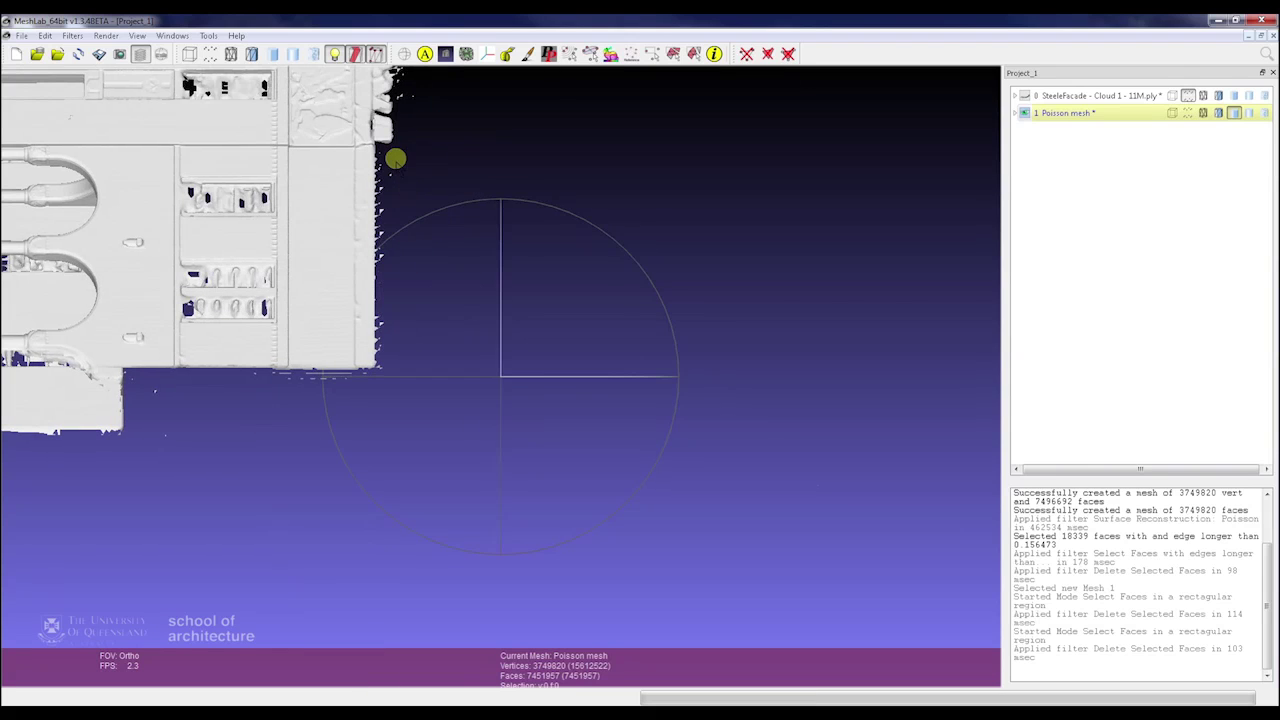
left_click(673, 53)
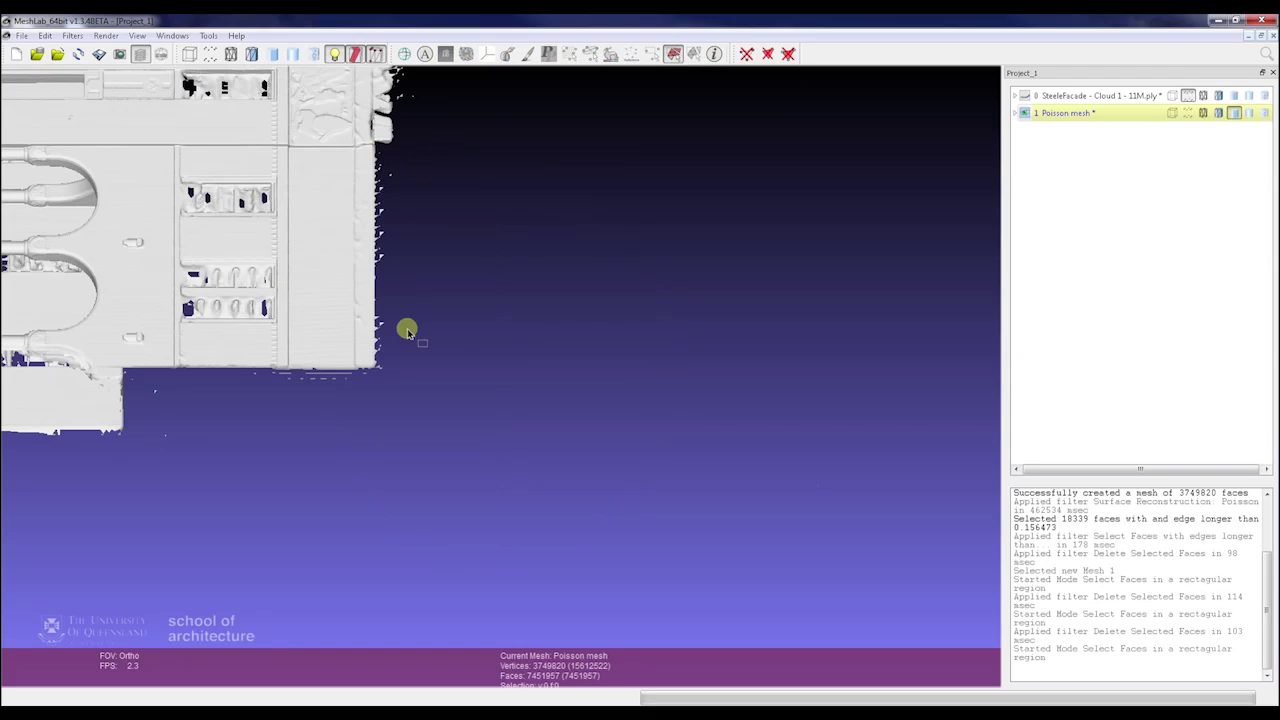
left_click_drag(376, 148, 408, 384)
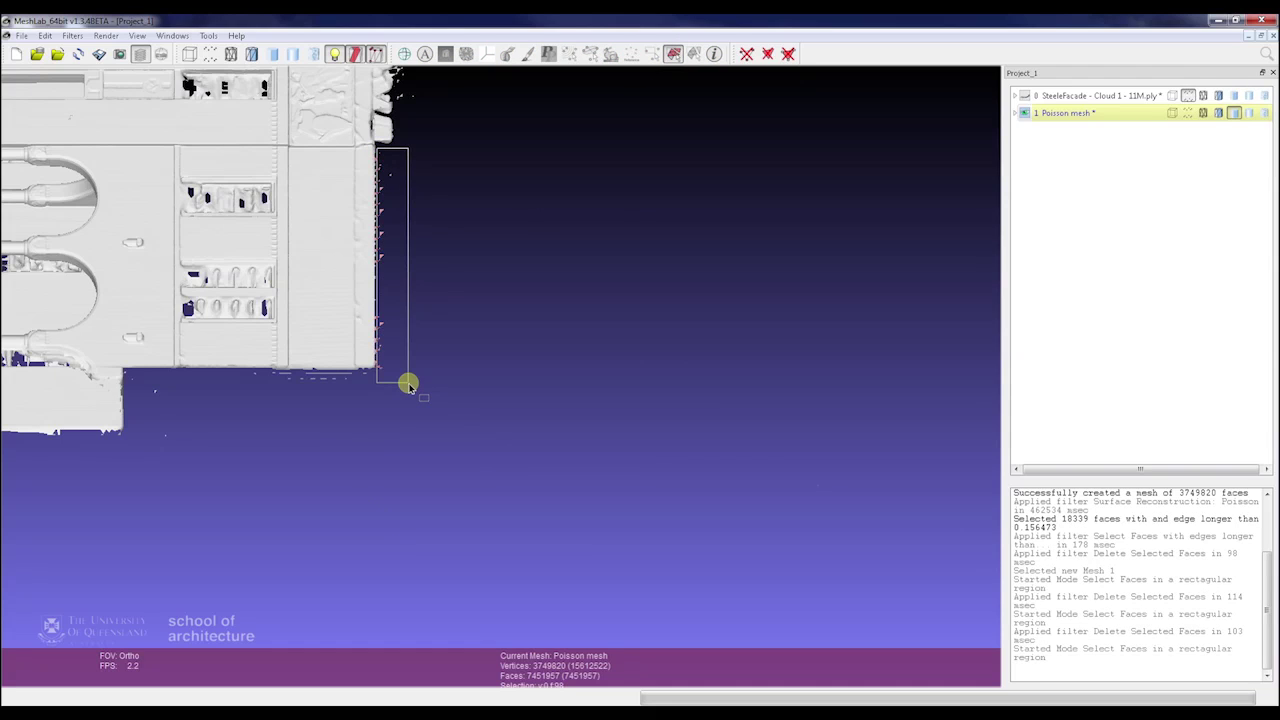
key("Delete")
Step: Realign the tilted facade mesh to the standard Left view
left_click_drag(406, 397, 316, 397)
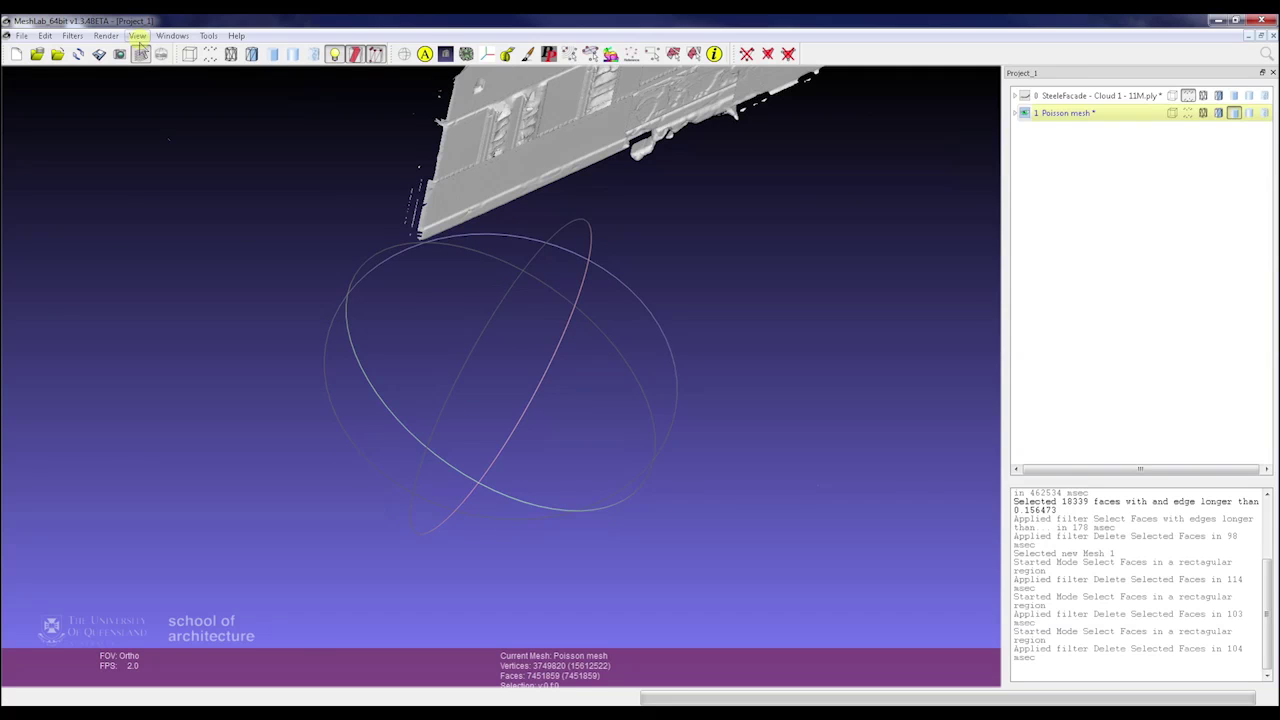
left_click(172, 35)
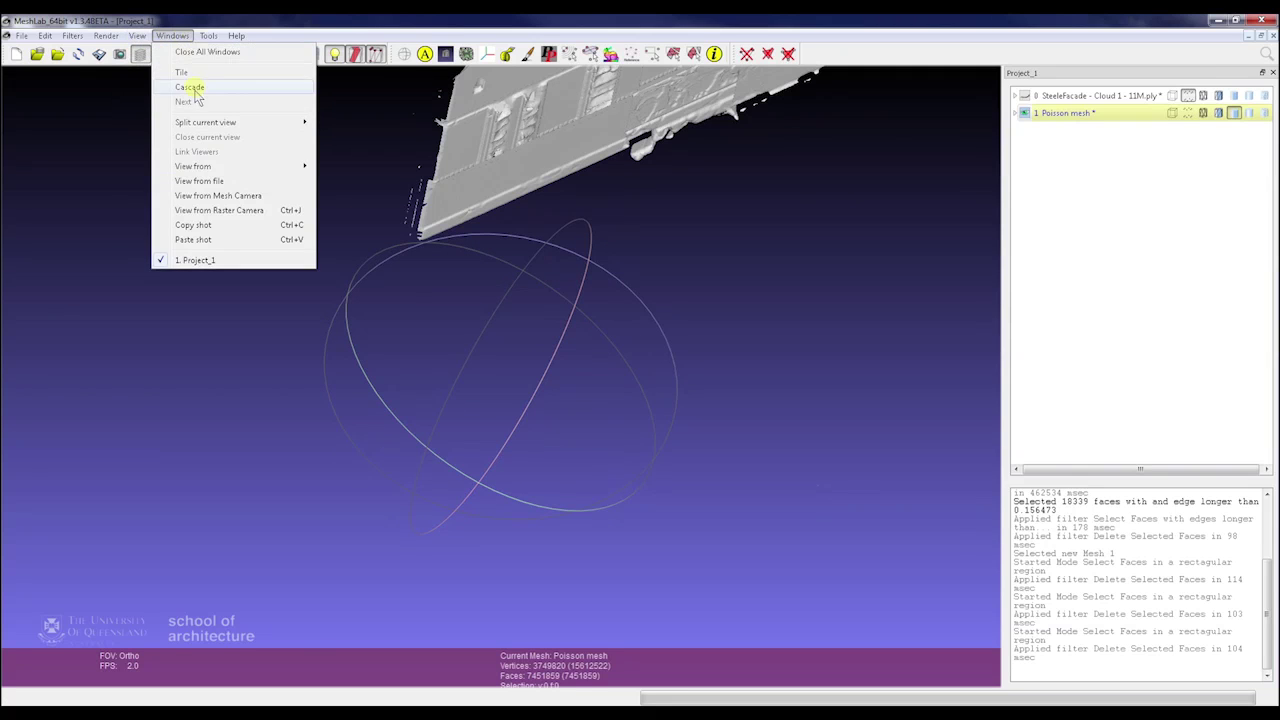
mouse_move(180, 37)
mouse_move(211, 166)
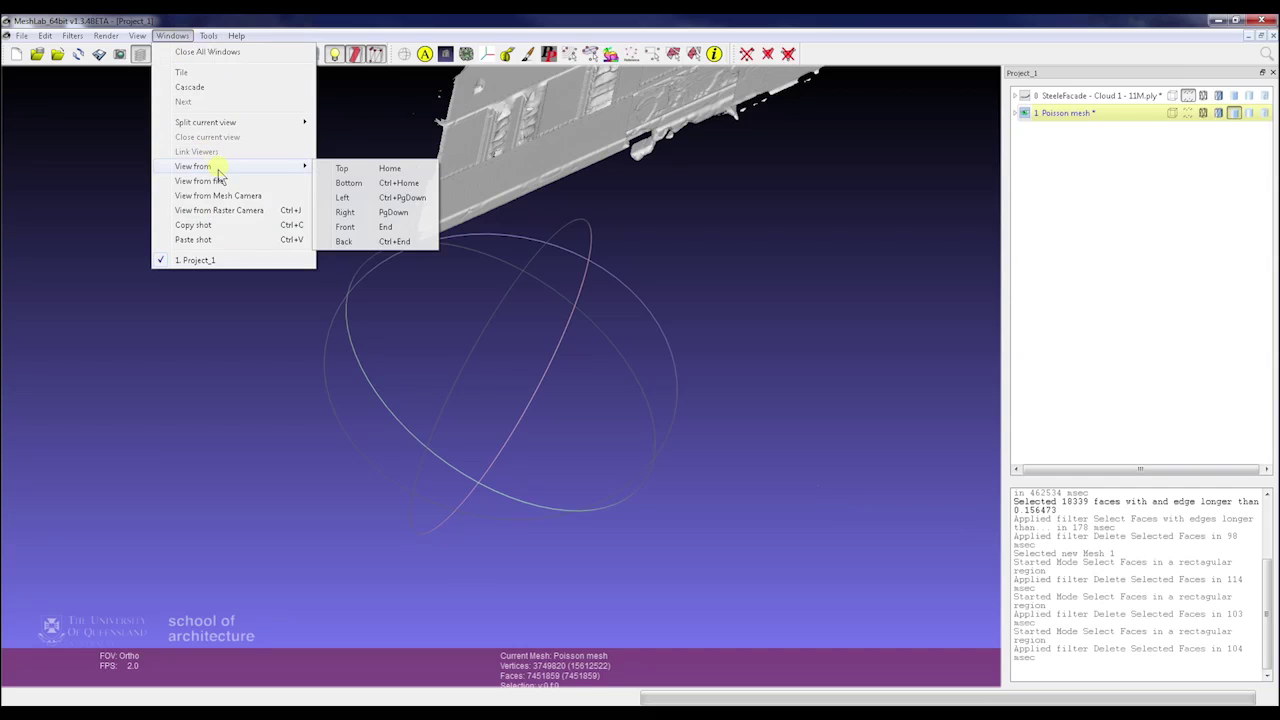
left_click(361, 199)
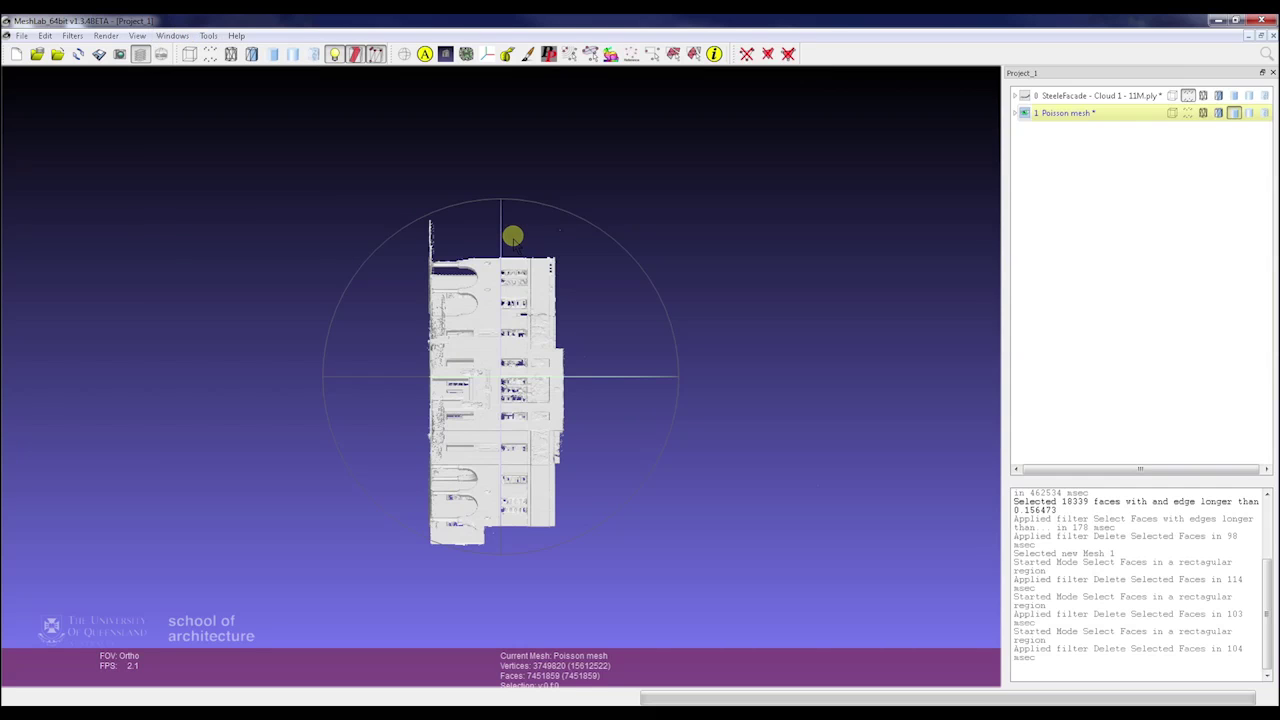
Step: Select the stray faces sticking out past the facade wing's side end with a rectangular region and delete them
scroll(551, 247, "up", 5)
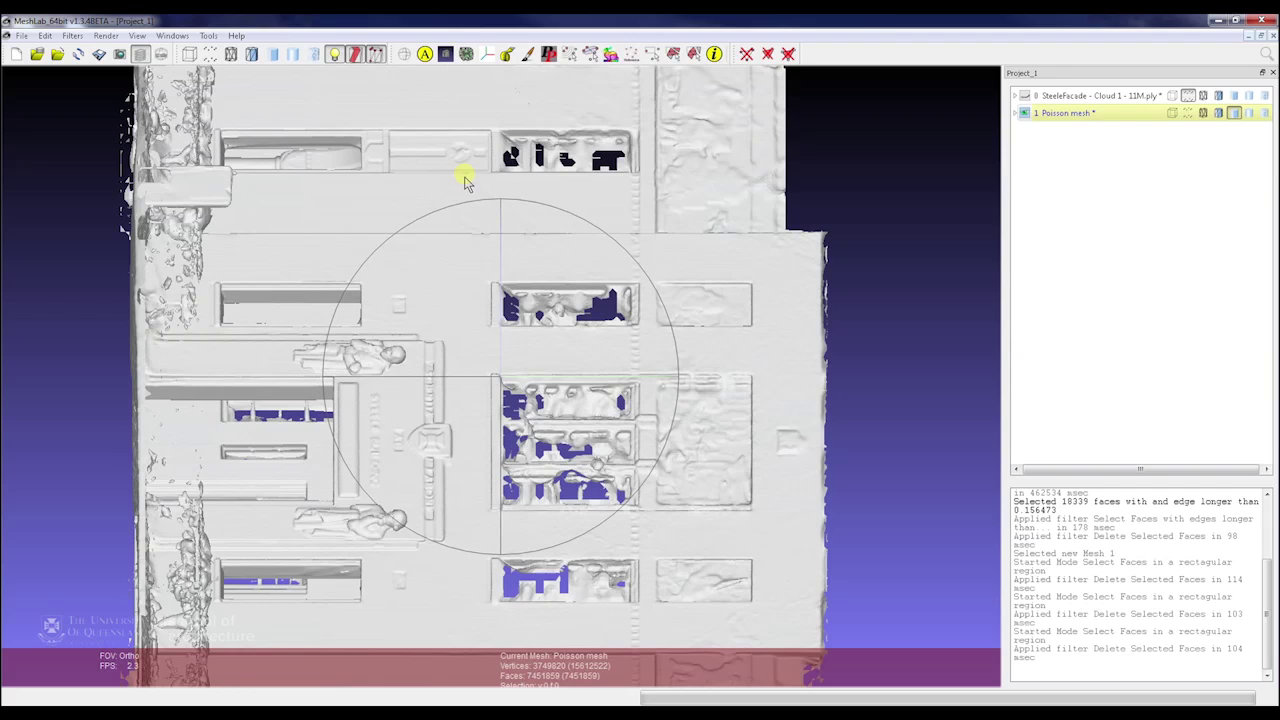
left_click_drag(494, 286, 271, 251)
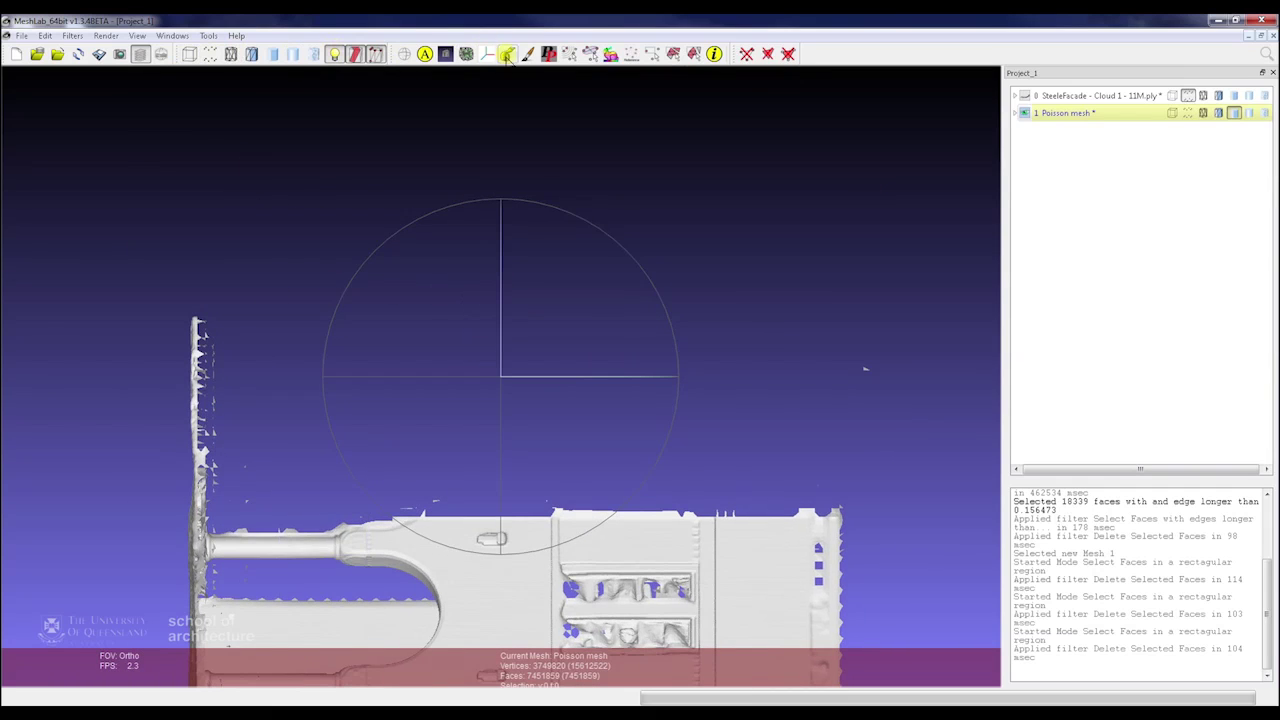
left_click(670, 54)
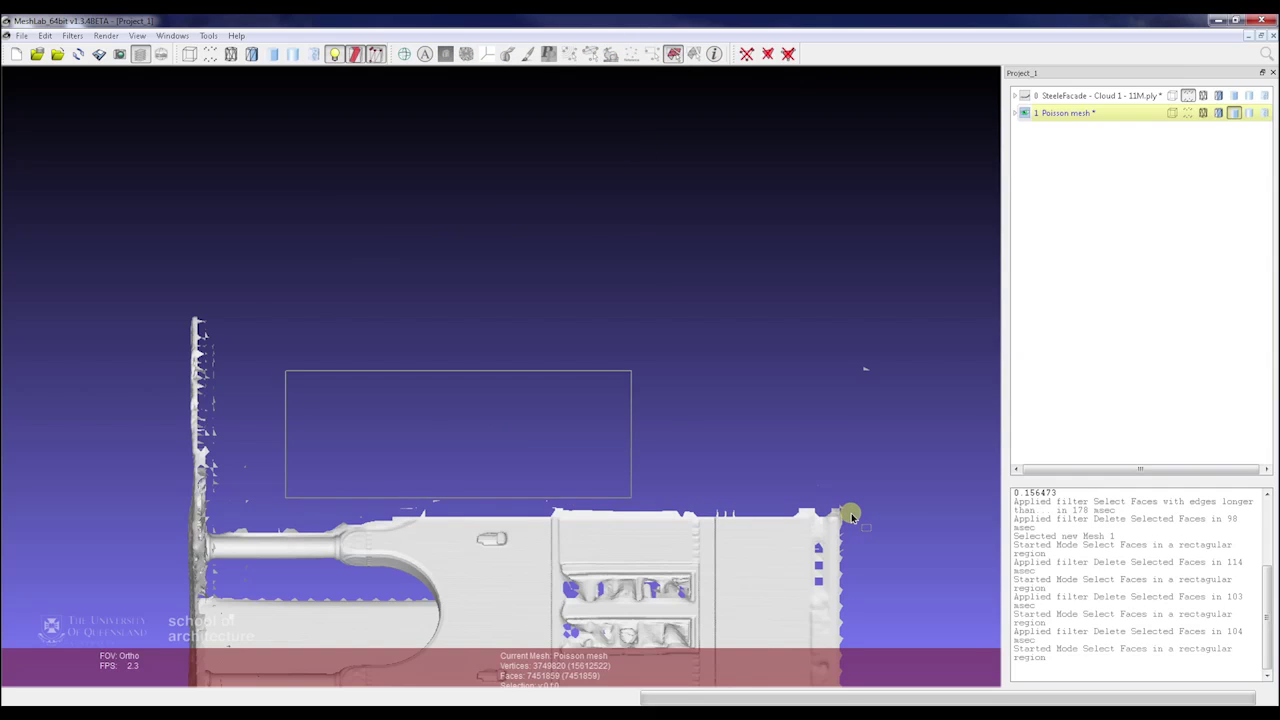
left_click_drag(850, 515, 879, 516)
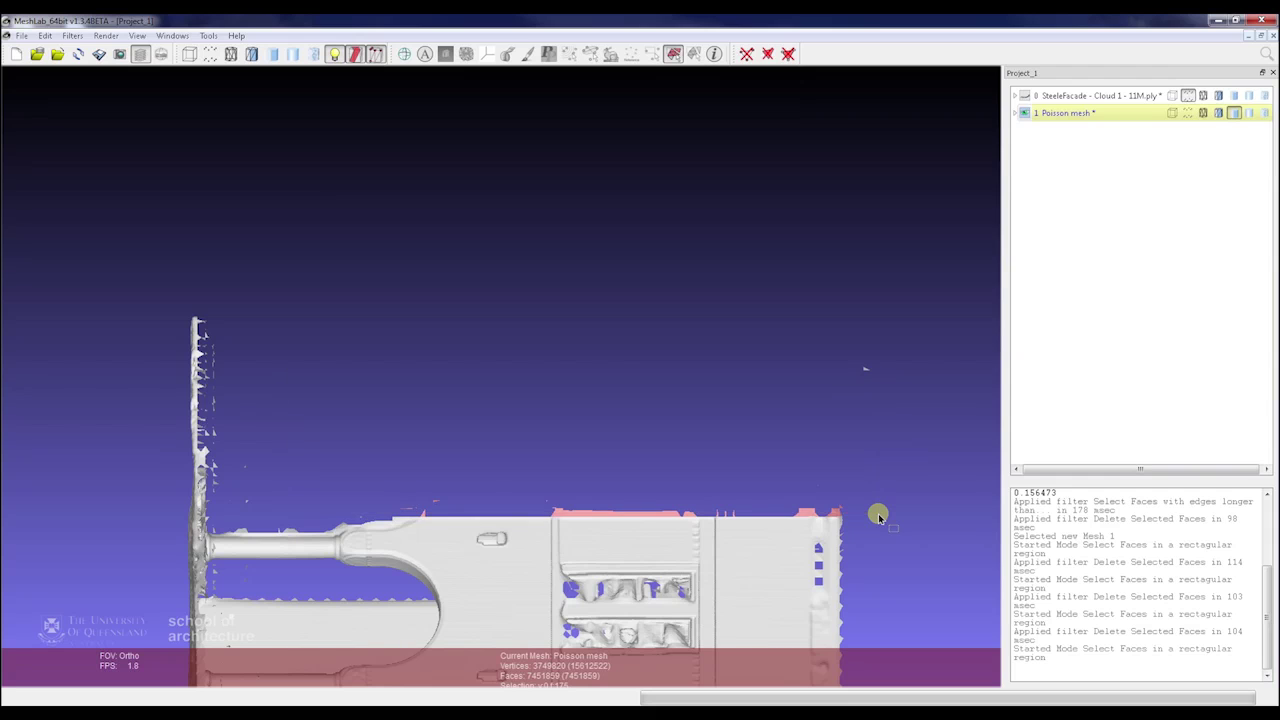
key("Delete")
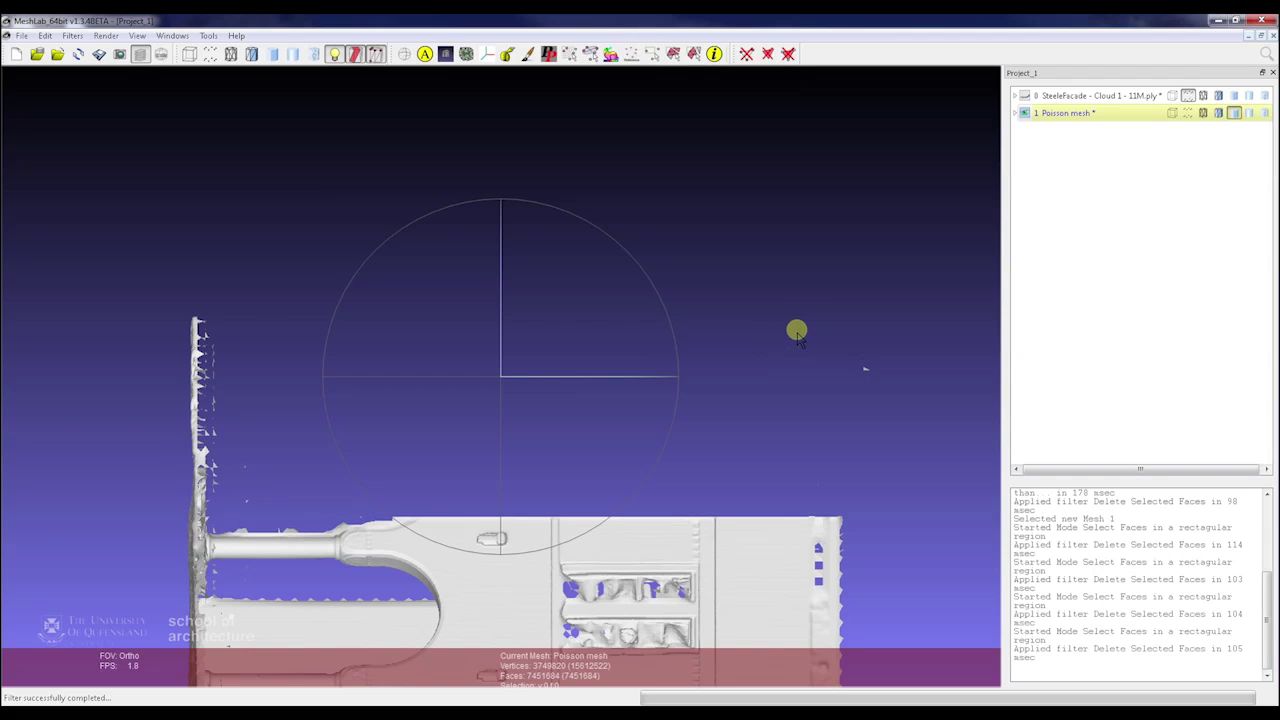
left_click_drag(796, 333, 837, 369)
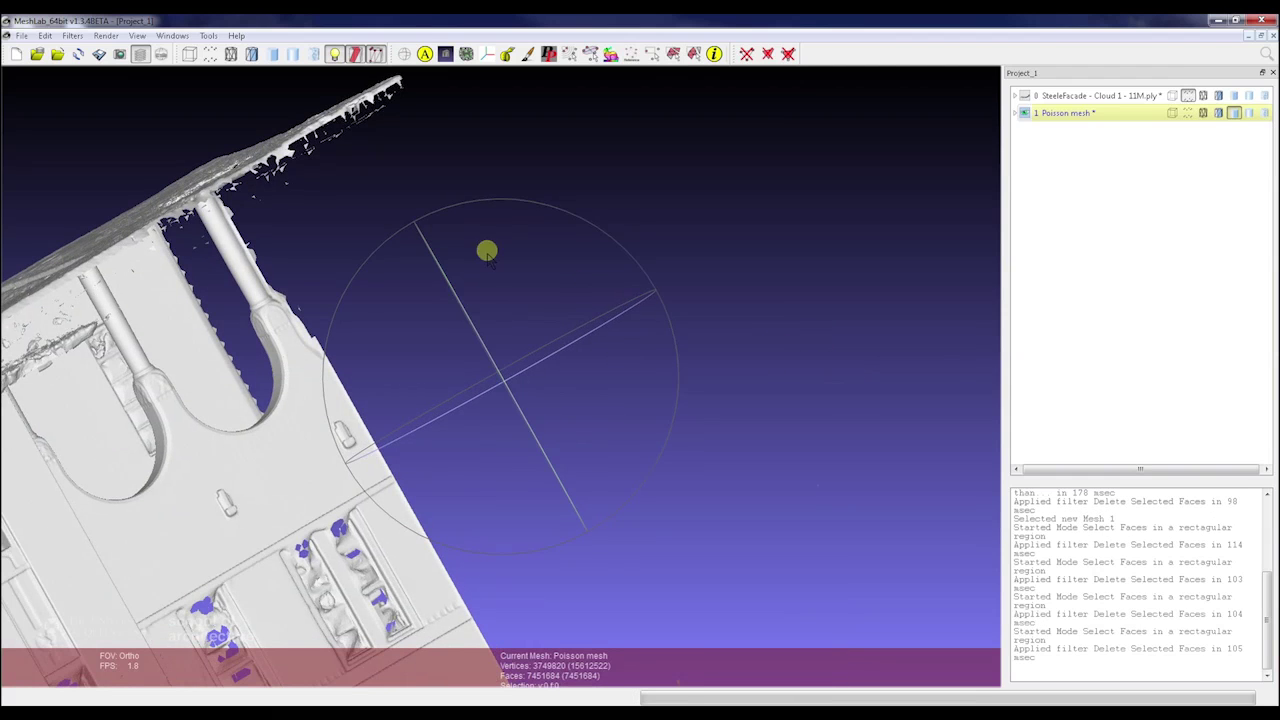
left_click(174, 37)
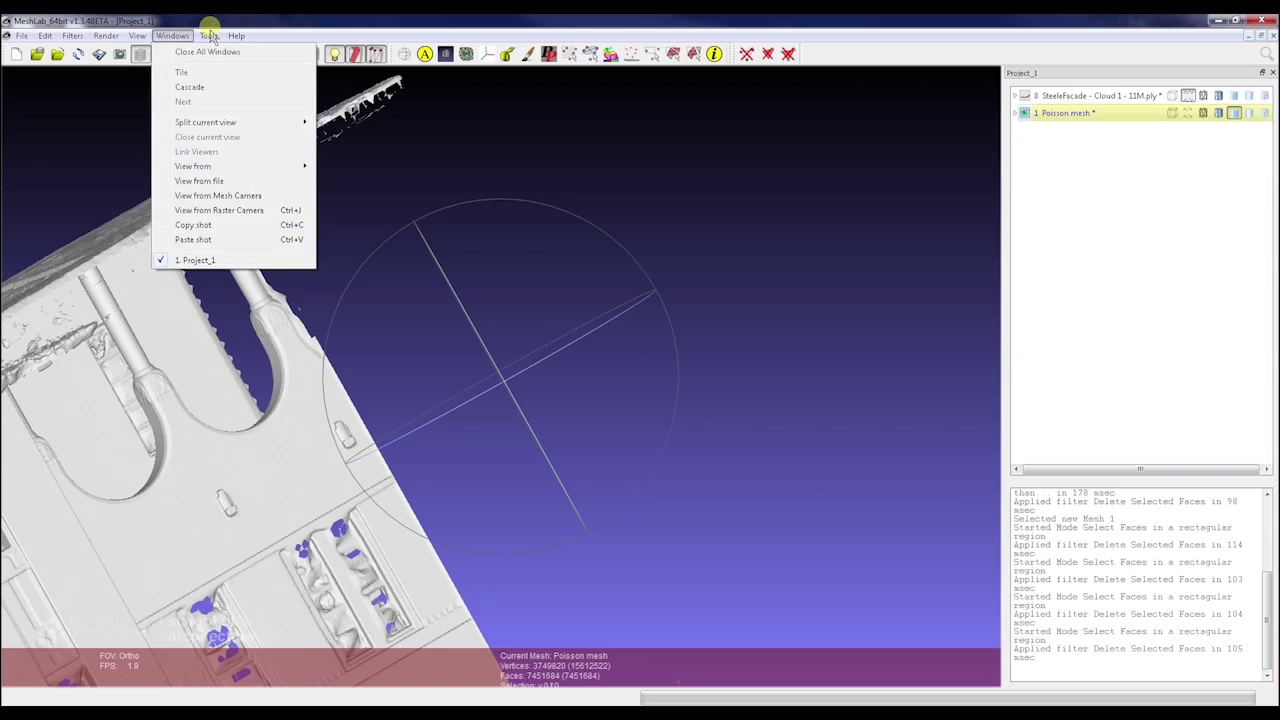
mouse_move(208, 38)
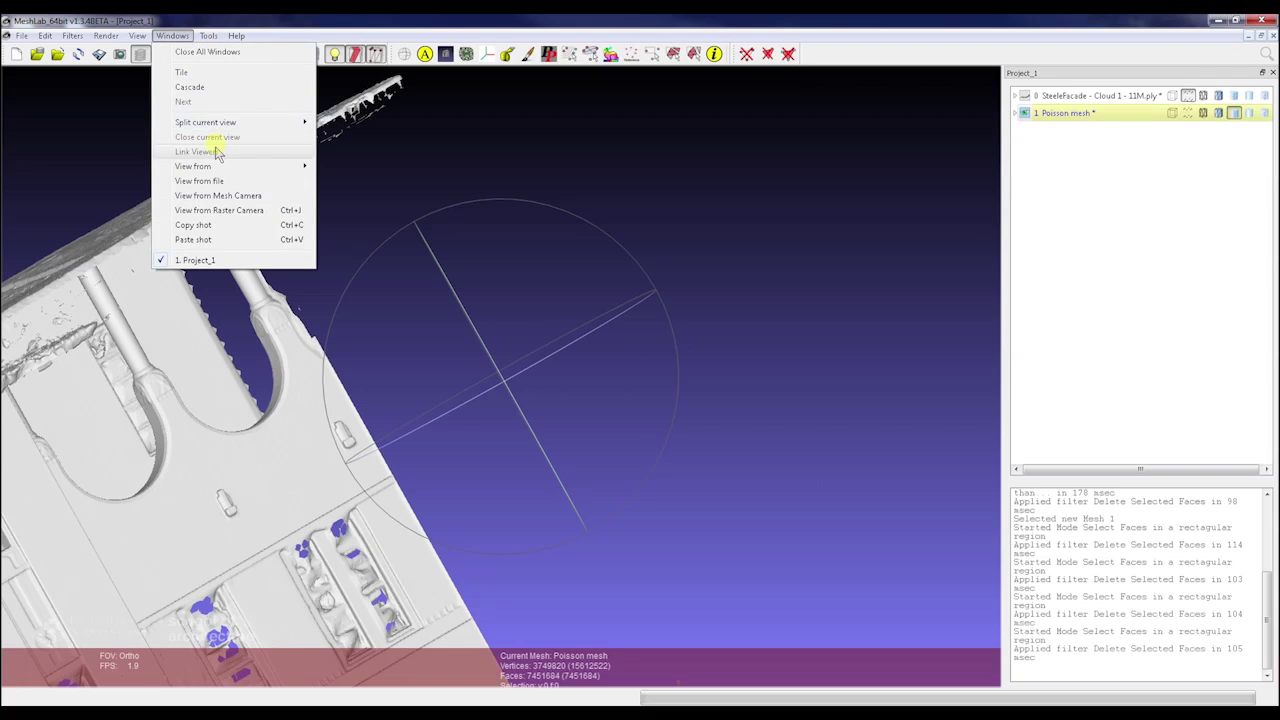
mouse_move(232, 168)
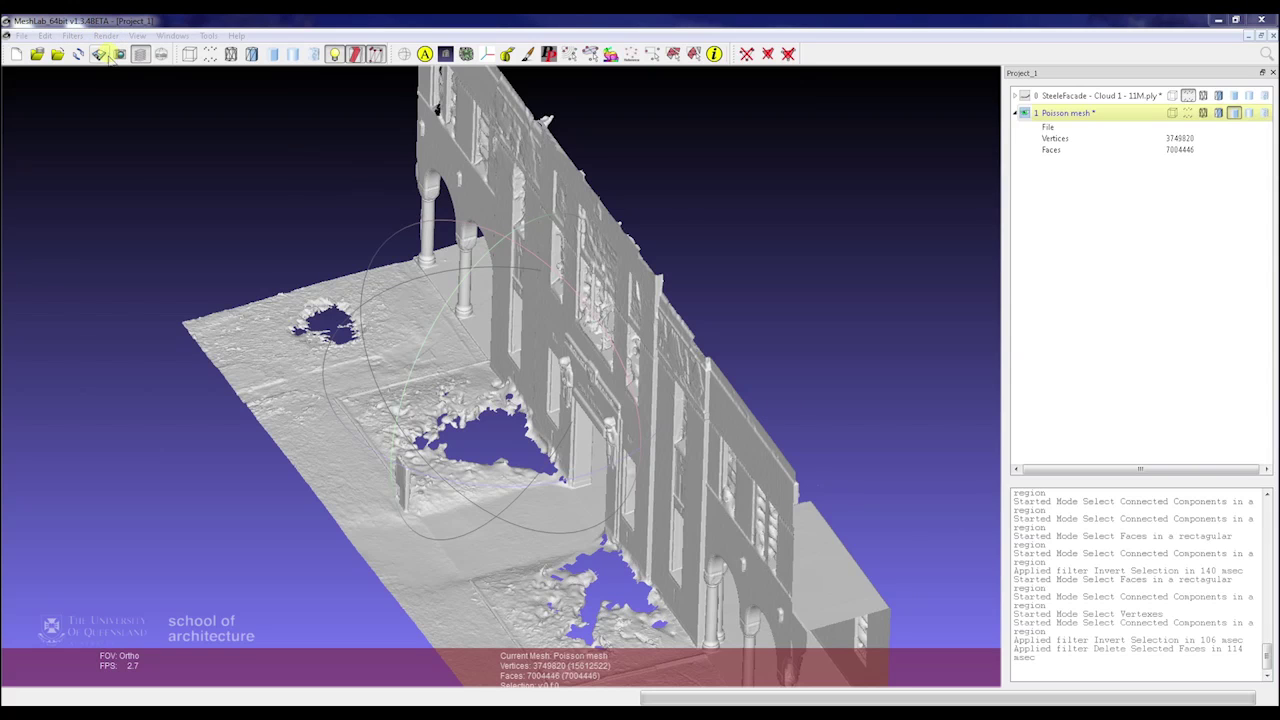
Step: Try to close the holes in the Poisson mesh with the Close Holes filter, selecting the newly created faces and preventing self-intersecting faces
left_click(100, 37)
left_click(220, 228)
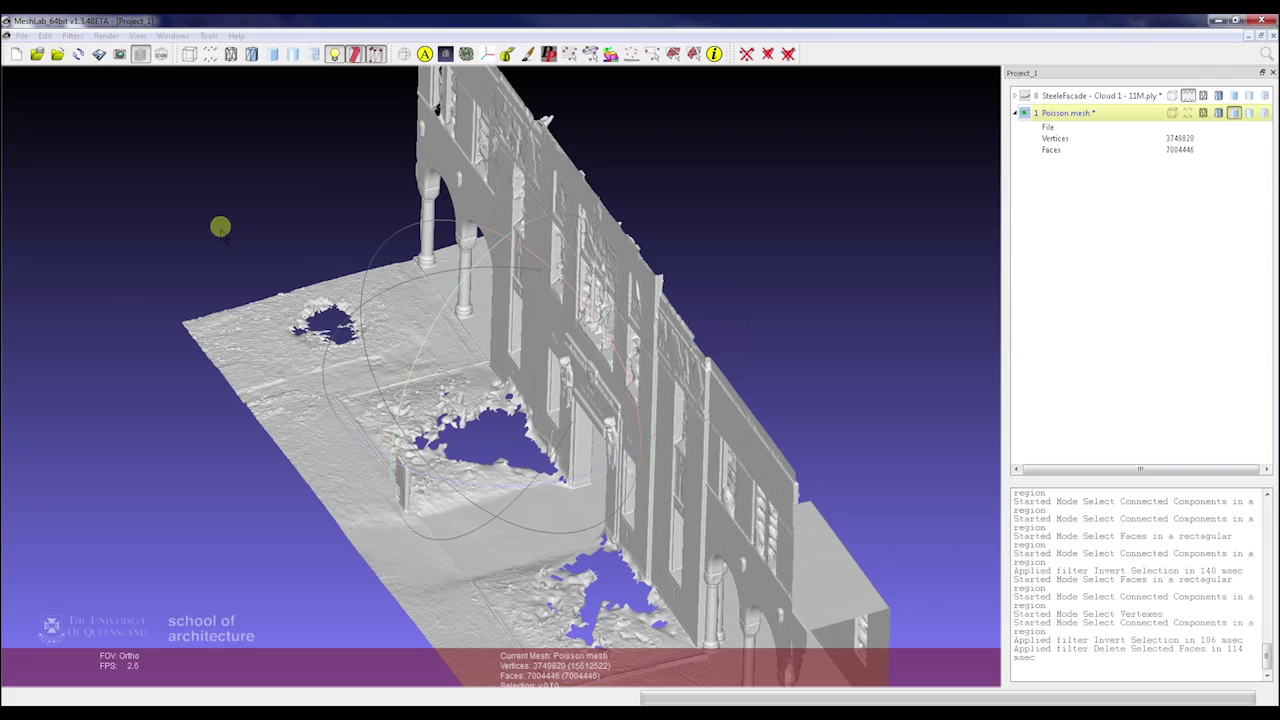
left_click(72, 35)
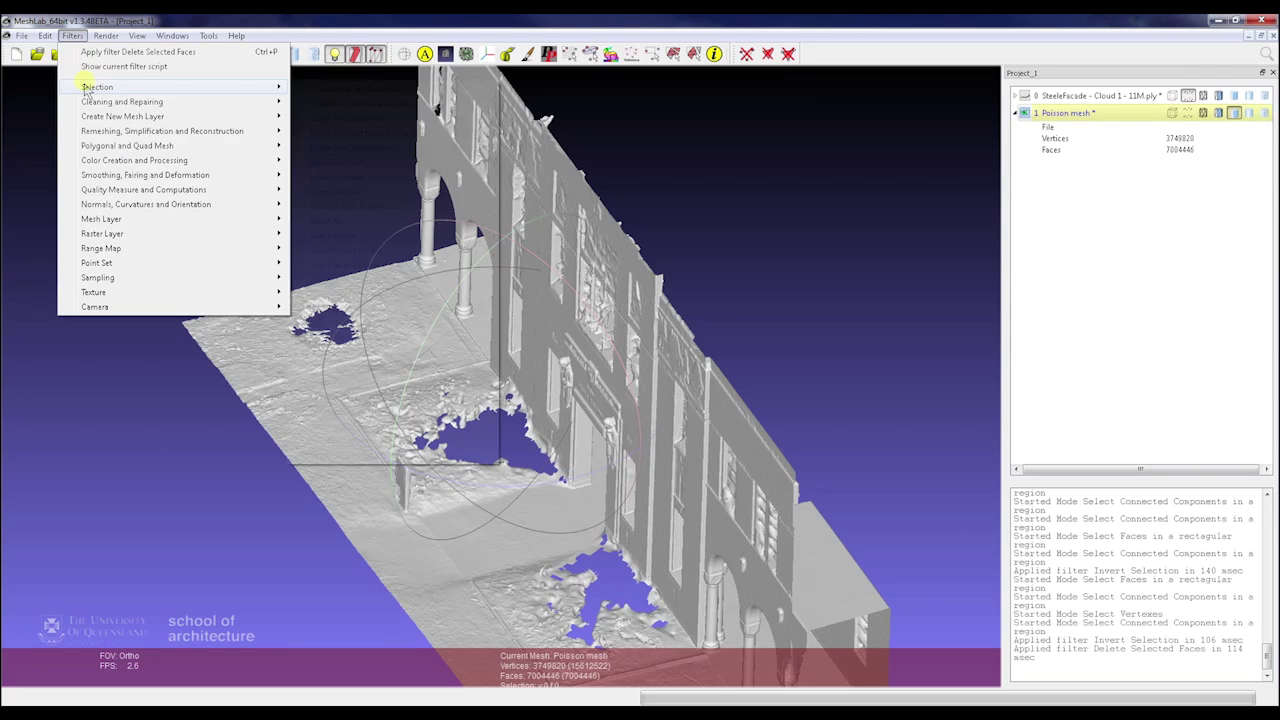
mouse_move(109, 133)
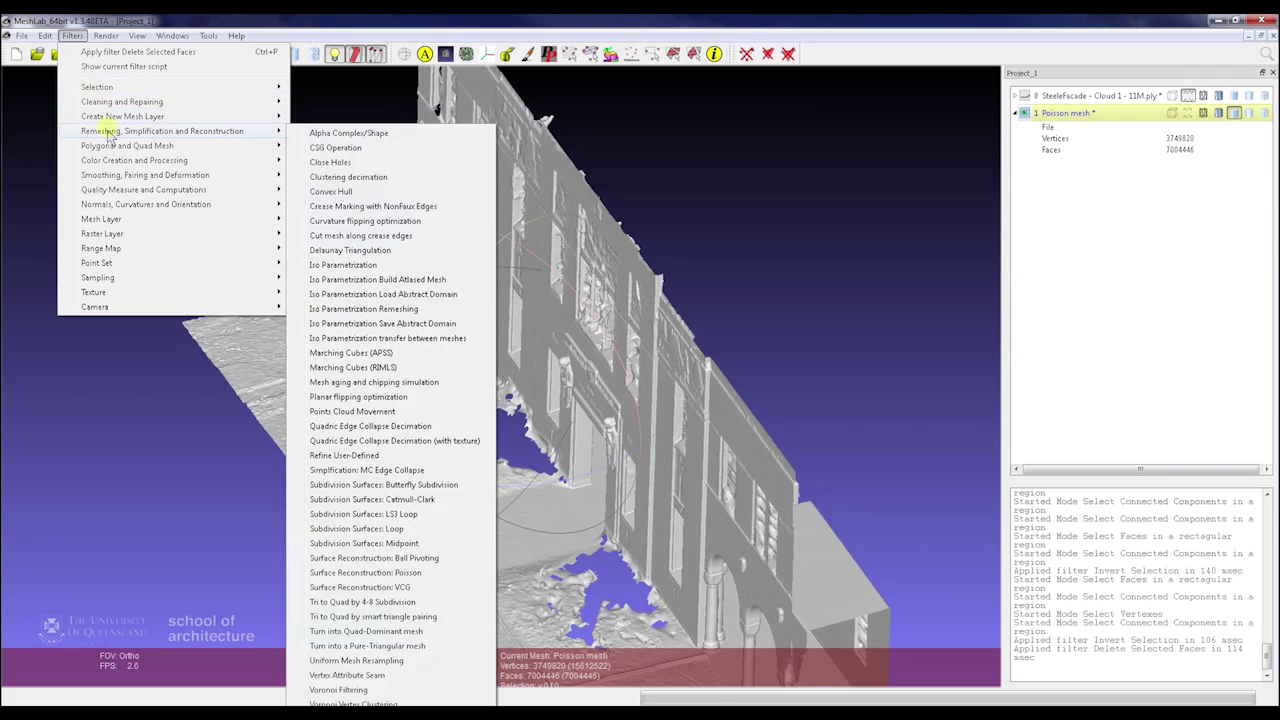
left_click(374, 164)
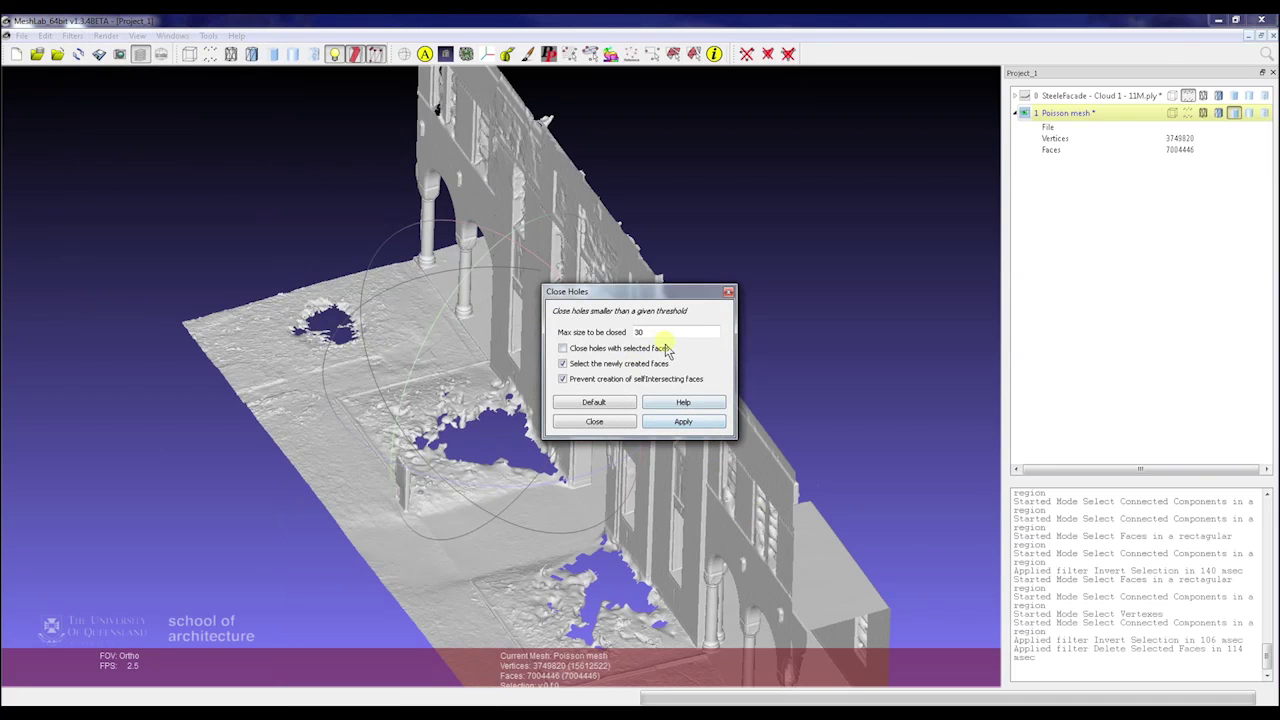
double_click(640, 331)
left_click(677, 424)
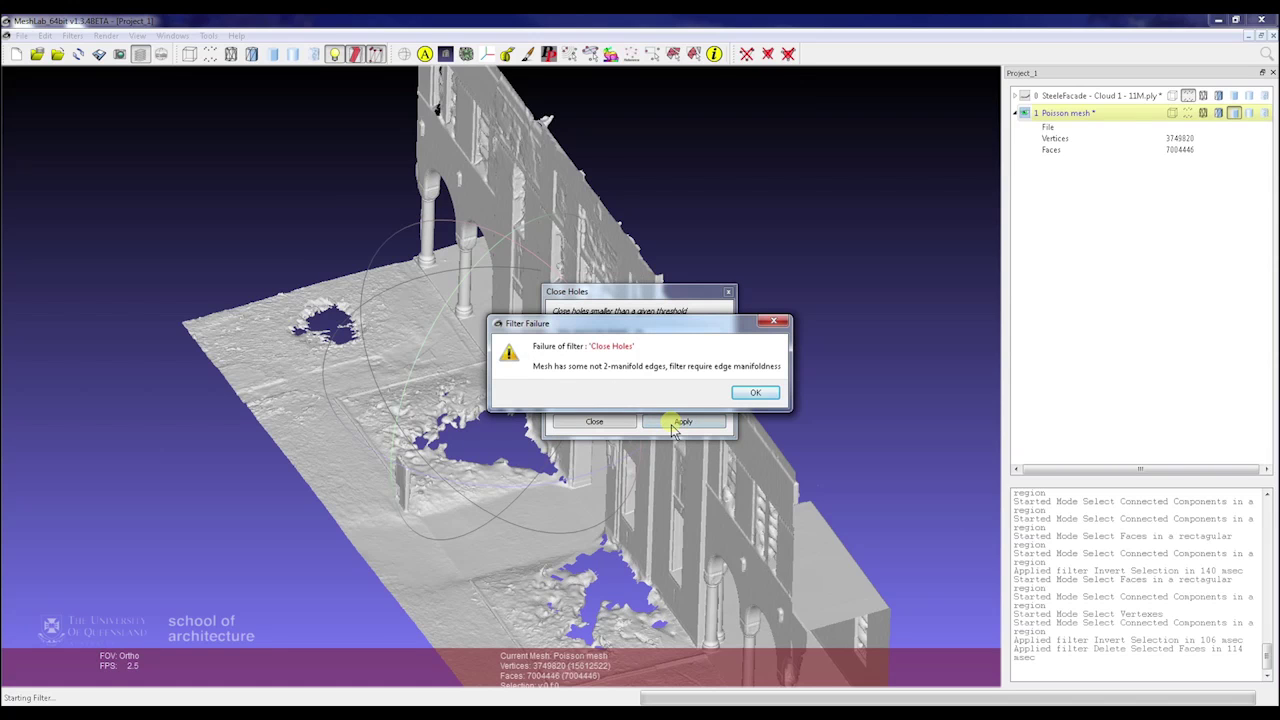
left_click(755, 393)
left_click(624, 424)
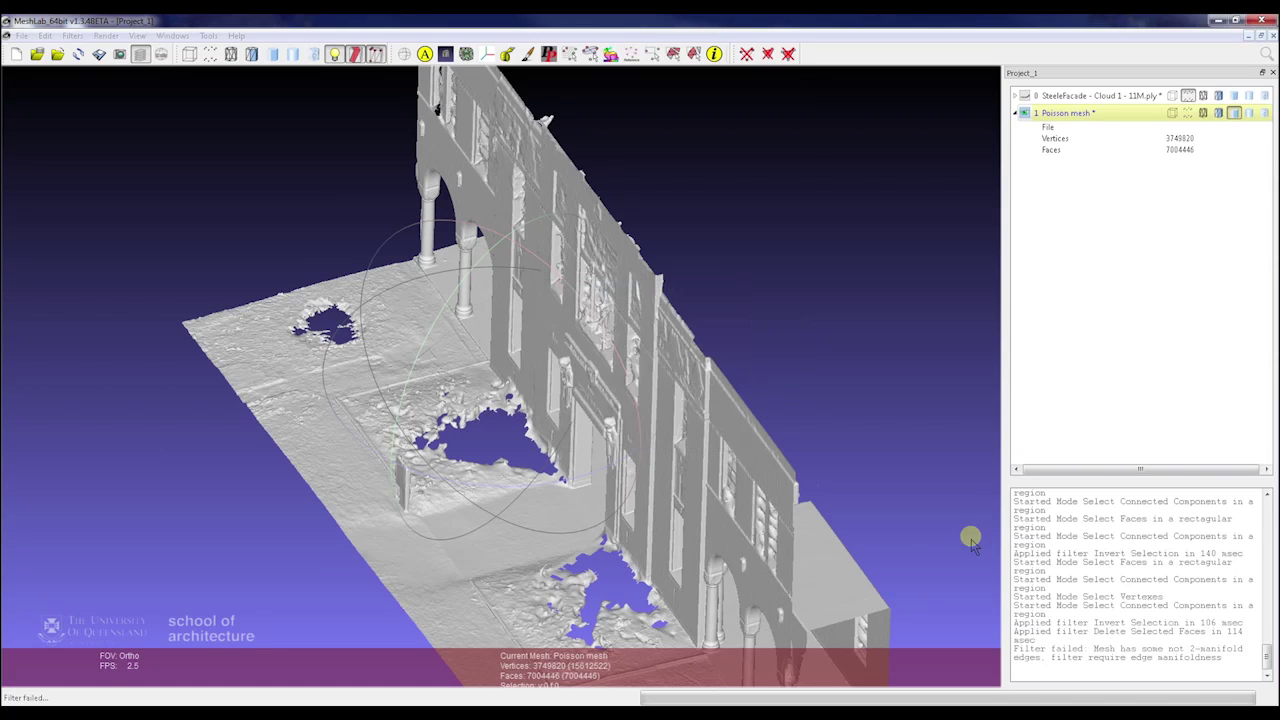
Step: Remove the faces on non-manifold edges from the Poisson mesh
left_click(72, 36)
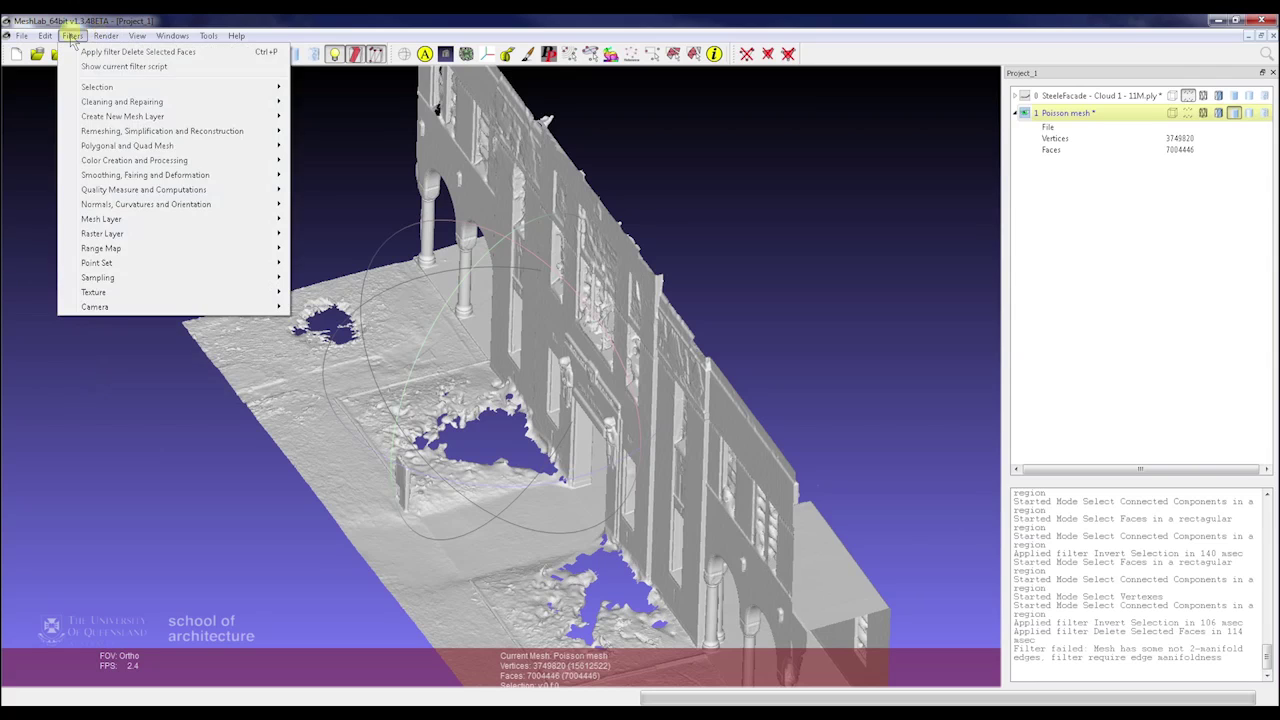
mouse_move(115, 106)
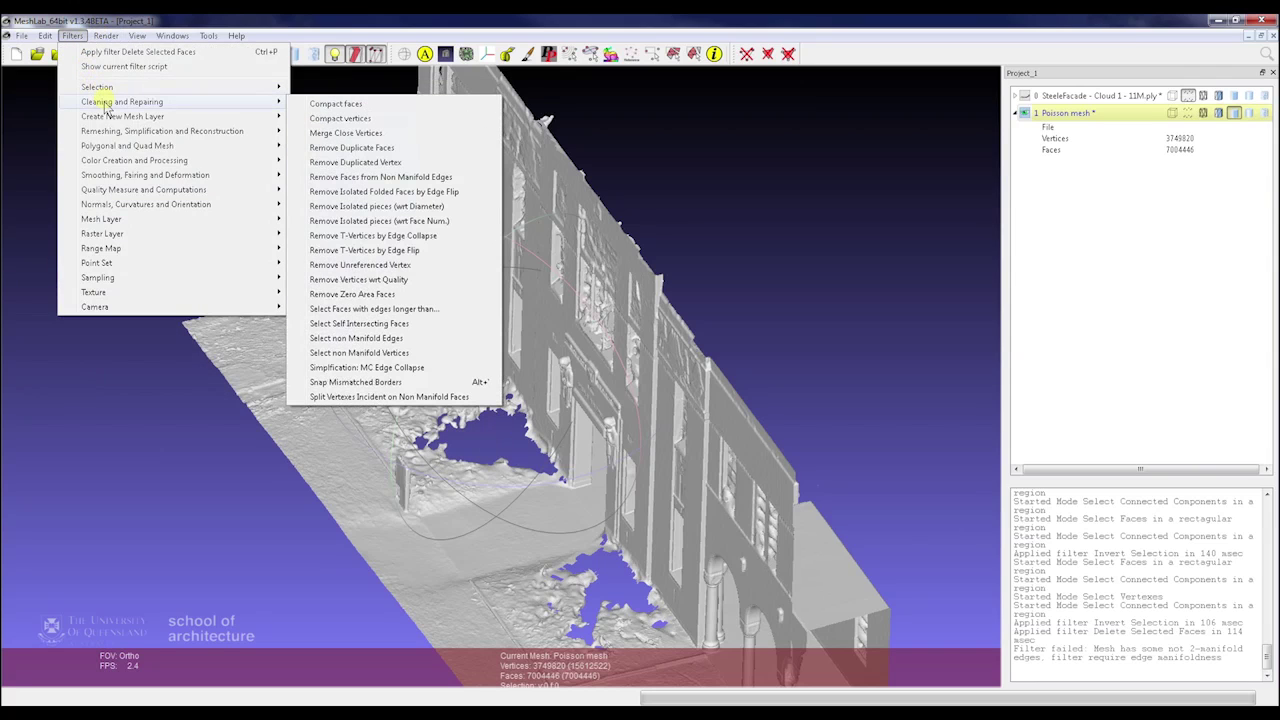
left_click(380, 177)
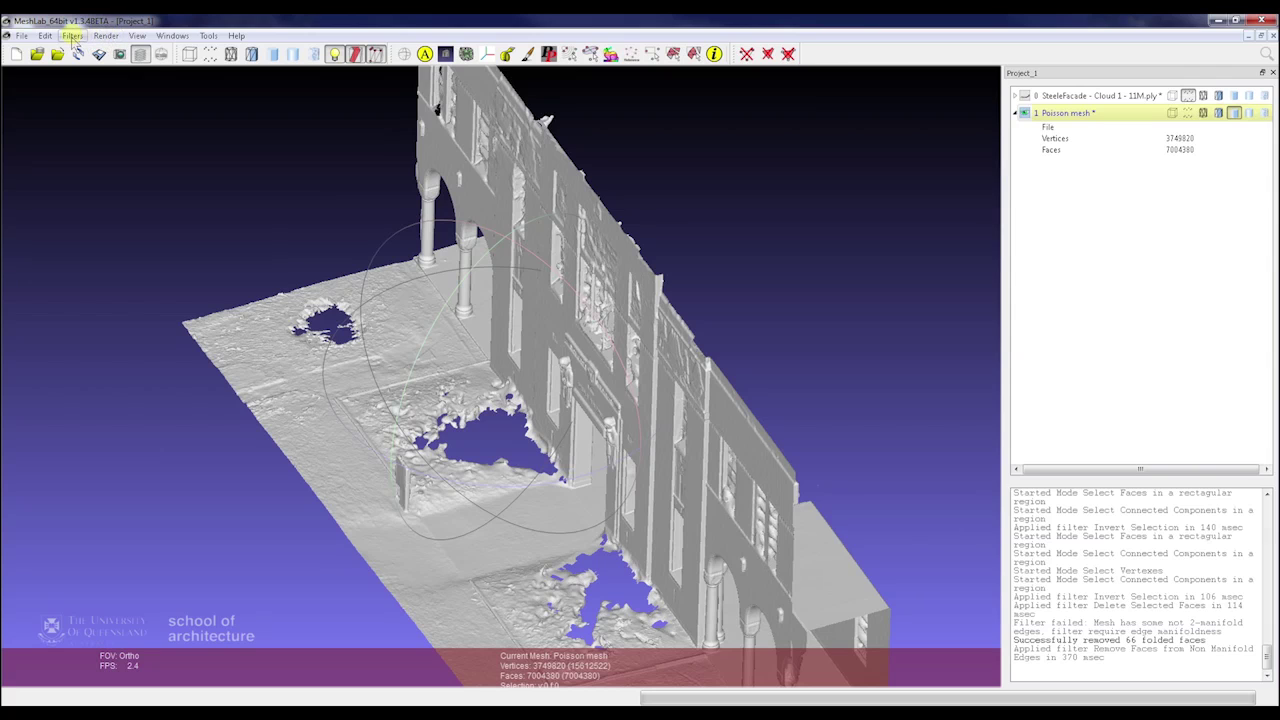
Step: Select the Poisson mesh's non-manifold vertices and delete the selection
left_click(104, 37)
mouse_move(76, 40)
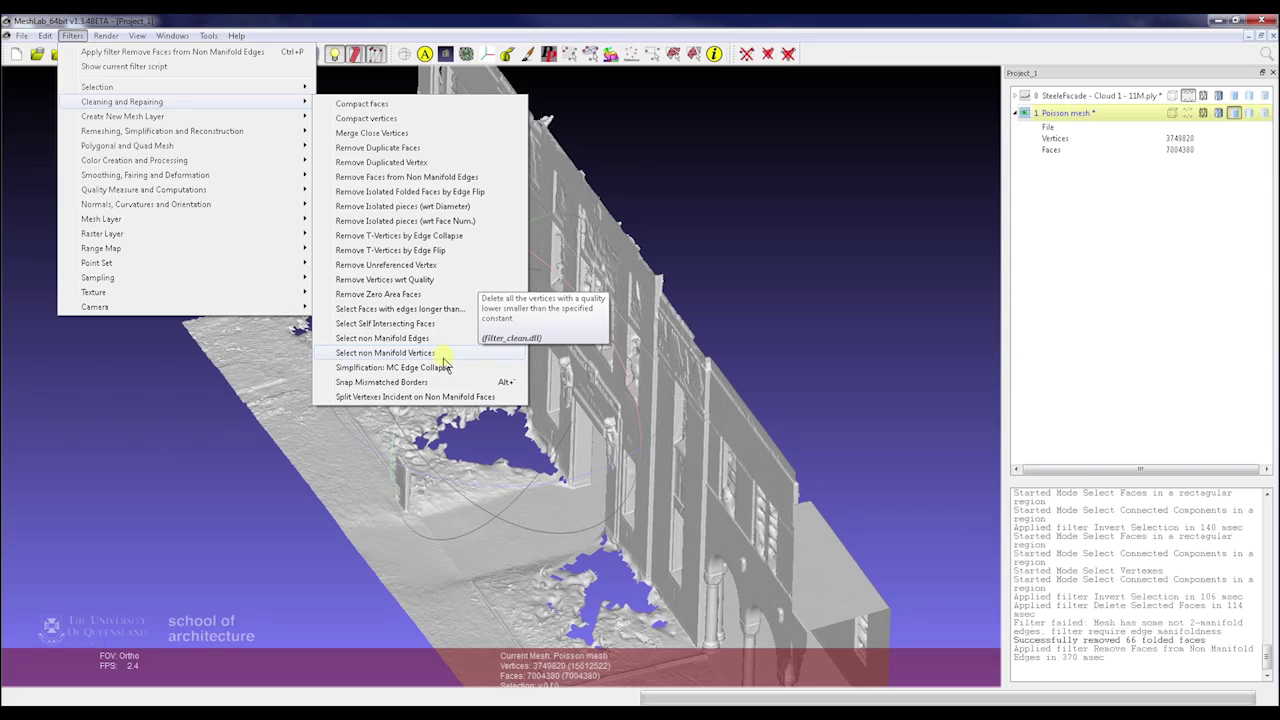
left_click(443, 353)
key("Delete")
Step: Close the mesh's holes up to size 30, selecting the newly created faces and preventing self-intersecting faces
left_click(72, 35)
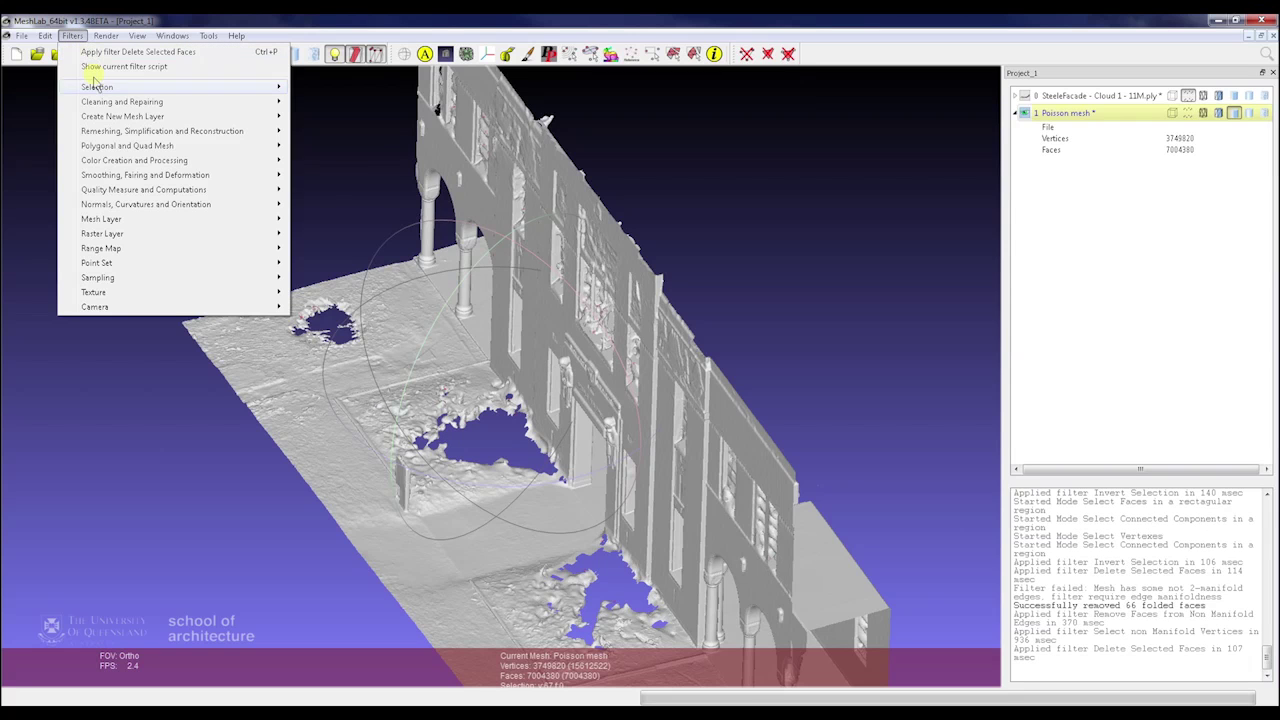
mouse_move(140, 145)
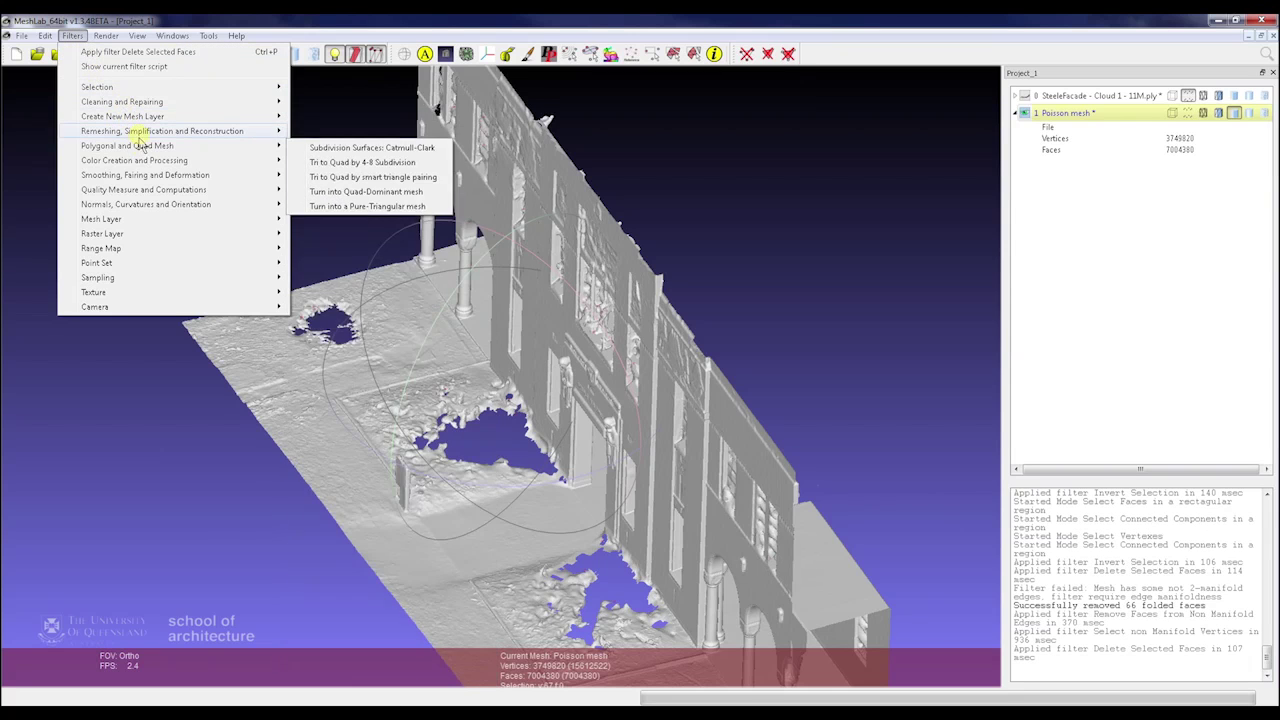
left_click(372, 165)
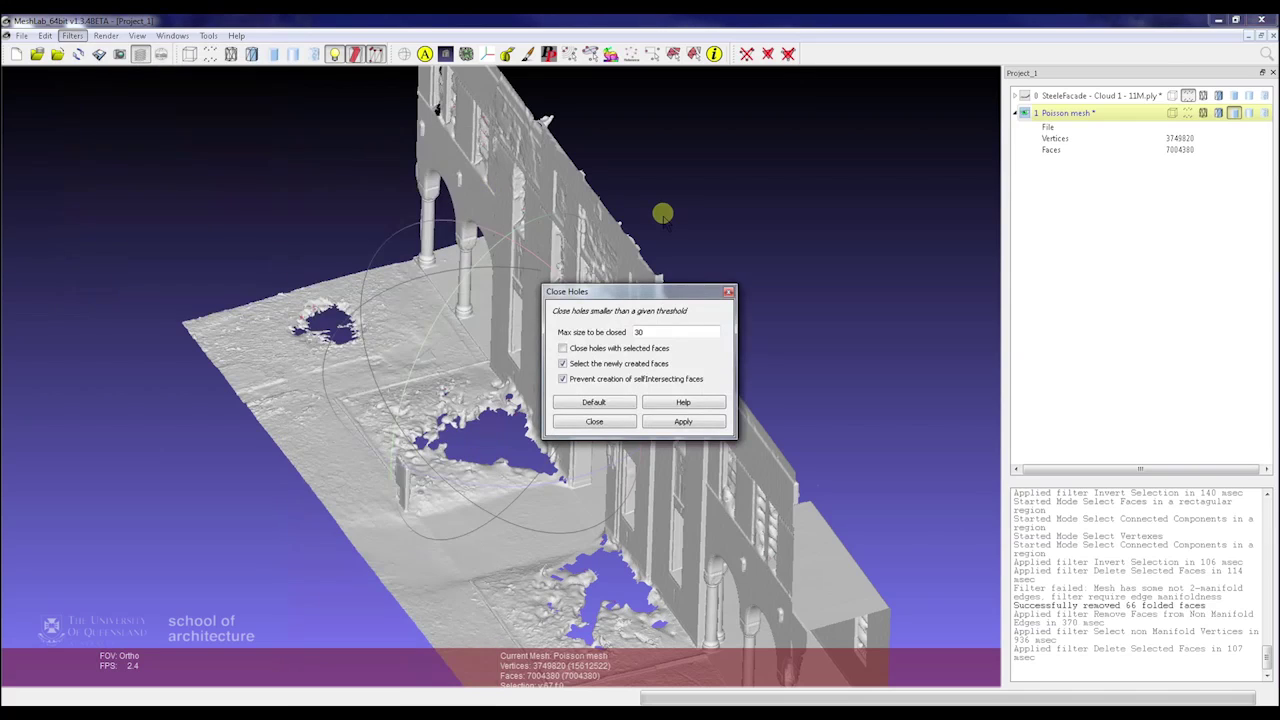
left_click(694, 424)
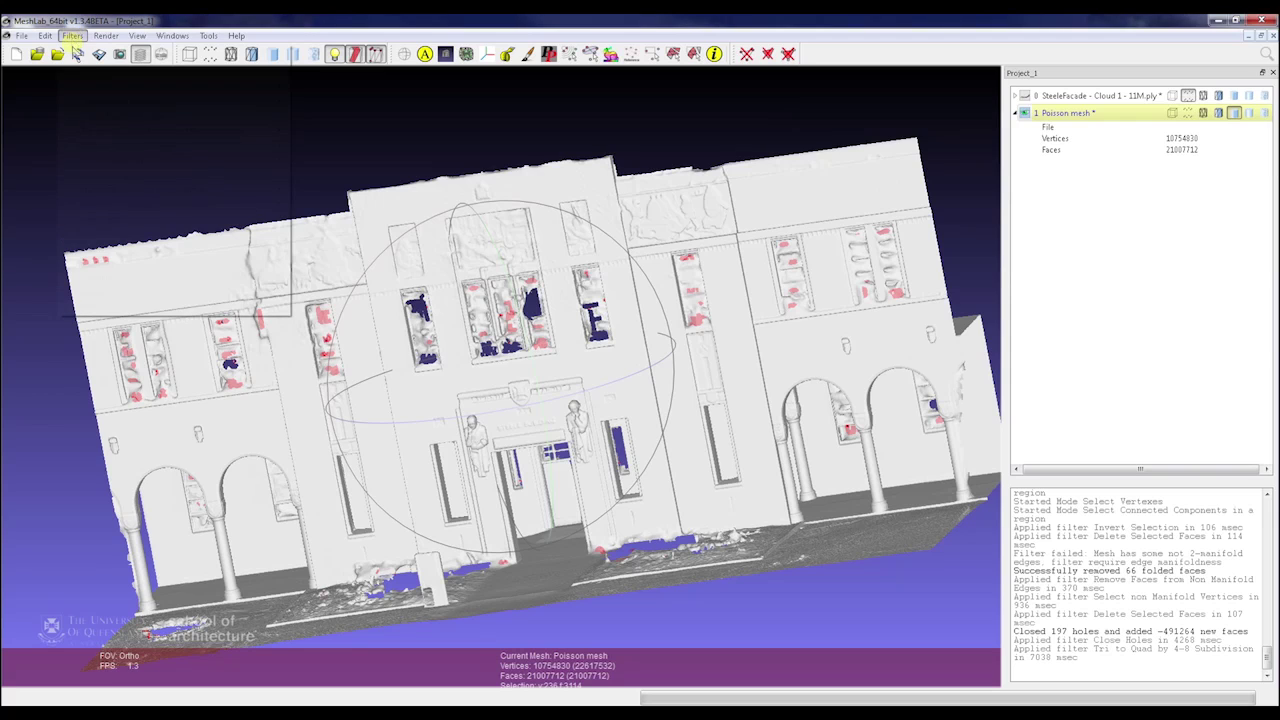
Step: Open the Close Holes filter again and its maximum hole size for editing
left_click(72, 35)
mouse_move(150, 146)
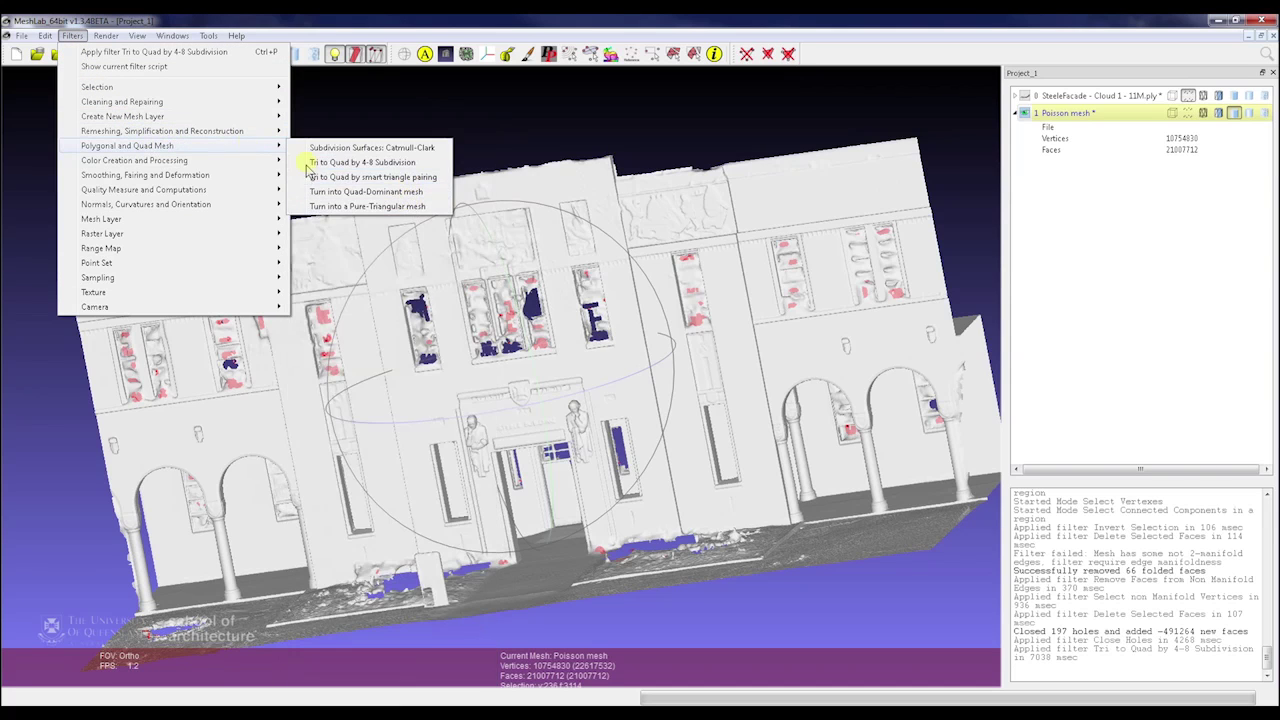
mouse_move(240, 134)
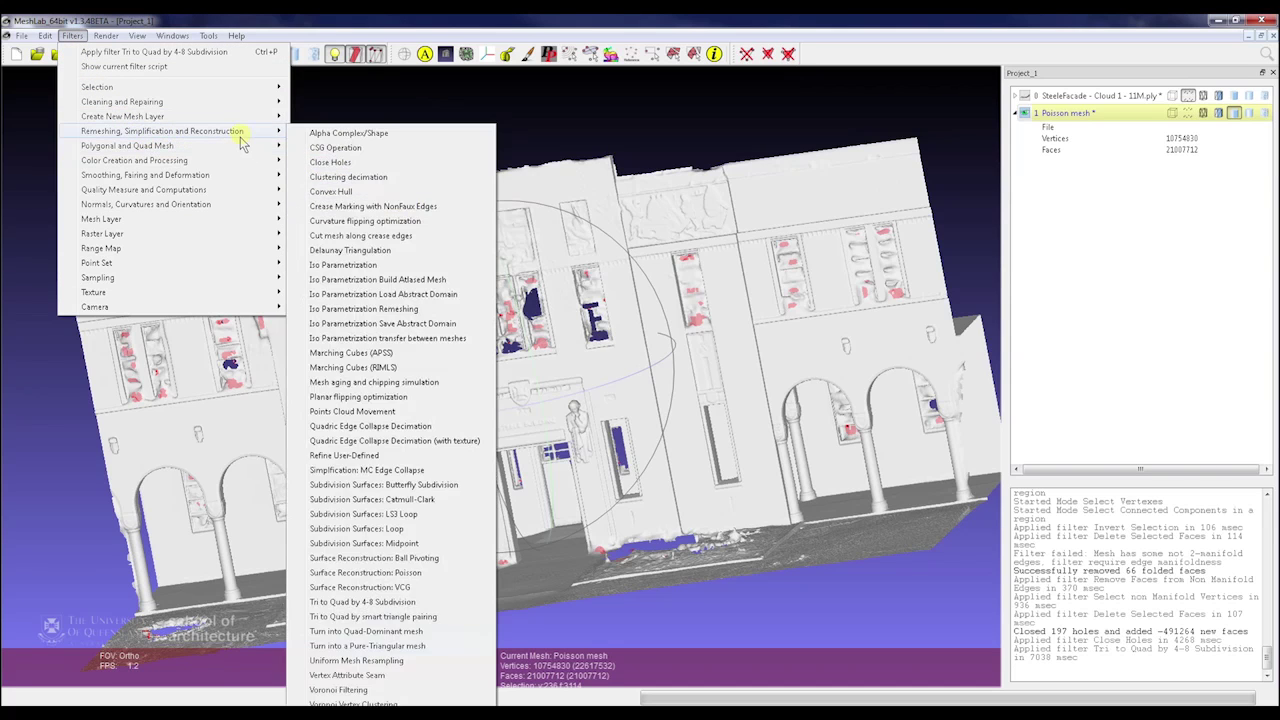
left_click(377, 163)
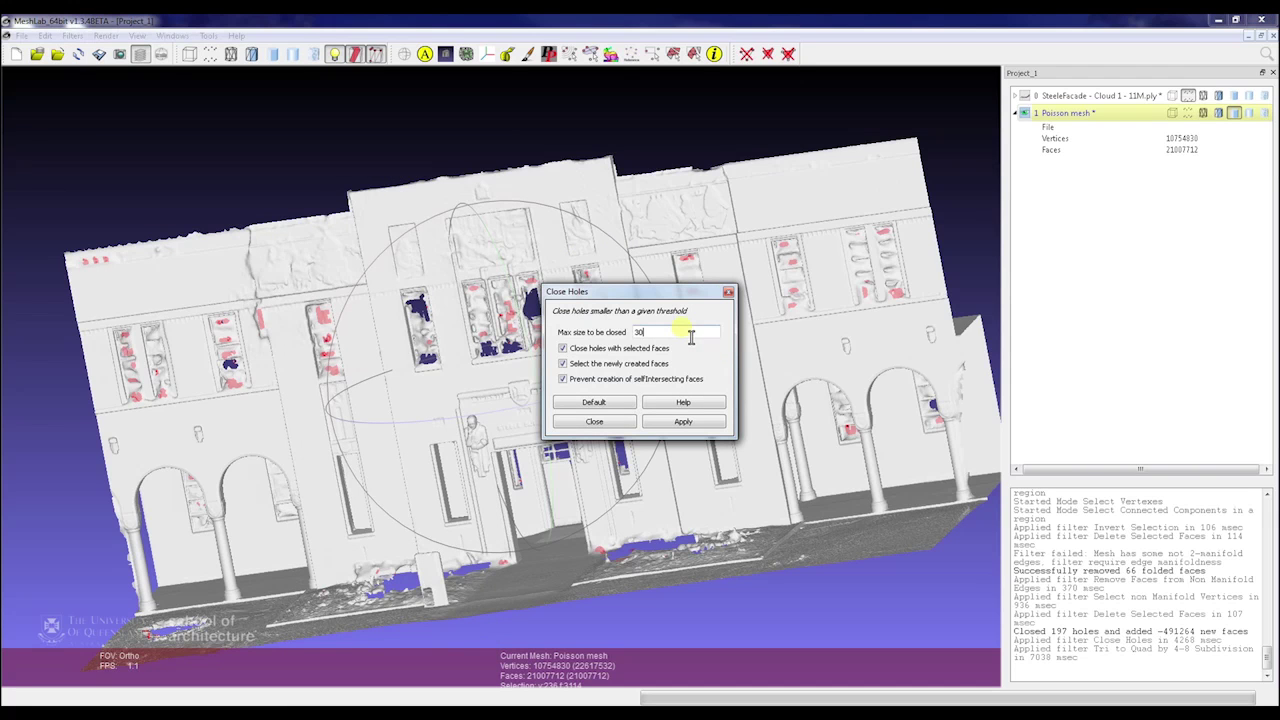
left_click_drag(686, 334, 492, 330)
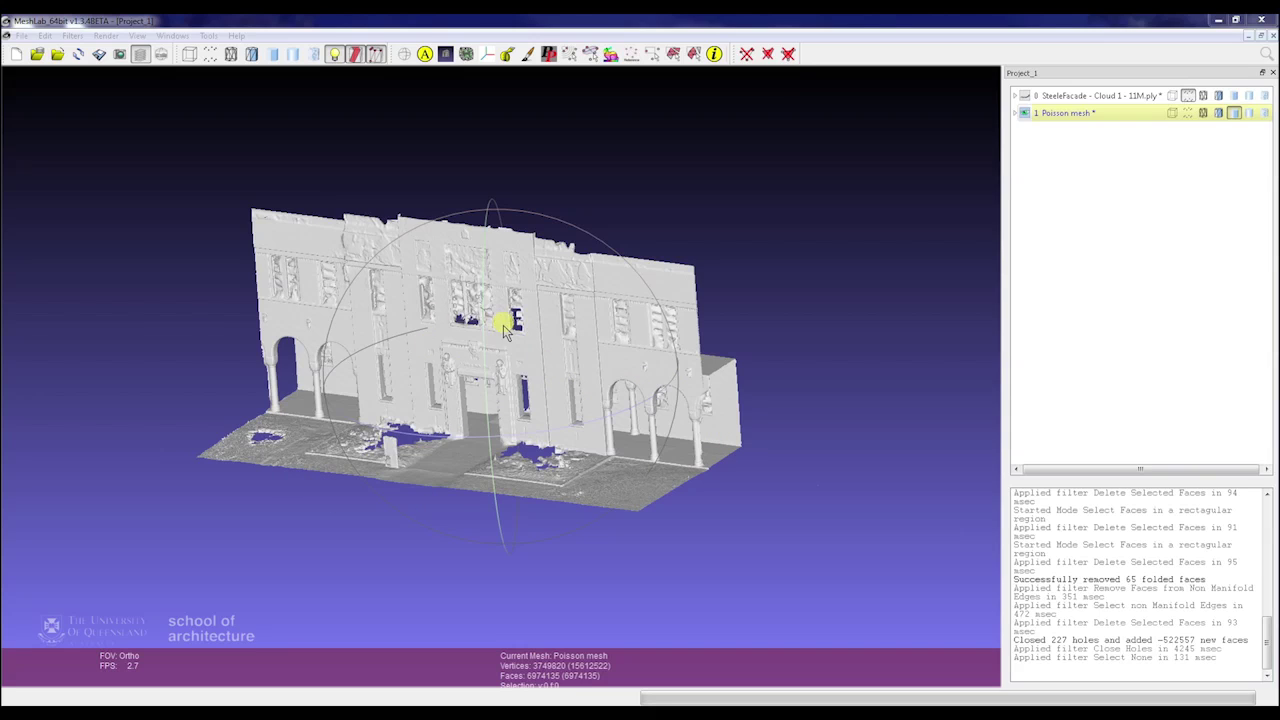
Step: Expand the Poisson mesh layer's details and read its vertex and face counts
left_click(64, 38)
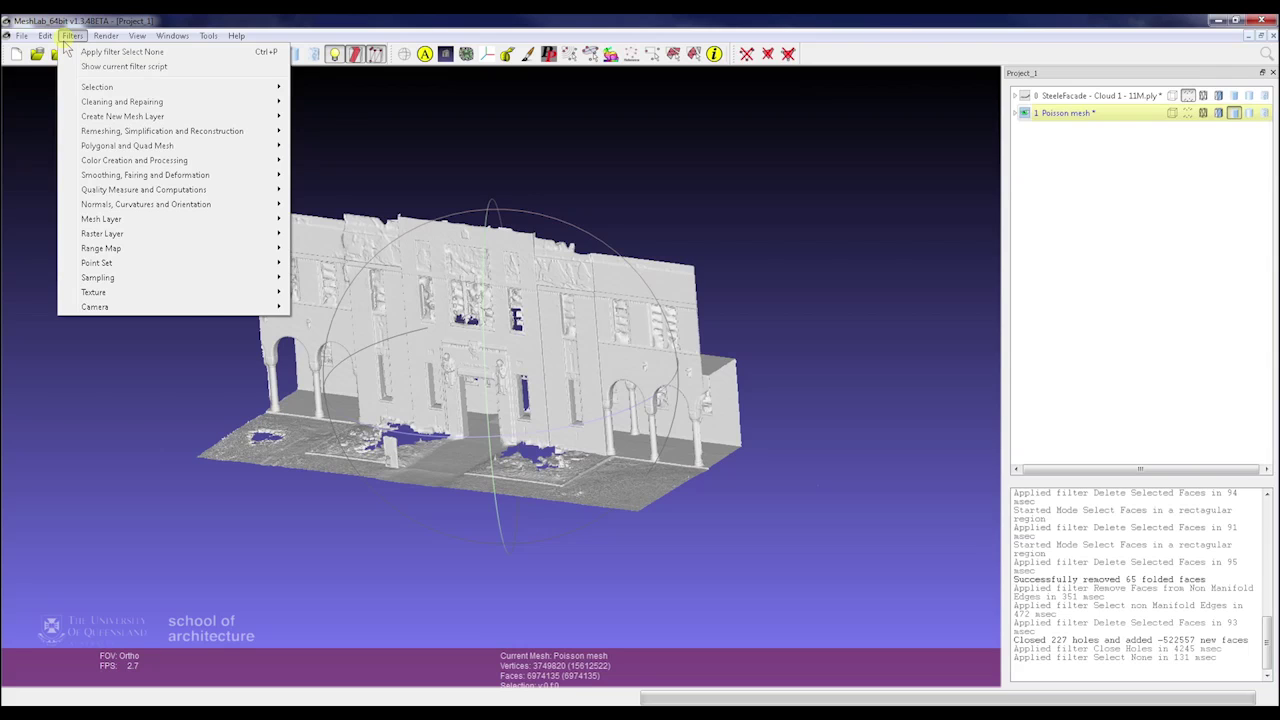
left_click(1017, 120)
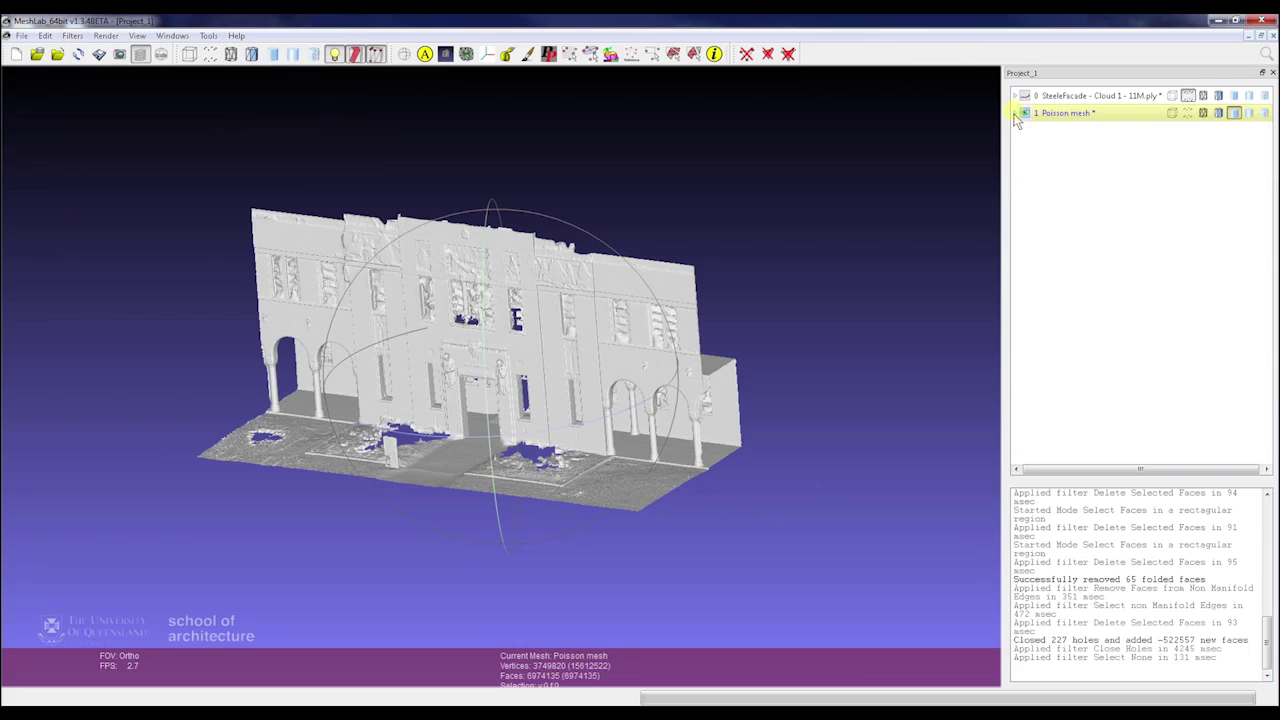
left_click(1015, 114)
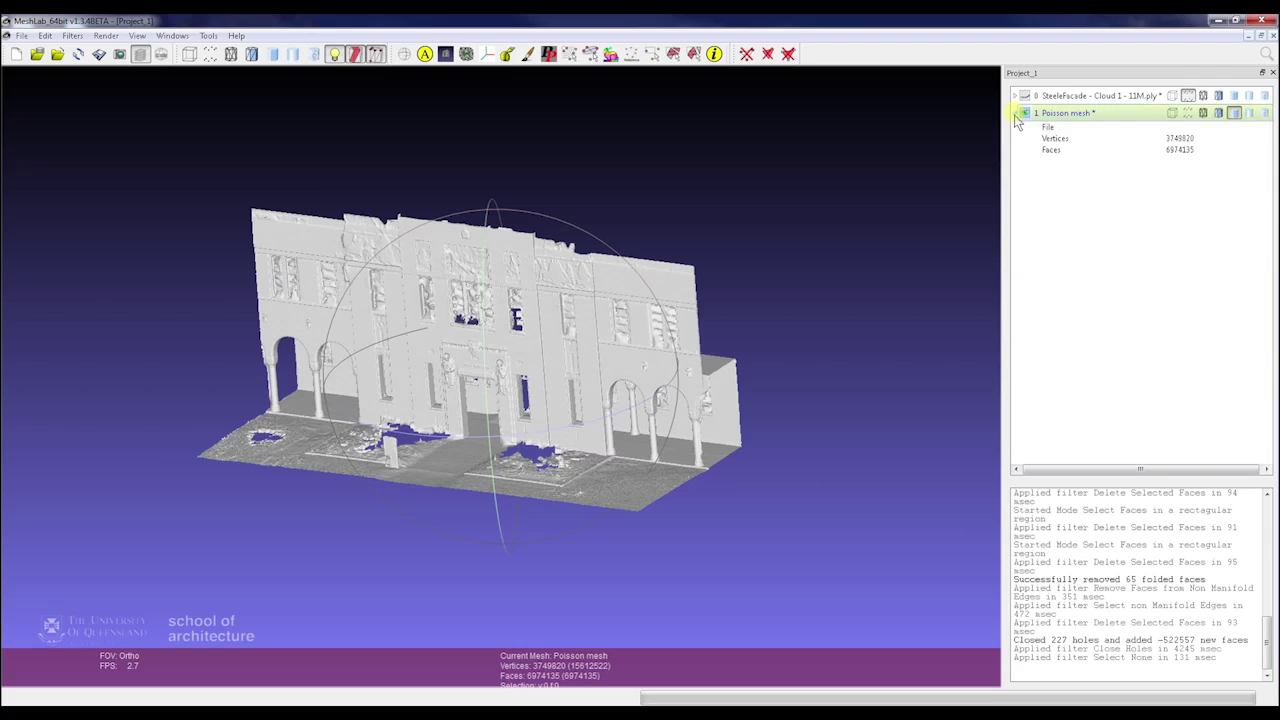
left_click(1078, 139)
left_click(1178, 152)
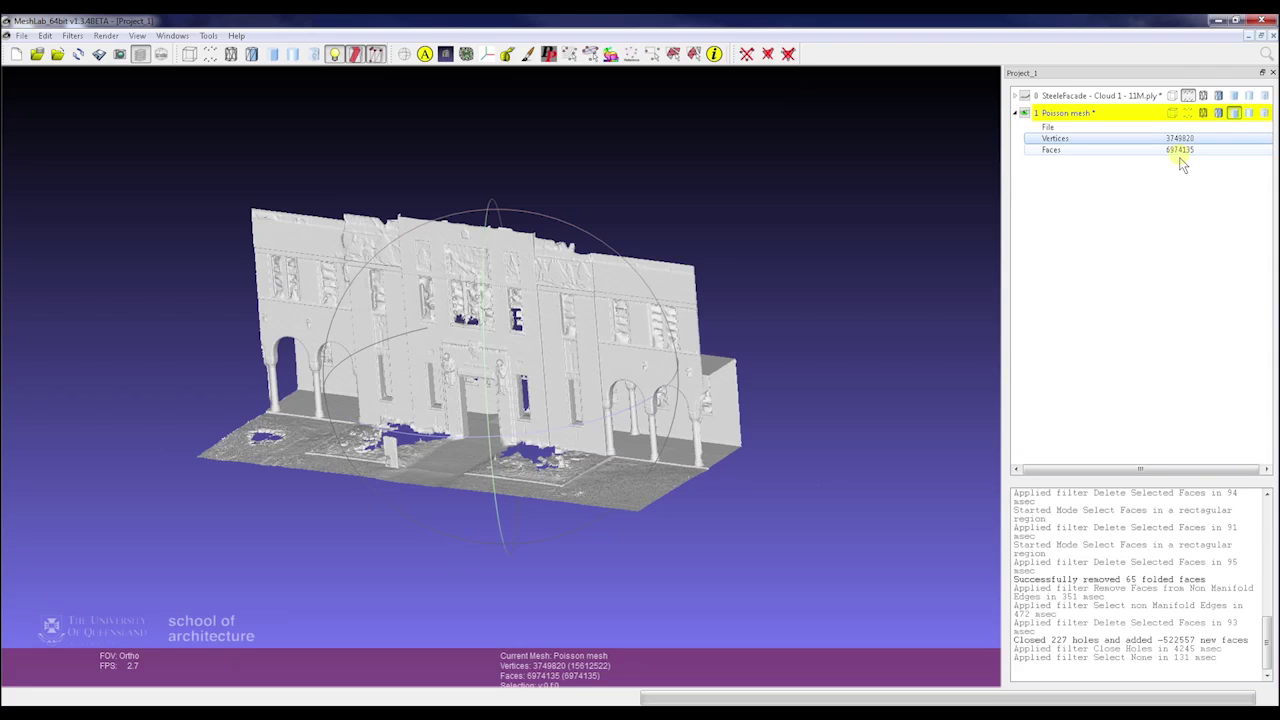
Step: Open Quadric Edge Collapse Decimation for the Poisson mesh and set its quality threshold to 0.4
left_click(72, 36)
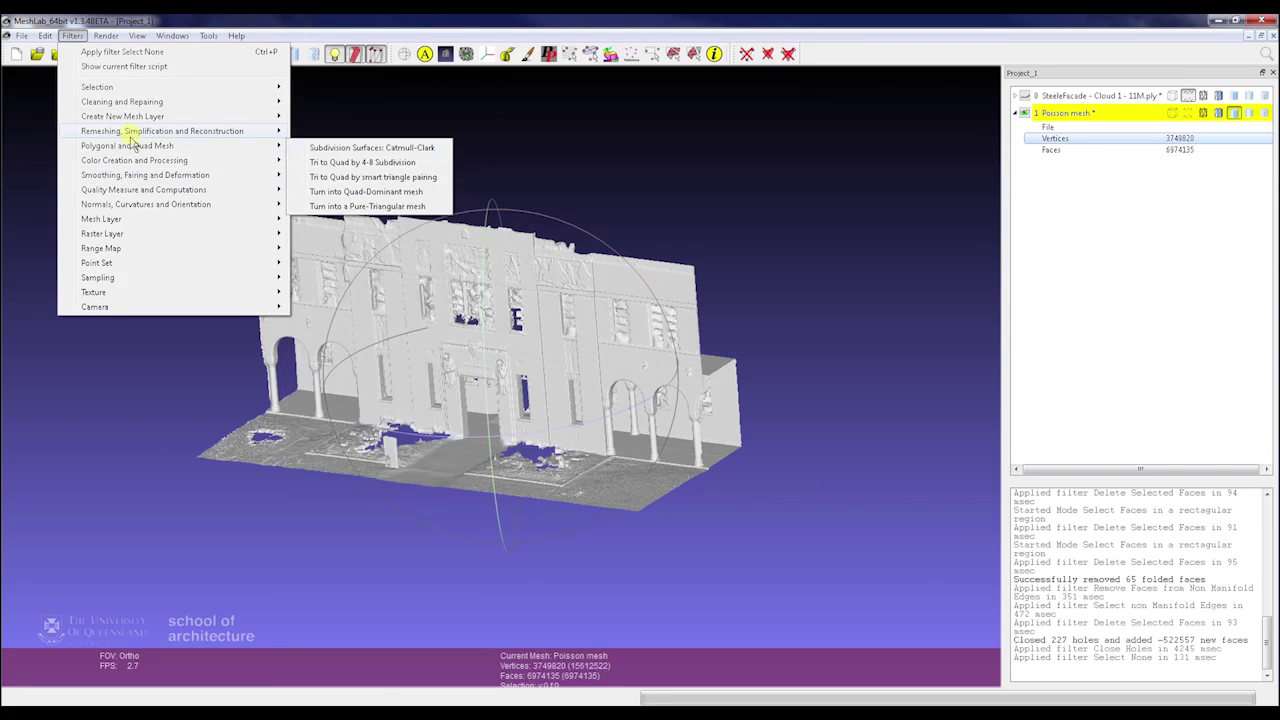
mouse_move(130, 134)
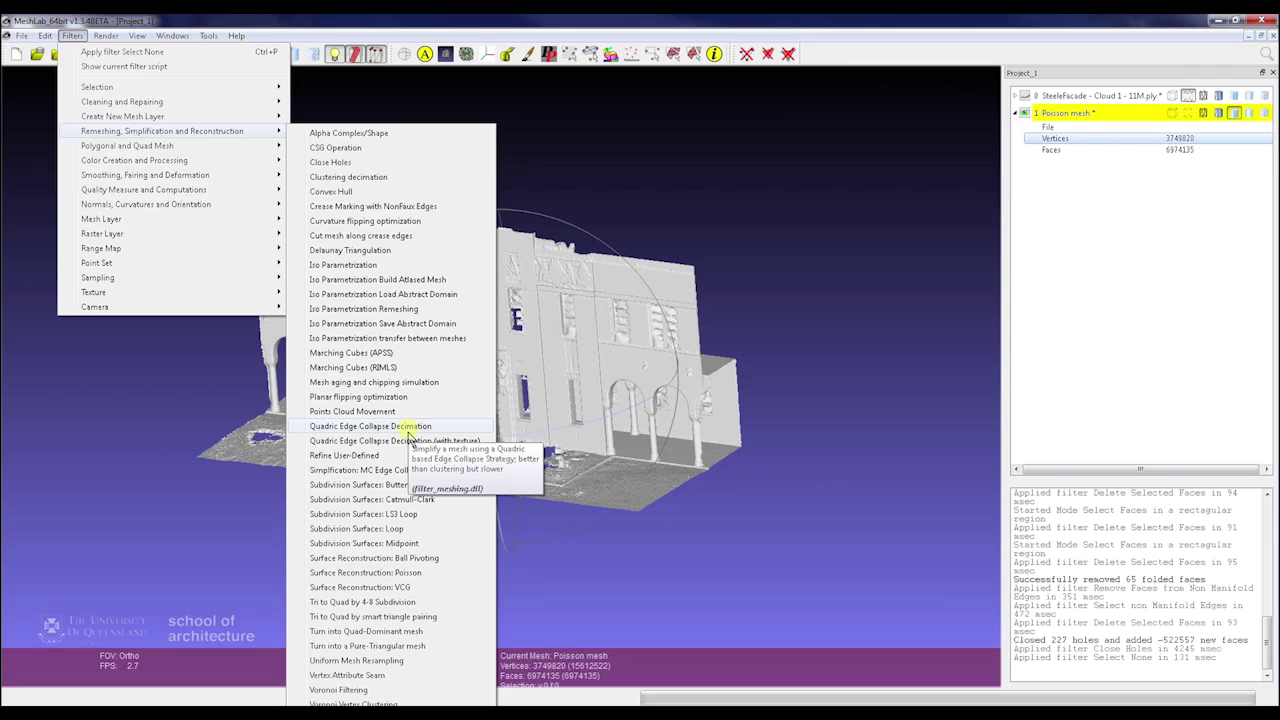
left_click(408, 430)
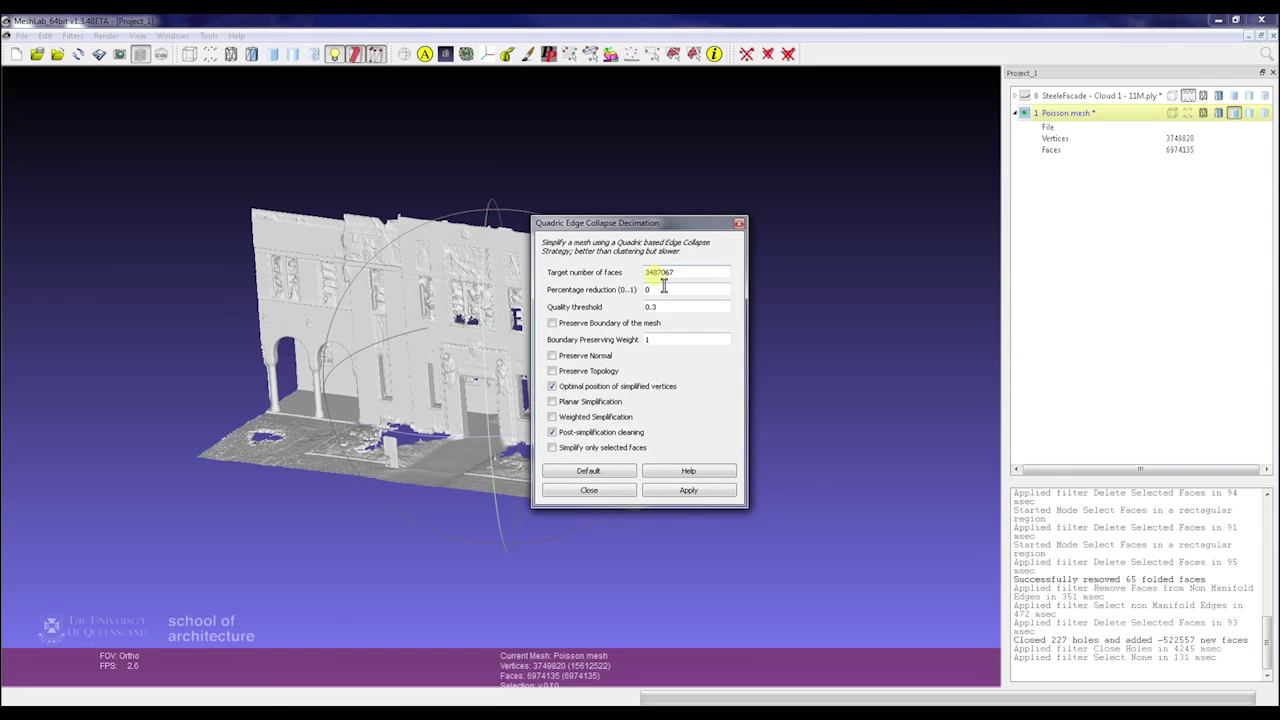
left_click_drag(714, 282, 619, 282)
left_click_drag(600, 228, 722, 210)
left_click(780, 291)
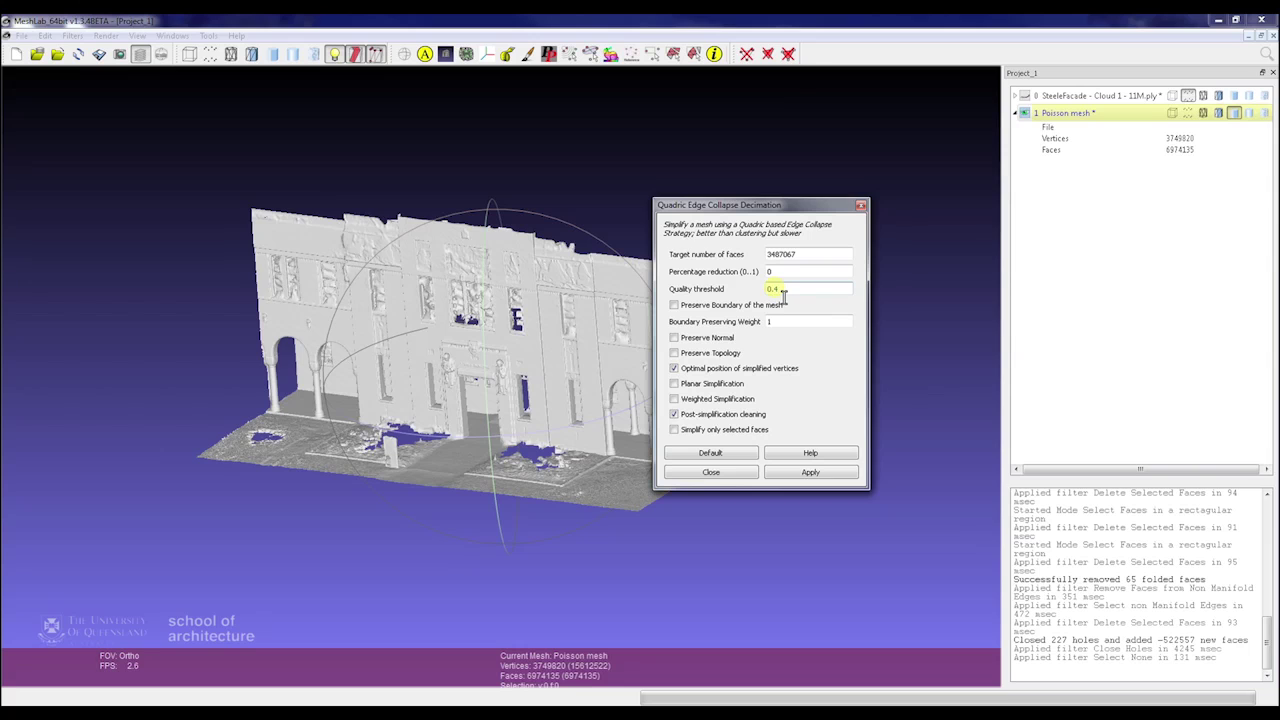
Step: Show the decimation parameter descriptions and try to run the filter with Planar Simplification enabled
left_click(790, 452)
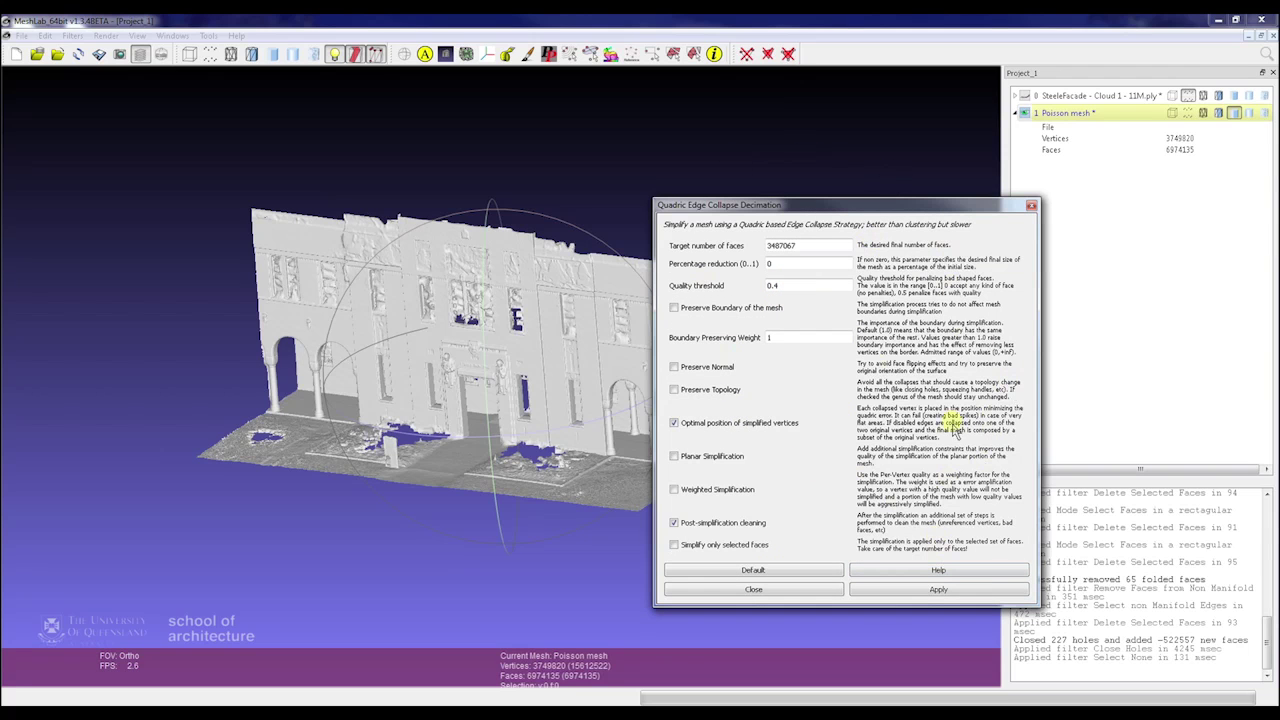
left_click(738, 456)
left_click(917, 590)
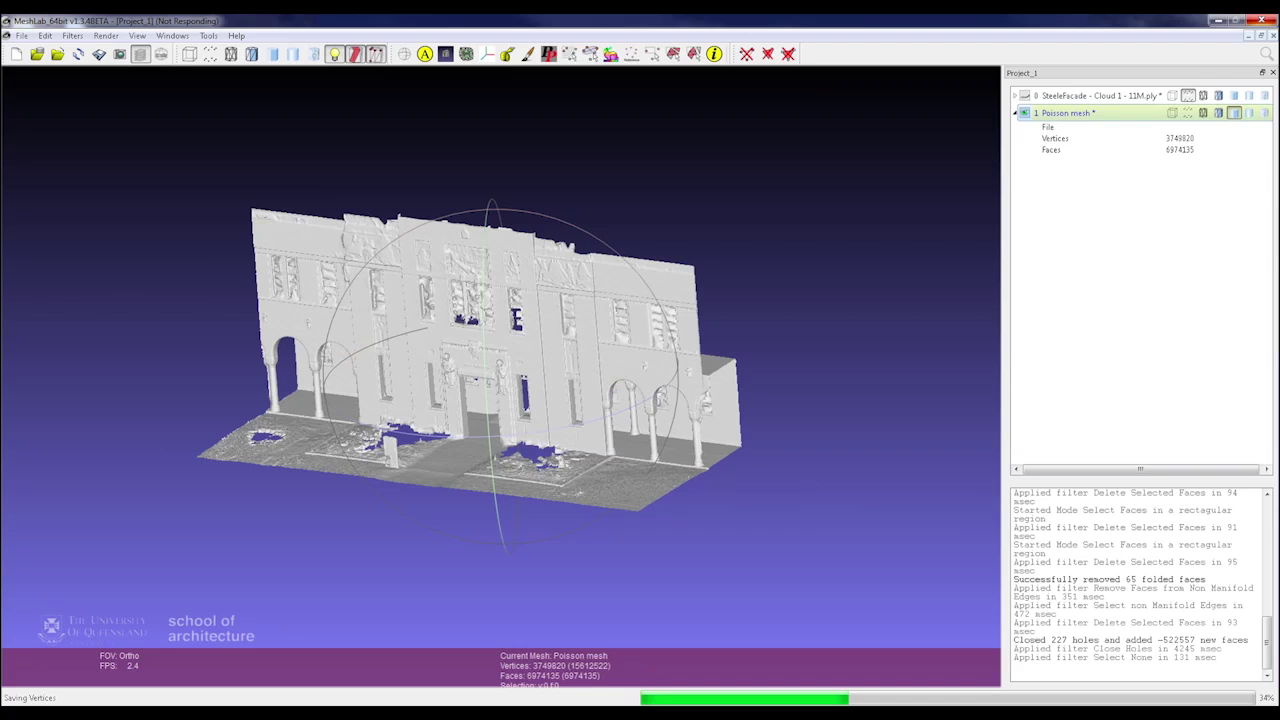
Step: Decimate the Poisson mesh twice with Quadric Edge Collapse, to 3487067 and 1743469 faces, using quality threshold 0.5 and Planar Simplification
left_click(72, 36)
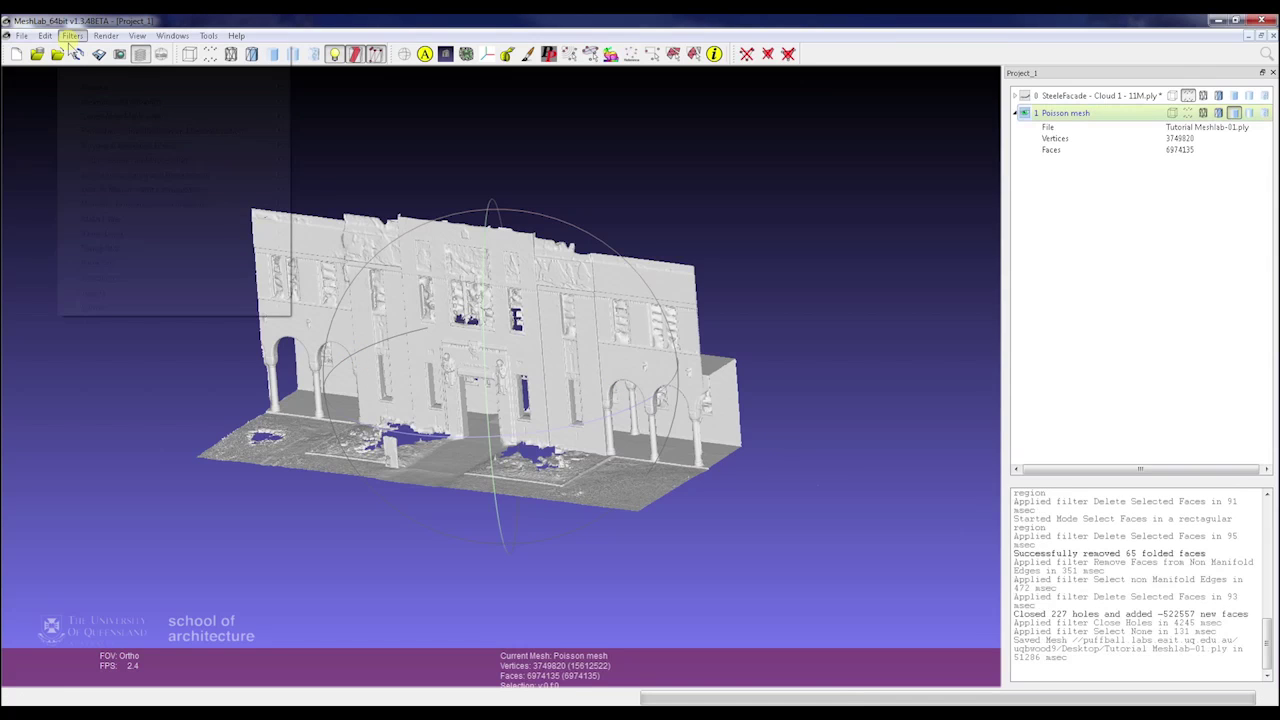
mouse_move(141, 150)
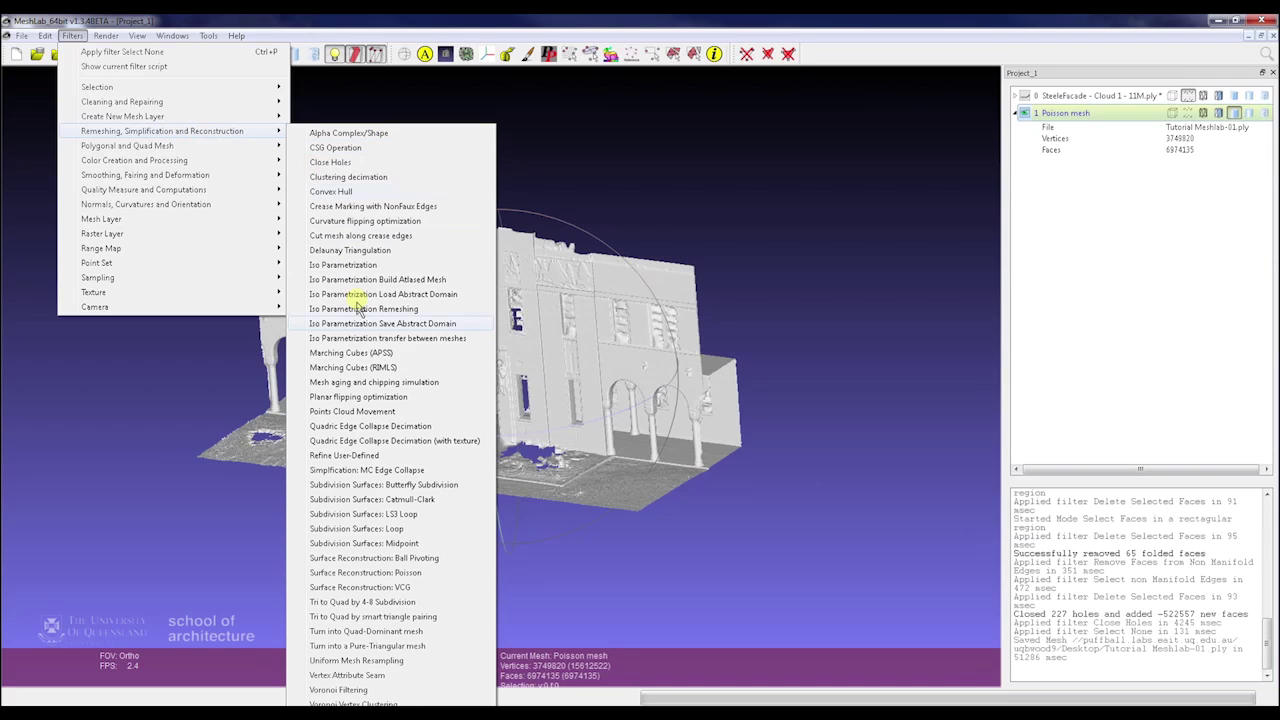
left_click(392, 427)
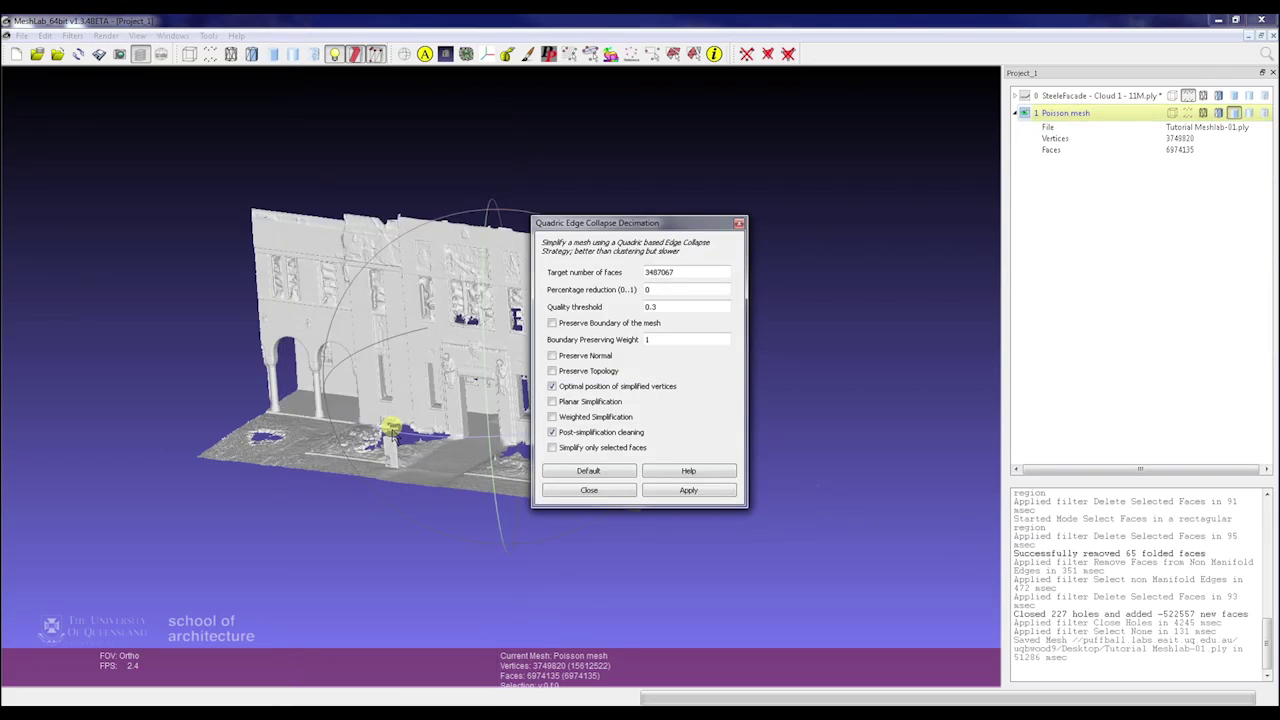
left_click(662, 307)
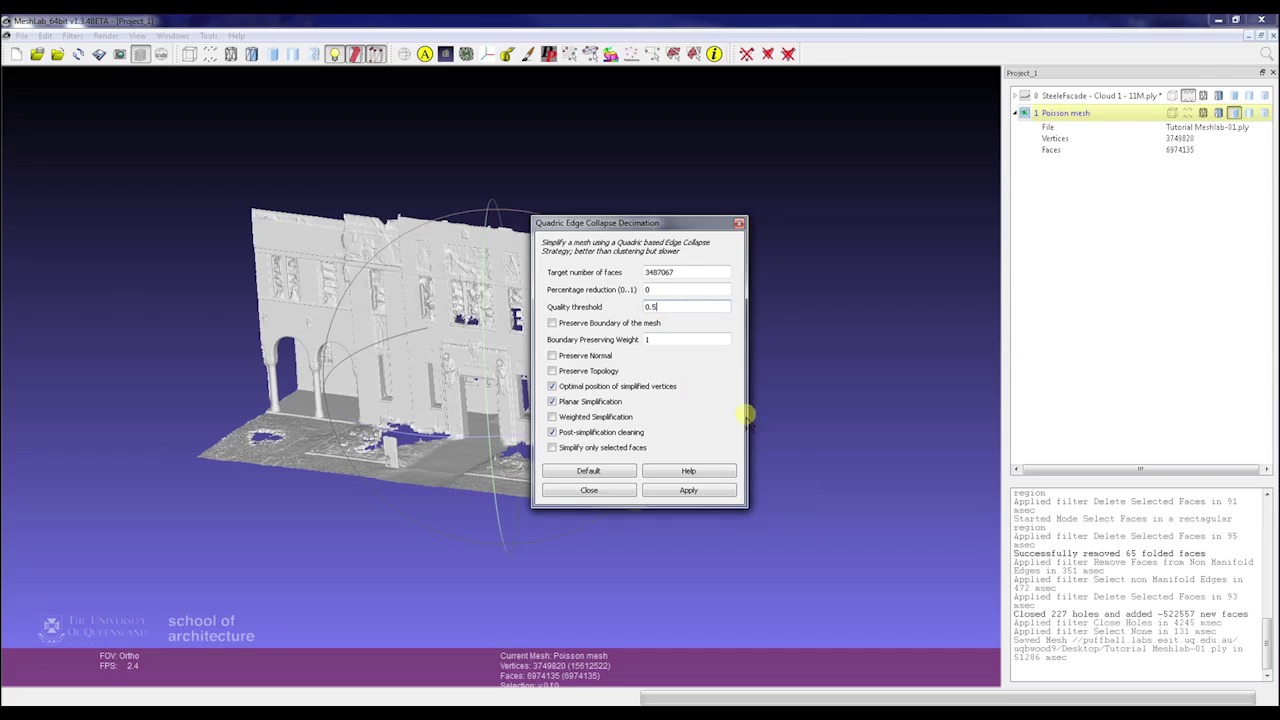
left_click(687, 496)
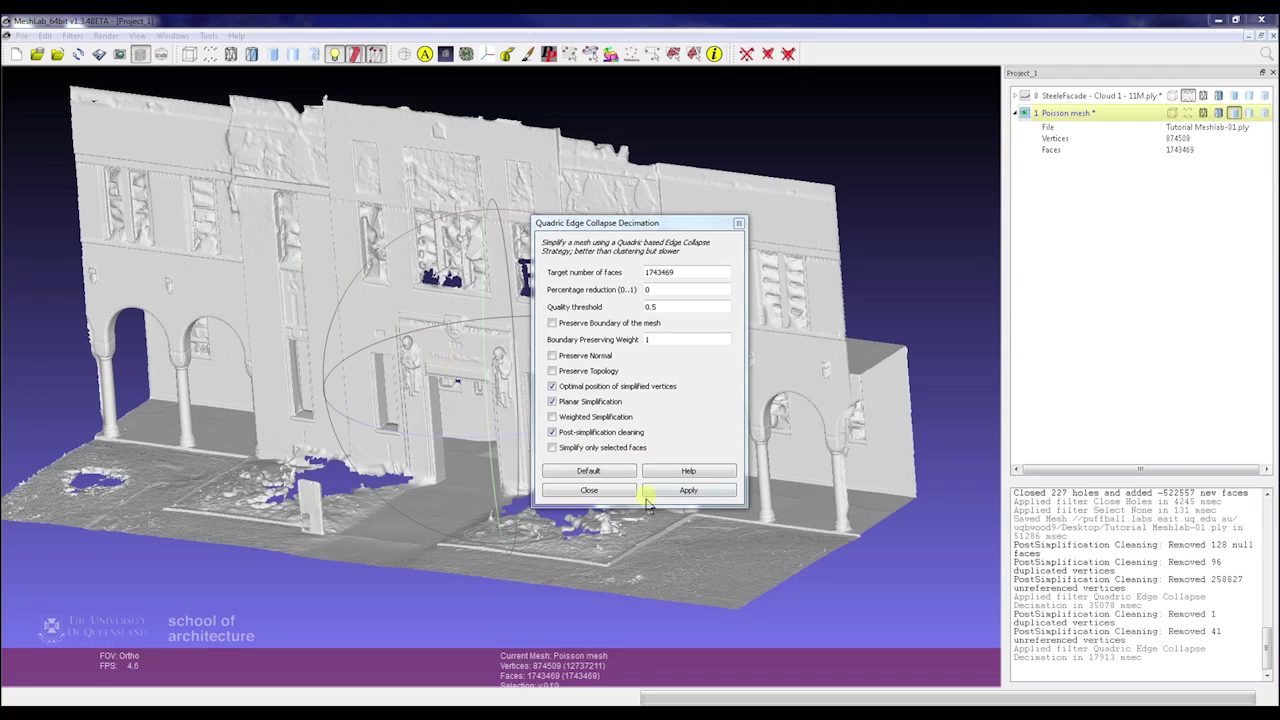
left_click(578, 490)
Step: Examine the simplified mesh's detail on the statue beside the entrance doorway
scroll(483, 340, "up", 10)
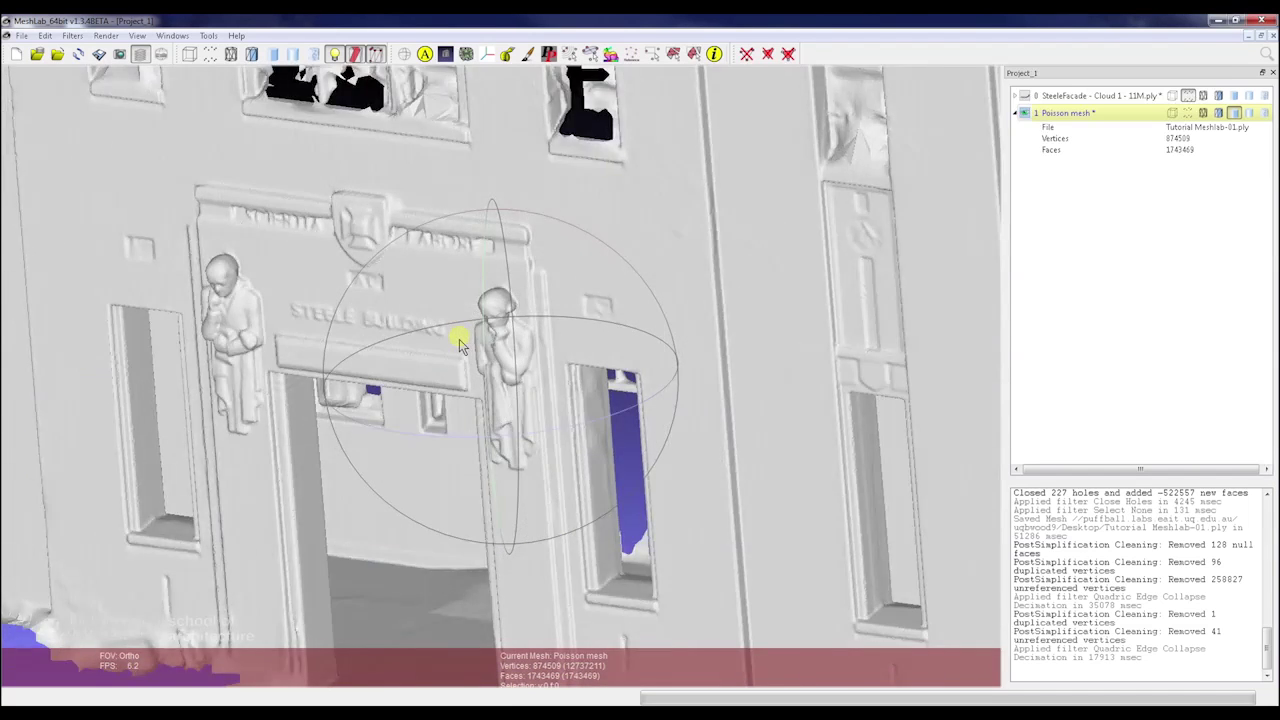
scroll(459, 339, "up", 10)
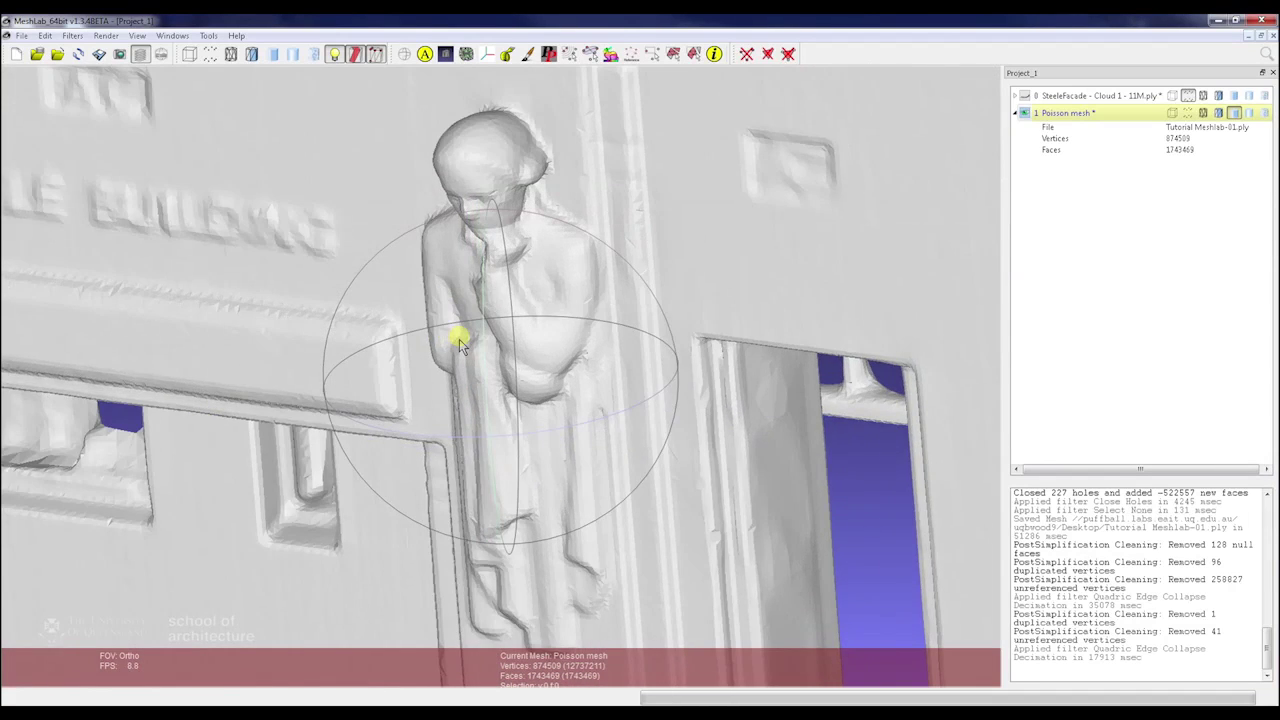
Step: Examine the whole decimated facade mesh from several angles
scroll(528, 377, "down", 10)
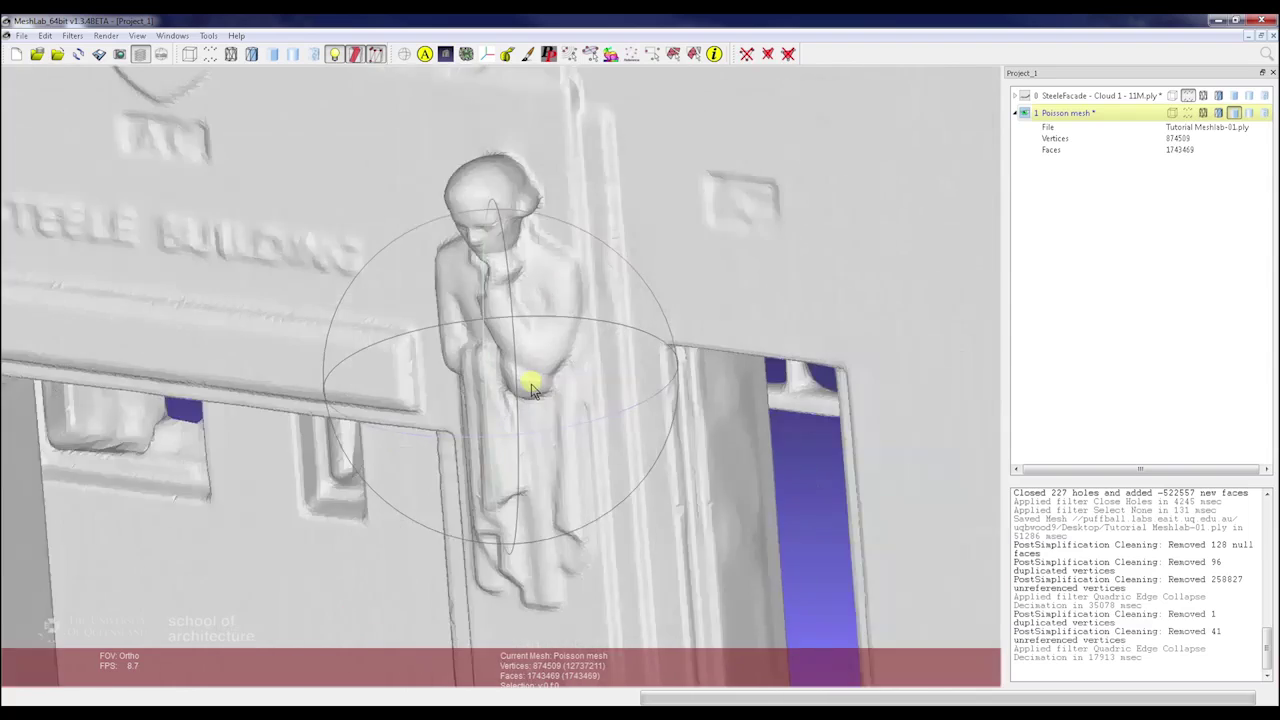
scroll(530, 388, "down", 8)
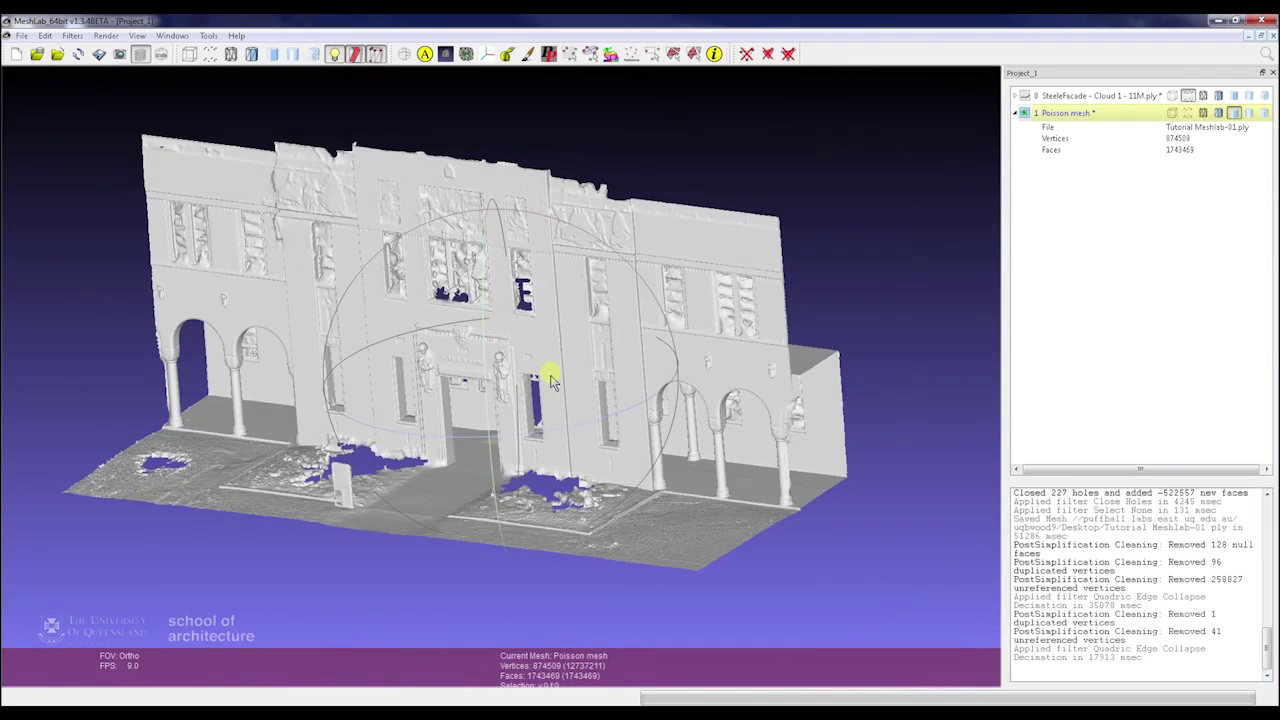
left_click_drag(650, 342, 617, 331)
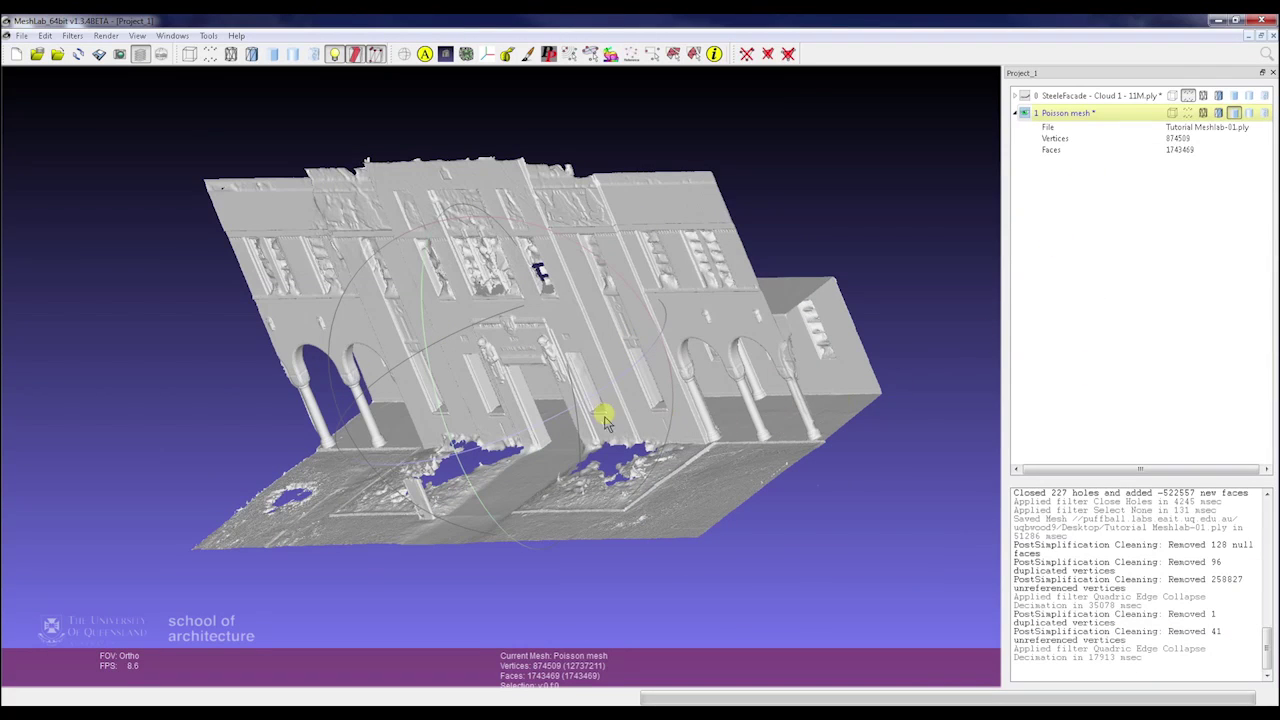
left_click_drag(606, 423, 609, 434)
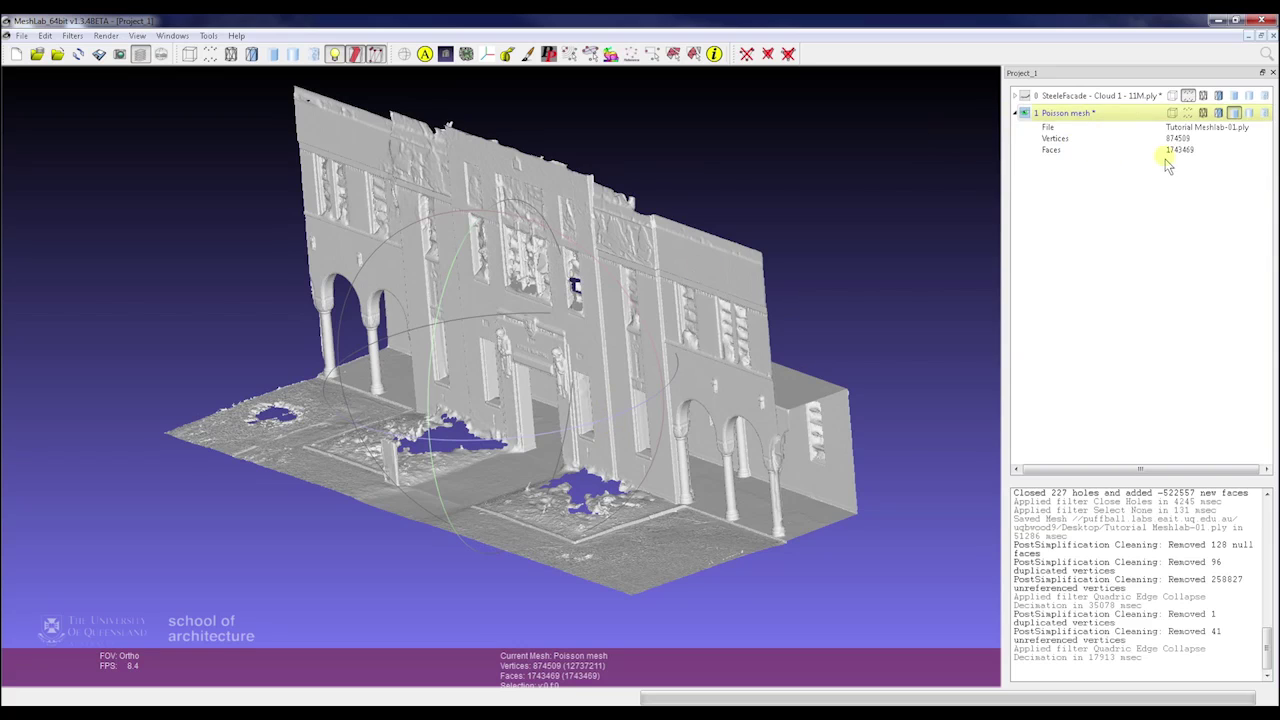
left_click(106, 36)
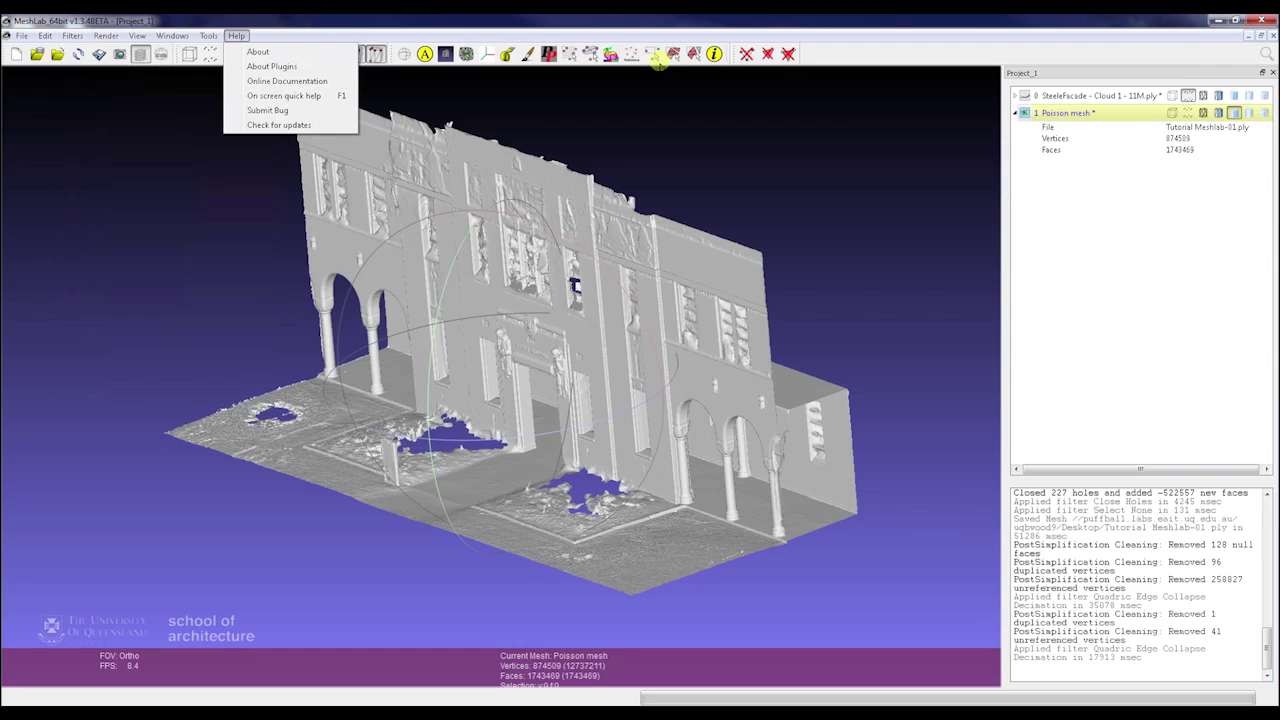
Step: Show the SteeleFacade point cloud layer together with the Poisson mesh and expand its layer details
left_click(1023, 96)
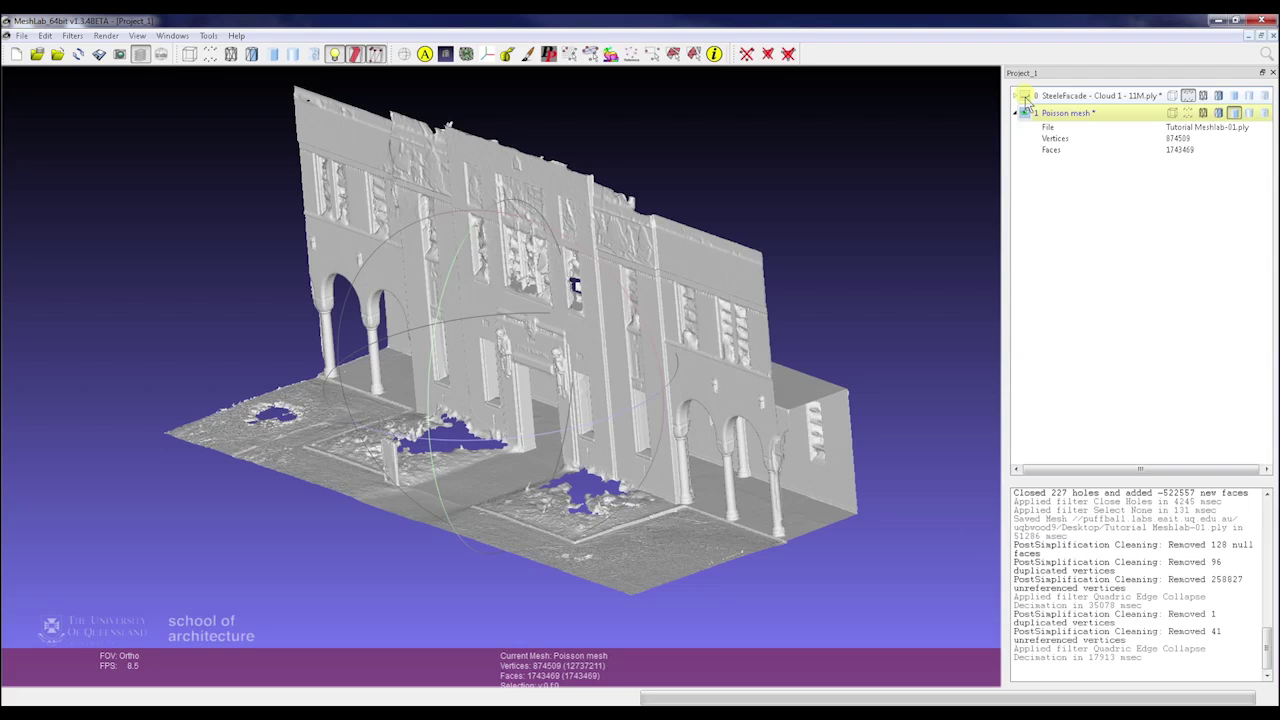
left_click(1016, 97)
left_click(1024, 97)
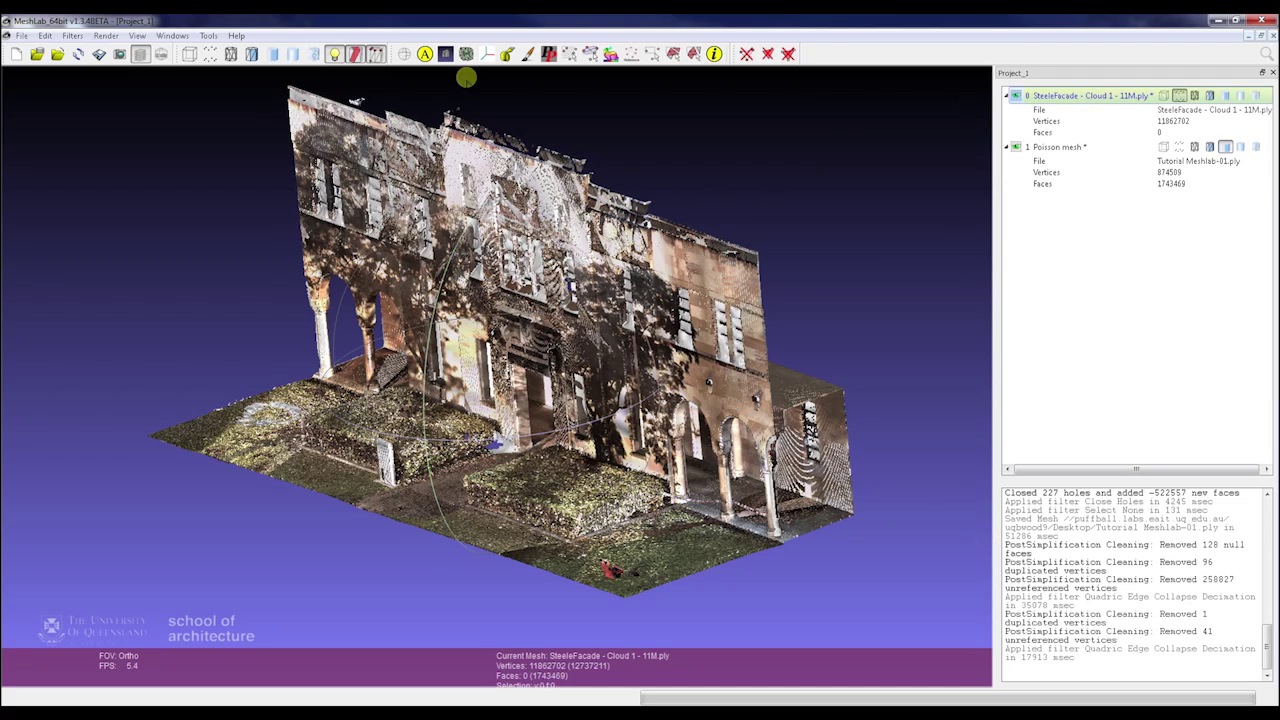
Step: Transfer vertex color from the SteeleFacade point cloud to the Poisson mesh with Vertex Attribute Transfer, using a 2% maximum search distance
left_click(58, 52)
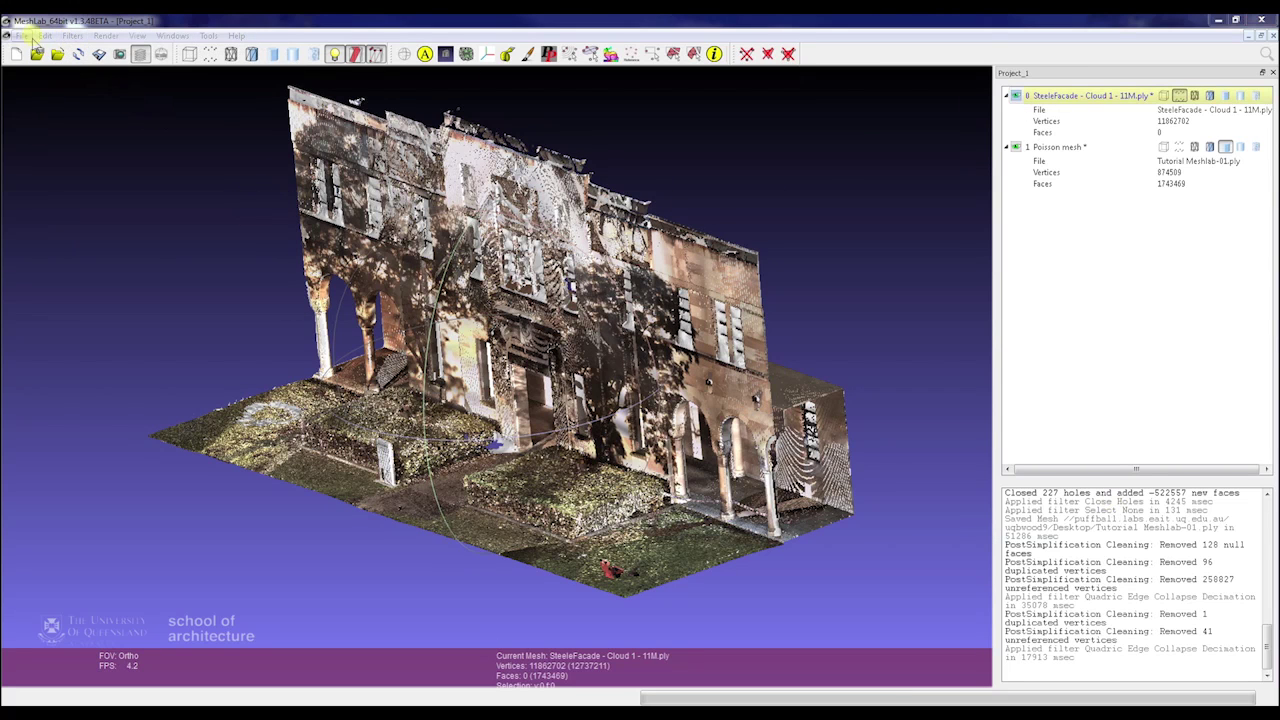
left_click(72, 35)
mouse_move(125, 279)
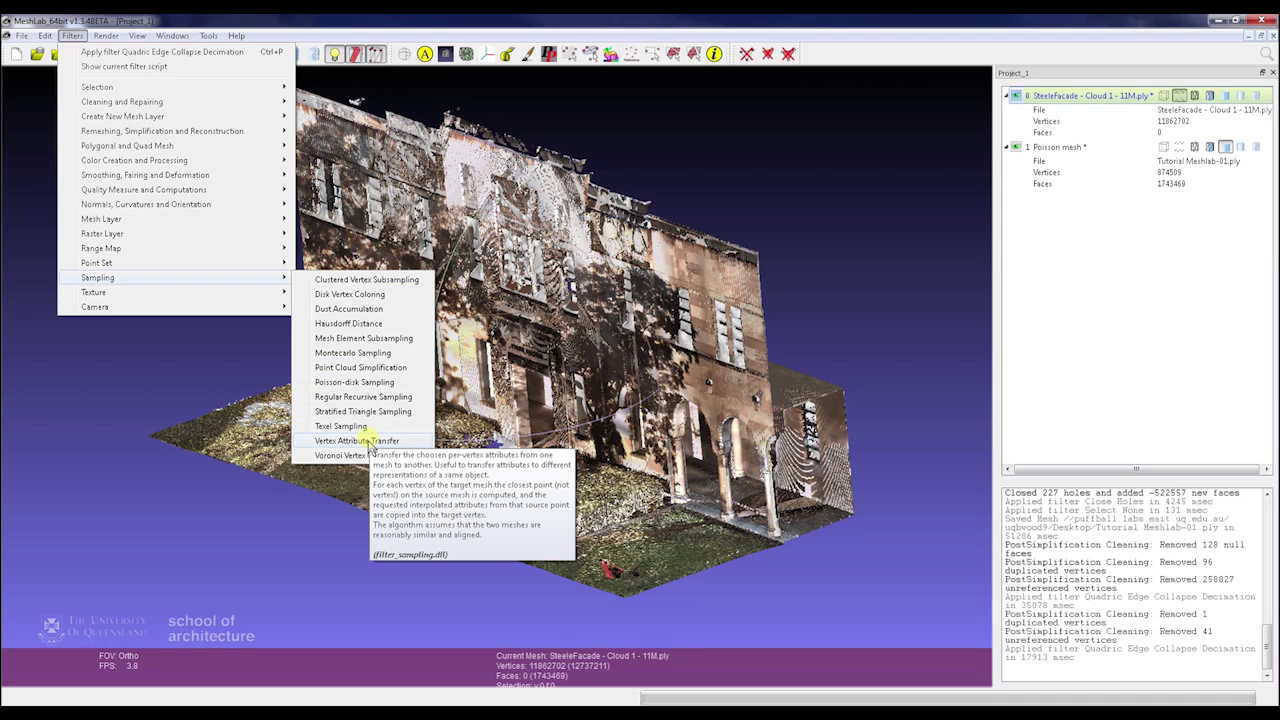
left_click(365, 441)
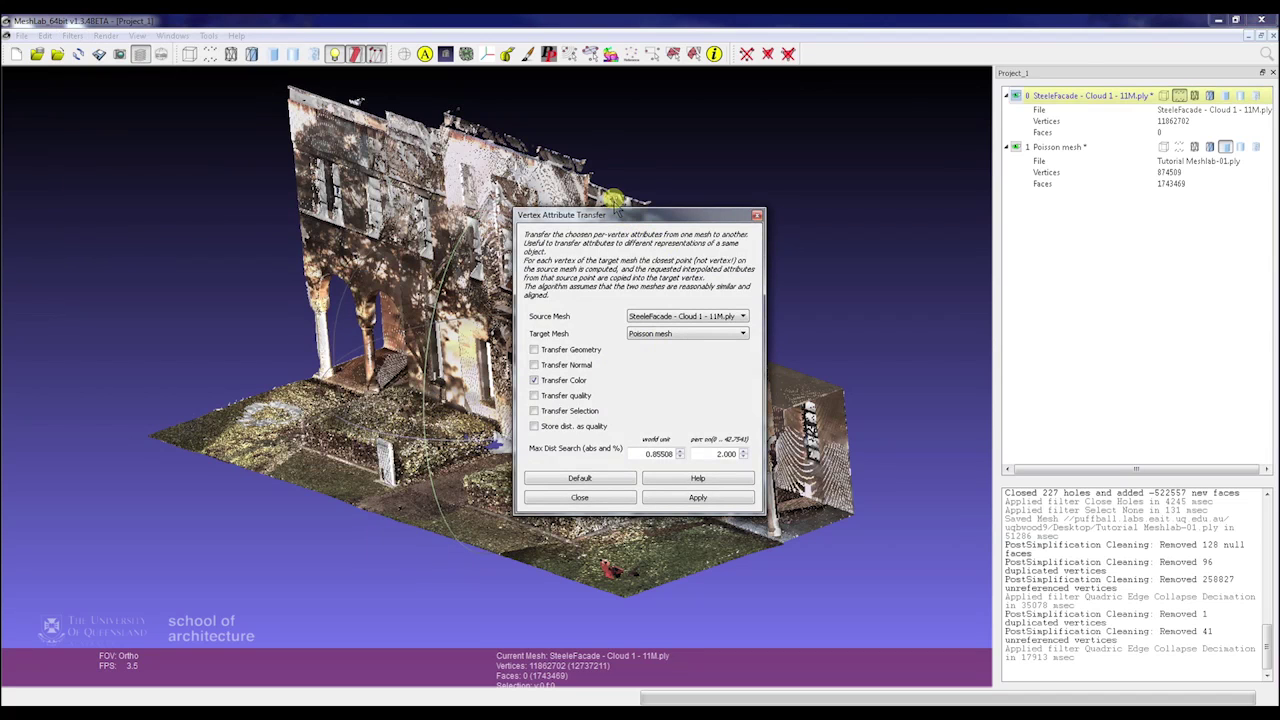
left_click(638, 198)
left_click_drag(684, 185, 707, 203)
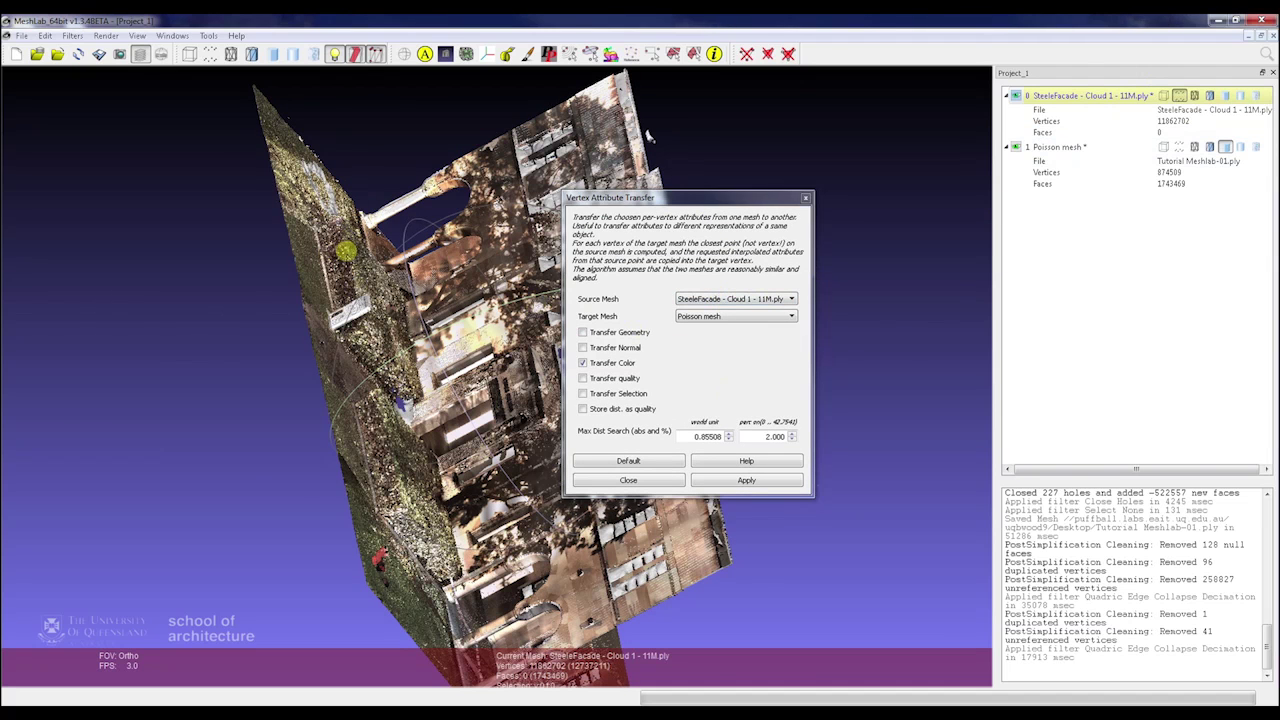
left_click_drag(352, 292, 695, 325)
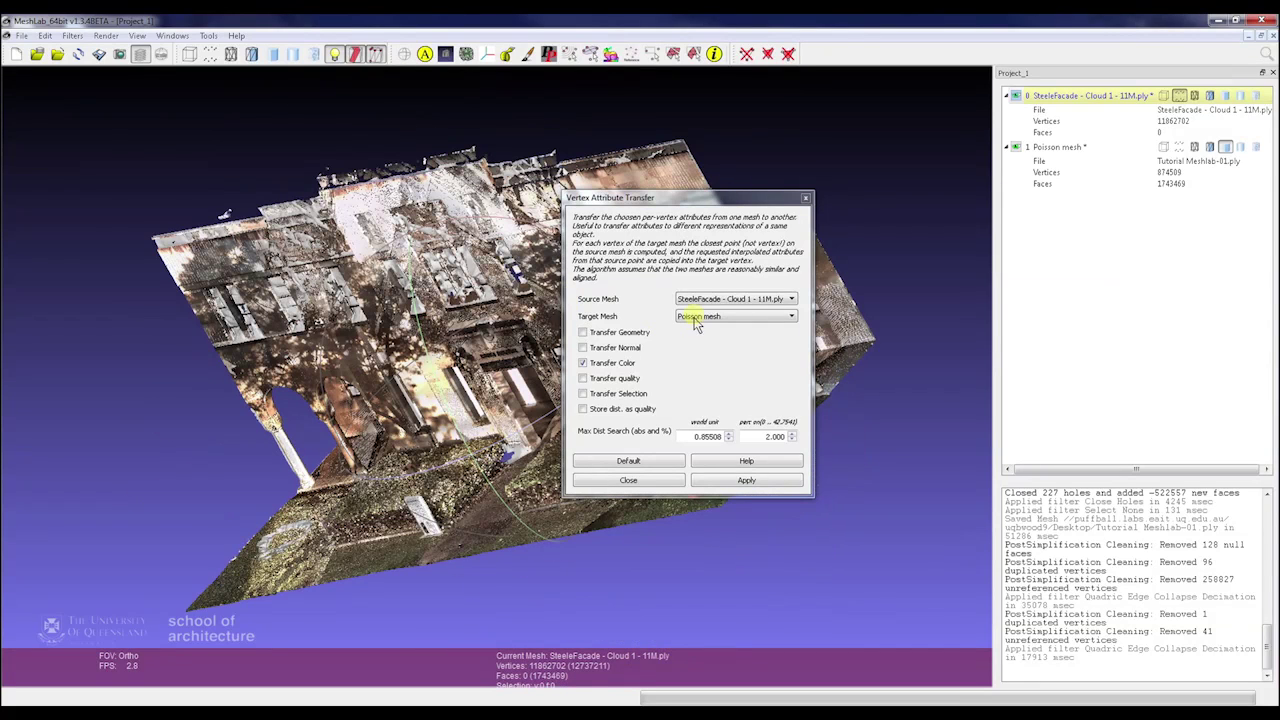
left_click(744, 483)
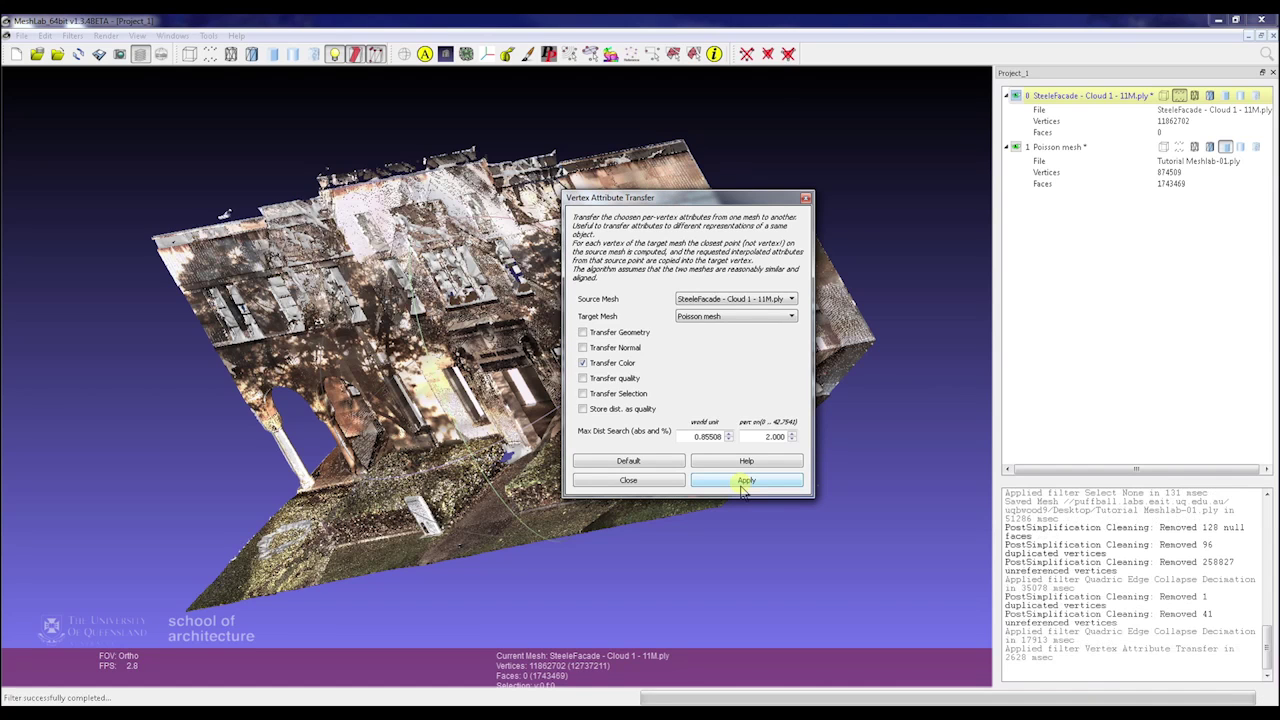
left_click(628, 481)
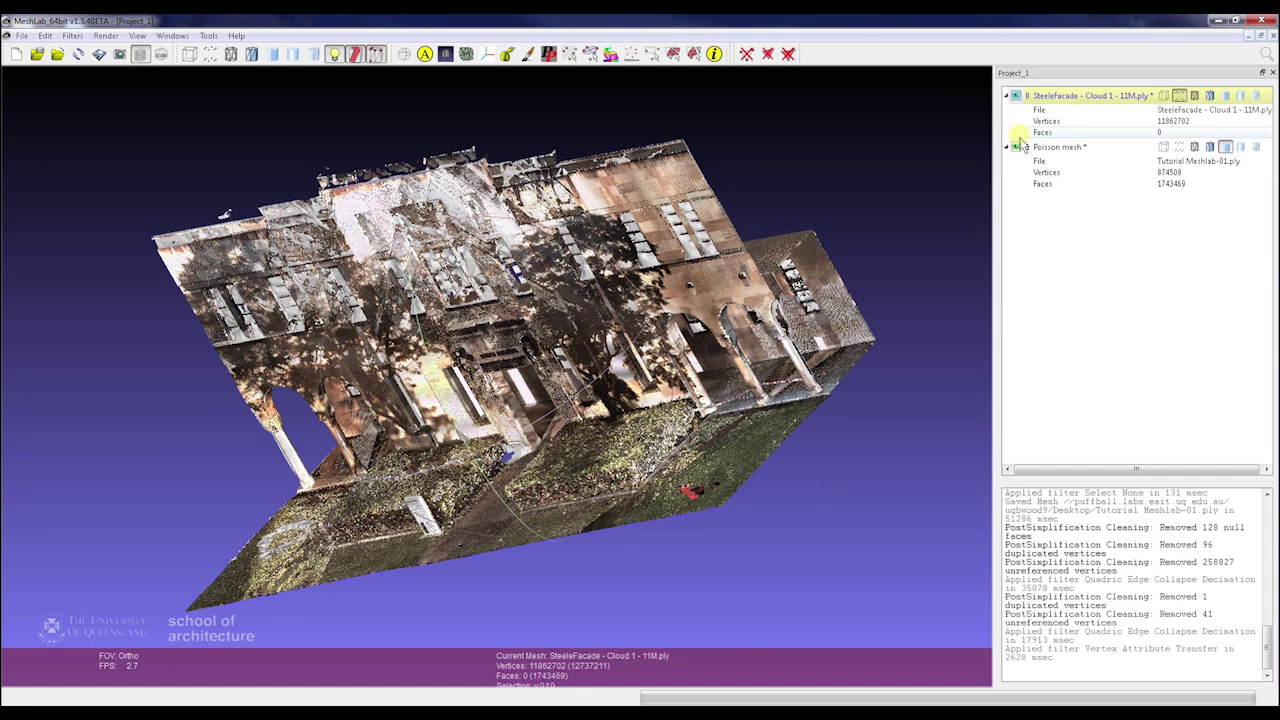
Step: Hide the SteeleFacade point cloud and display the Poisson mesh with smooth shading and per-vertex color
left_click(1016, 97)
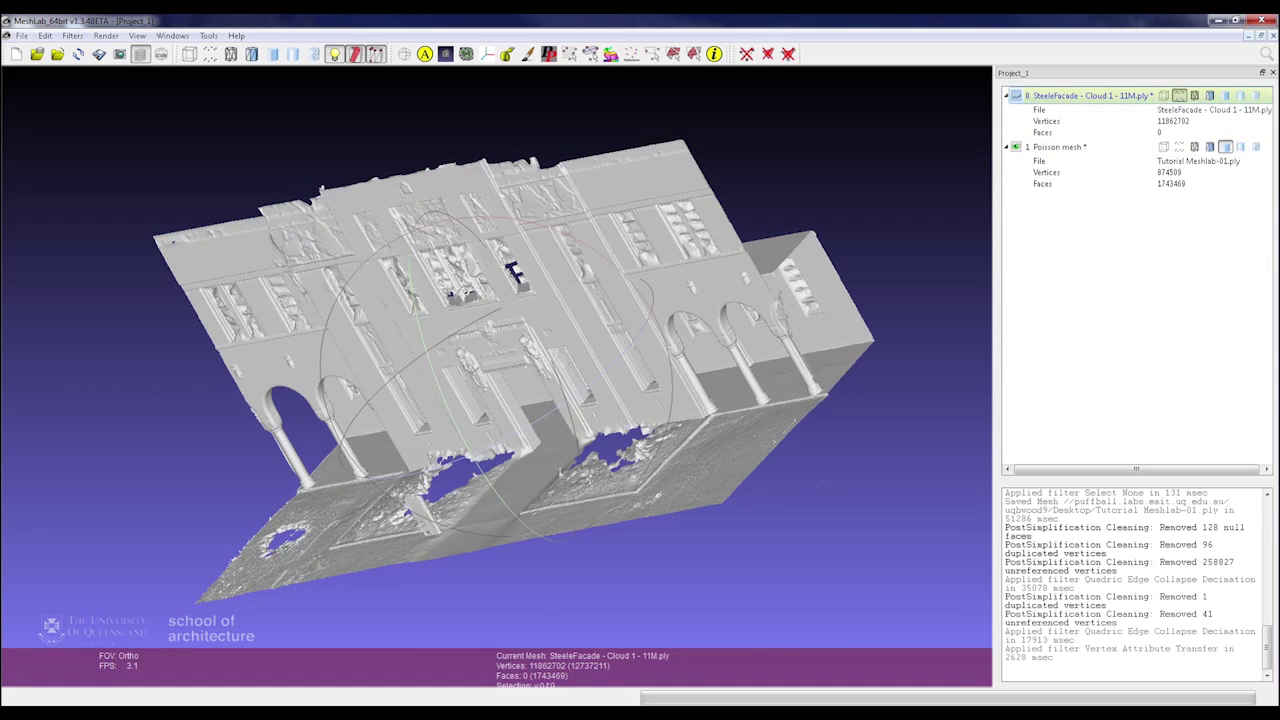
left_click(1240, 147)
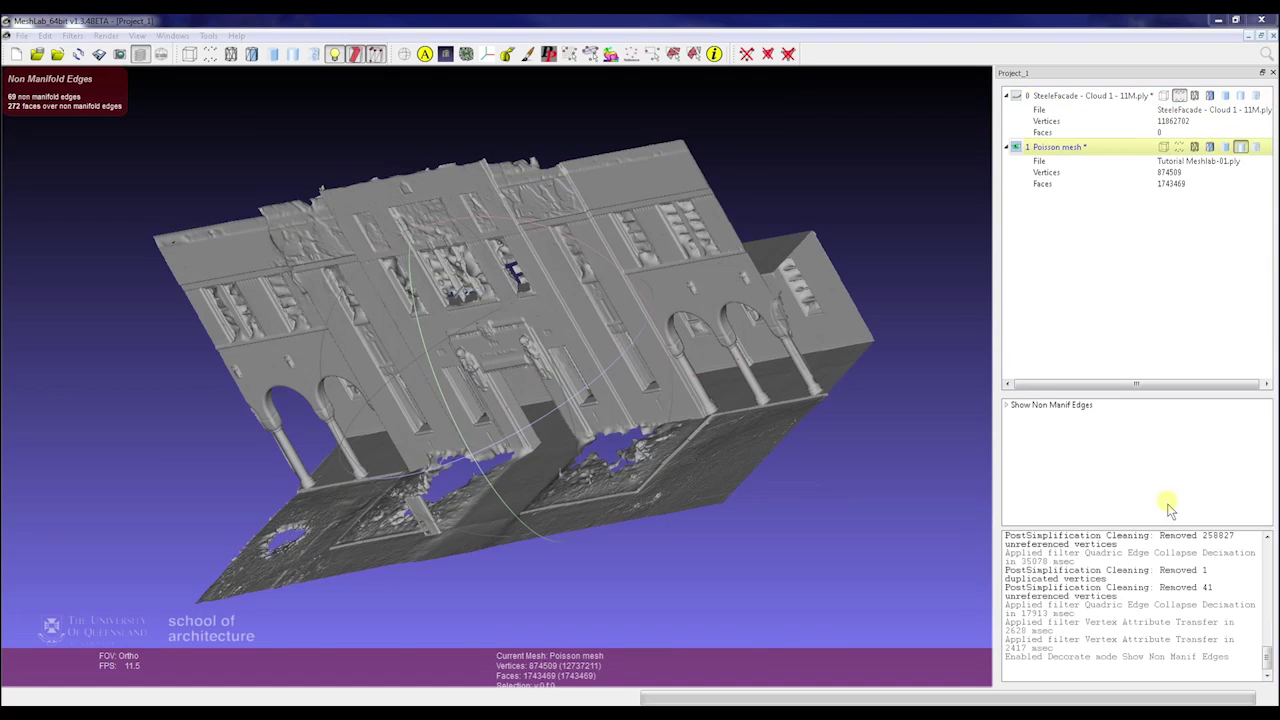
left_click(126, 36)
mouse_move(106, 36)
mouse_move(123, 81)
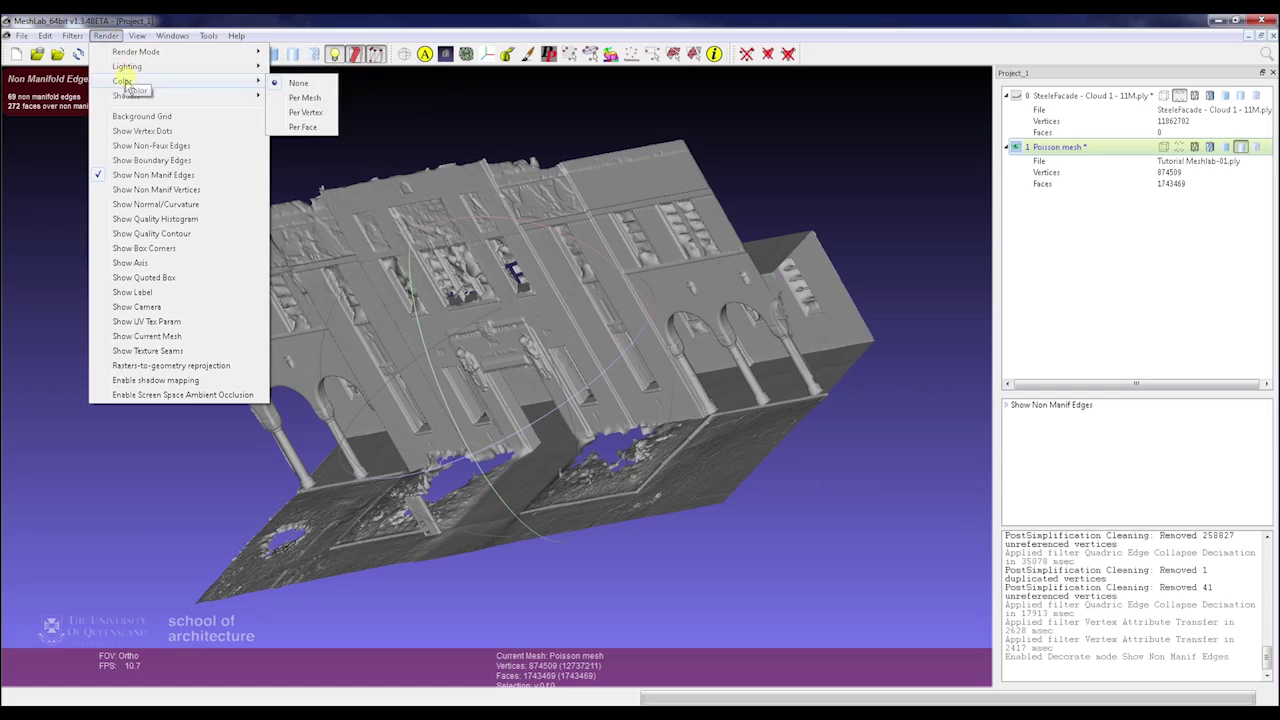
left_click(306, 113)
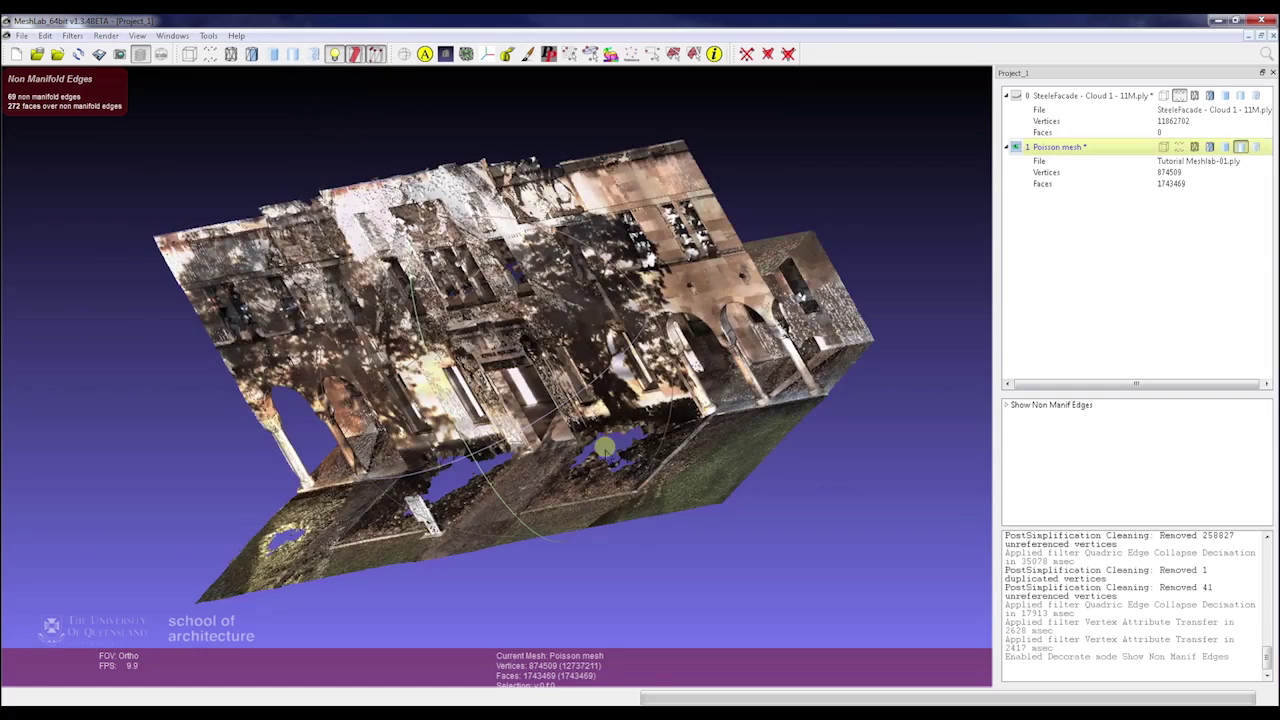
Step: Examine the transferred colors on the Poisson mesh's facade, arches and ground from several angles
left_click_drag(605, 450, 567, 455)
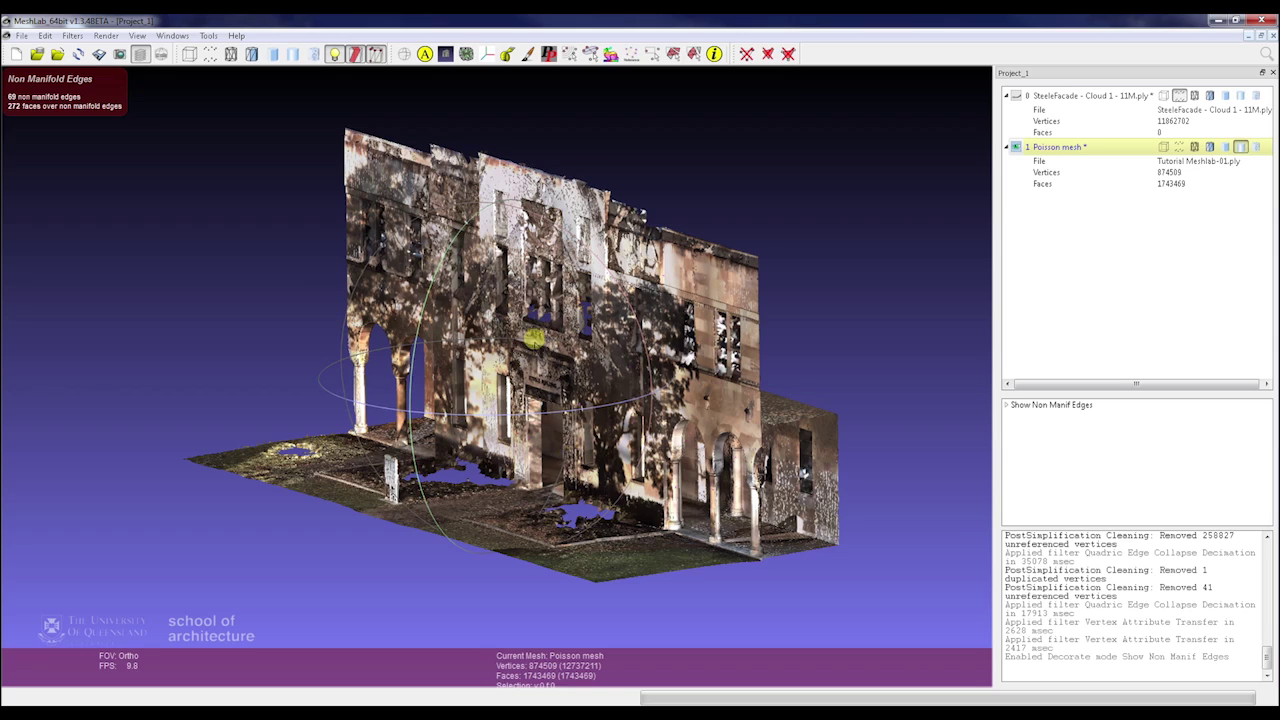
mouse_move(538, 338)
left_mouse_down()
mouse_move(525, 310)
mouse_move(540, 320)
mouse_move(517, 323)
mouse_move(548, 330)
left_mouse_up()
mouse_move(370, 328)
left_mouse_down()
mouse_move(405, 356)
mouse_move(385, 348)
left_mouse_up()
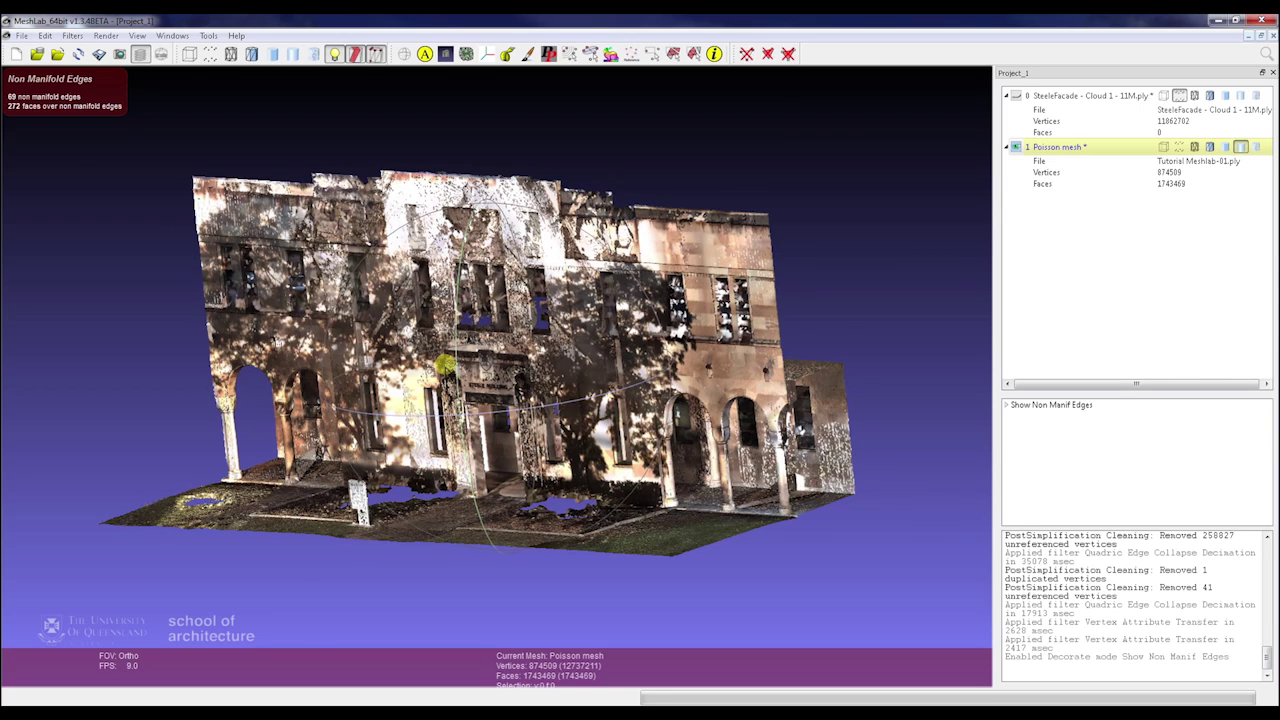
mouse_move(781, 284)
left_mouse_down()
mouse_move(740, 282)
mouse_move(737, 314)
mouse_move(794, 305)
mouse_move(766, 291)
left_mouse_up()
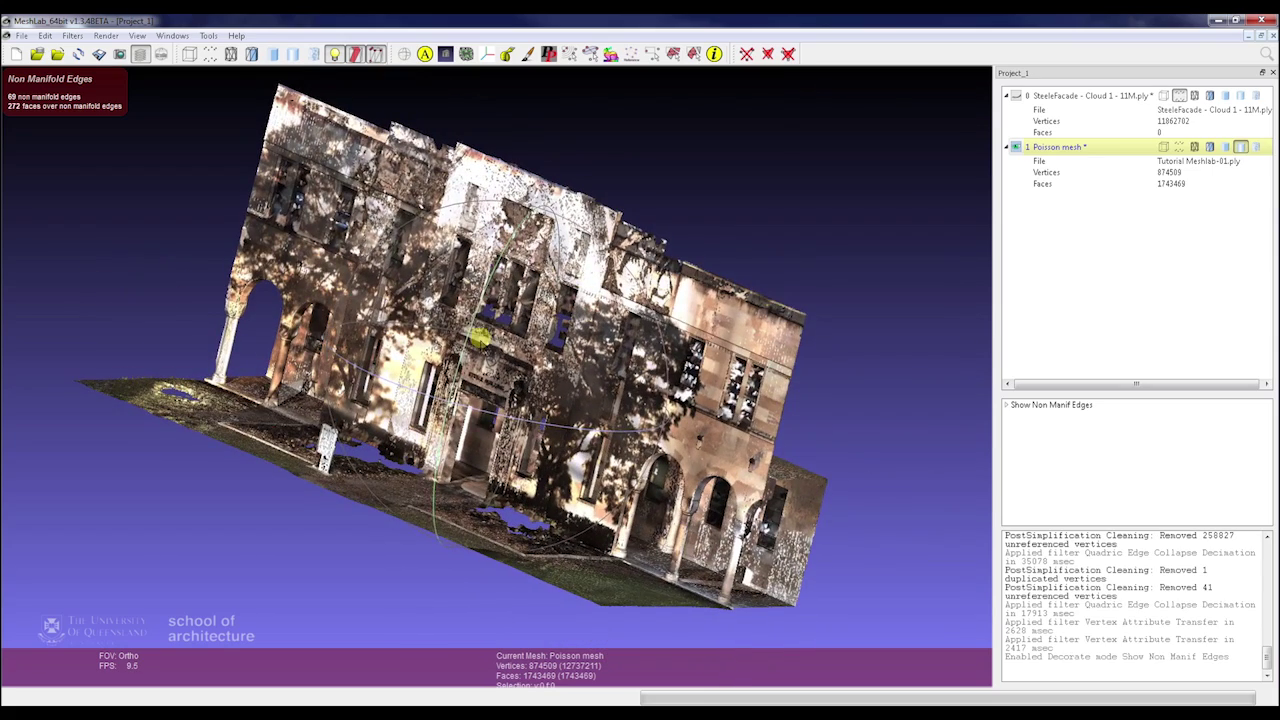
left_click_drag(424, 352, 426, 356)
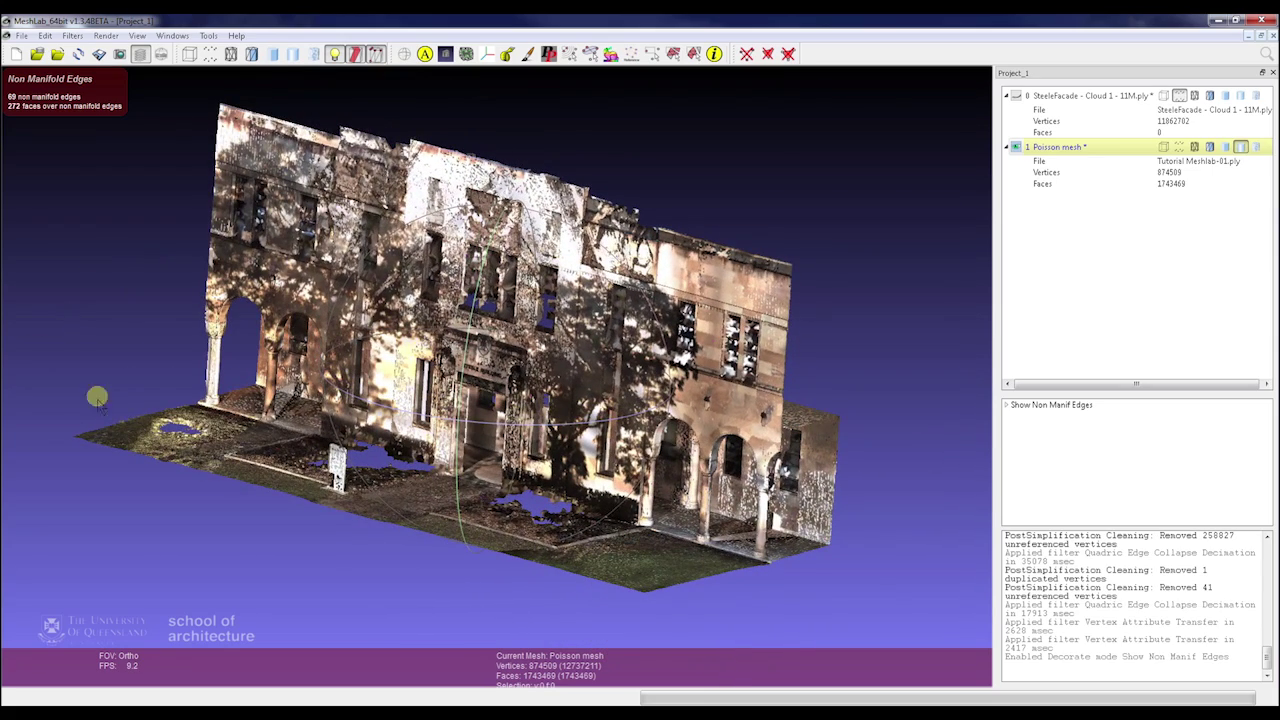